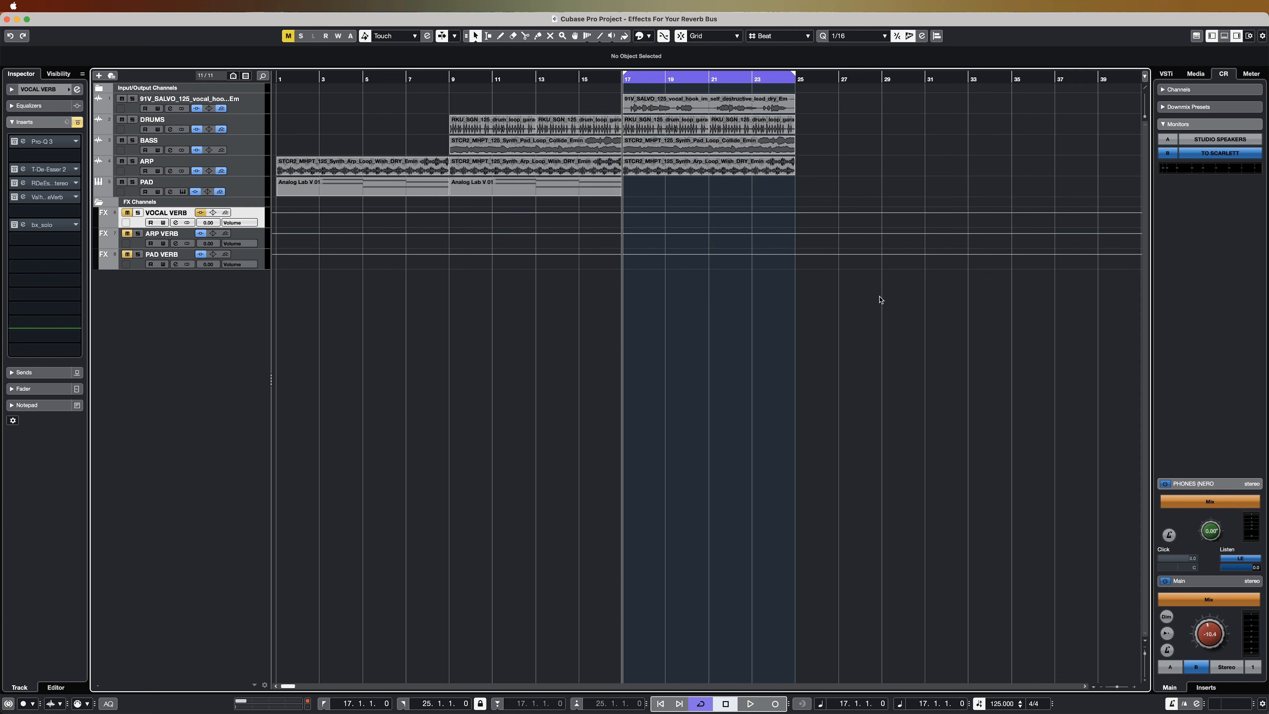
Play the looped section from bar 17 with VOCAL VERB muted, and unmute that channel after stopping.
key("space")
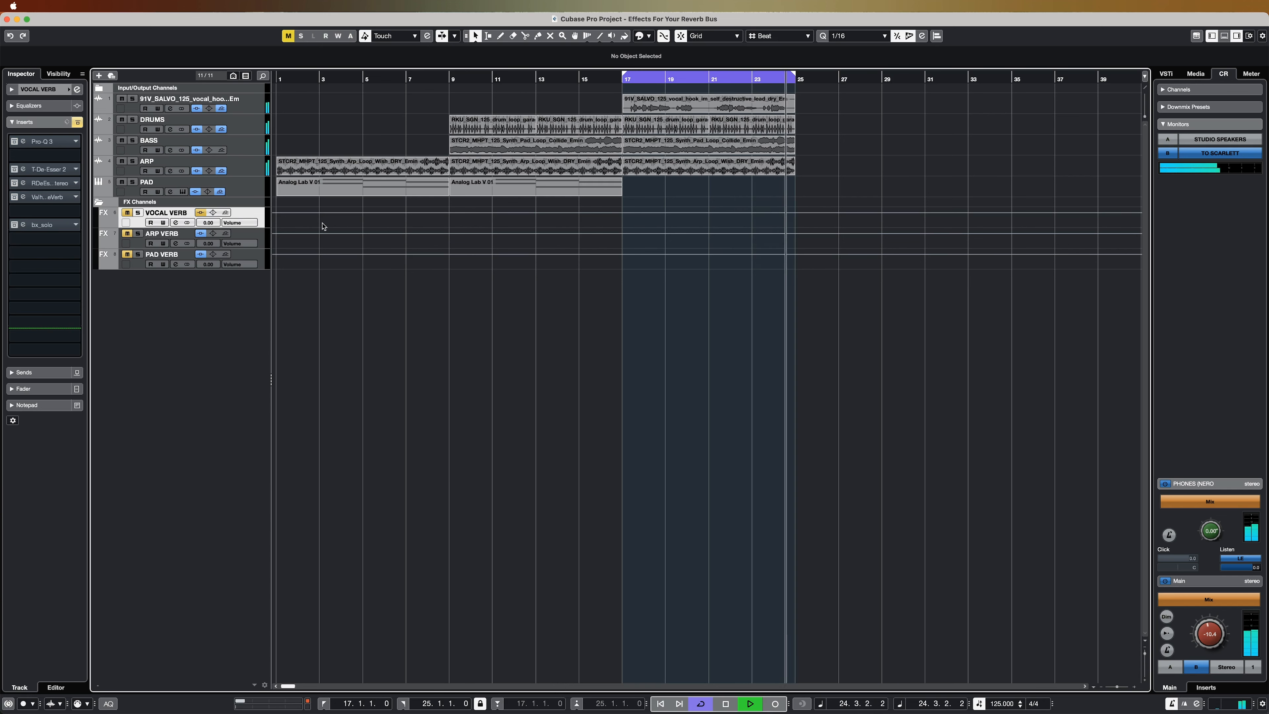
key("space")
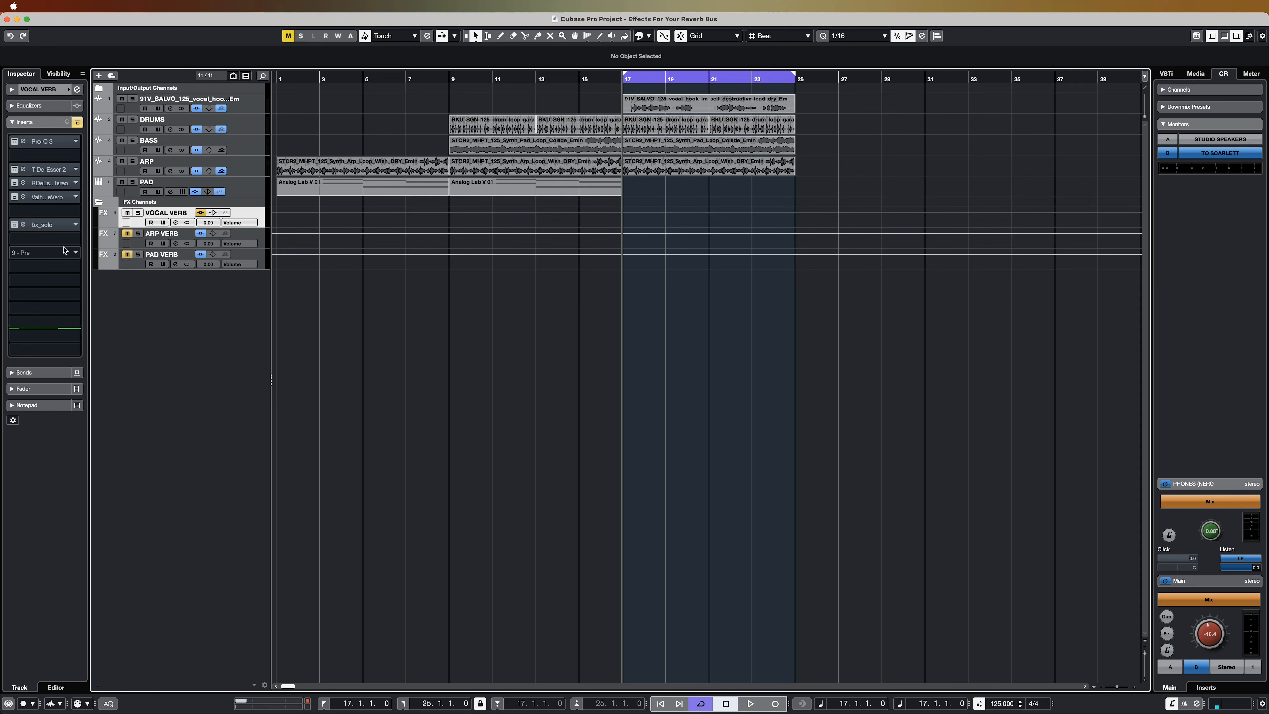
Open ValhallaVintageVerb on the VOCAL VERB channel and play the looped section from bar 17 with the reverb audible.
left_click(47, 196)
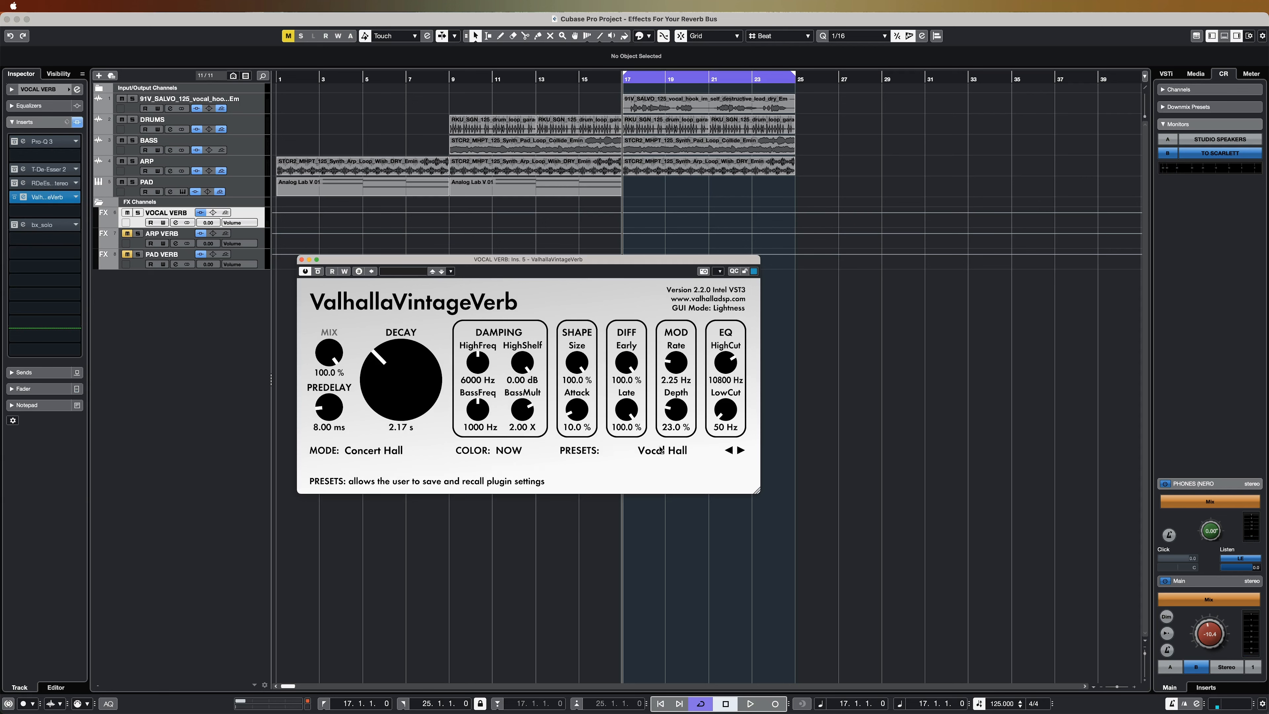
left_click_drag(457, 259, 442, 350)
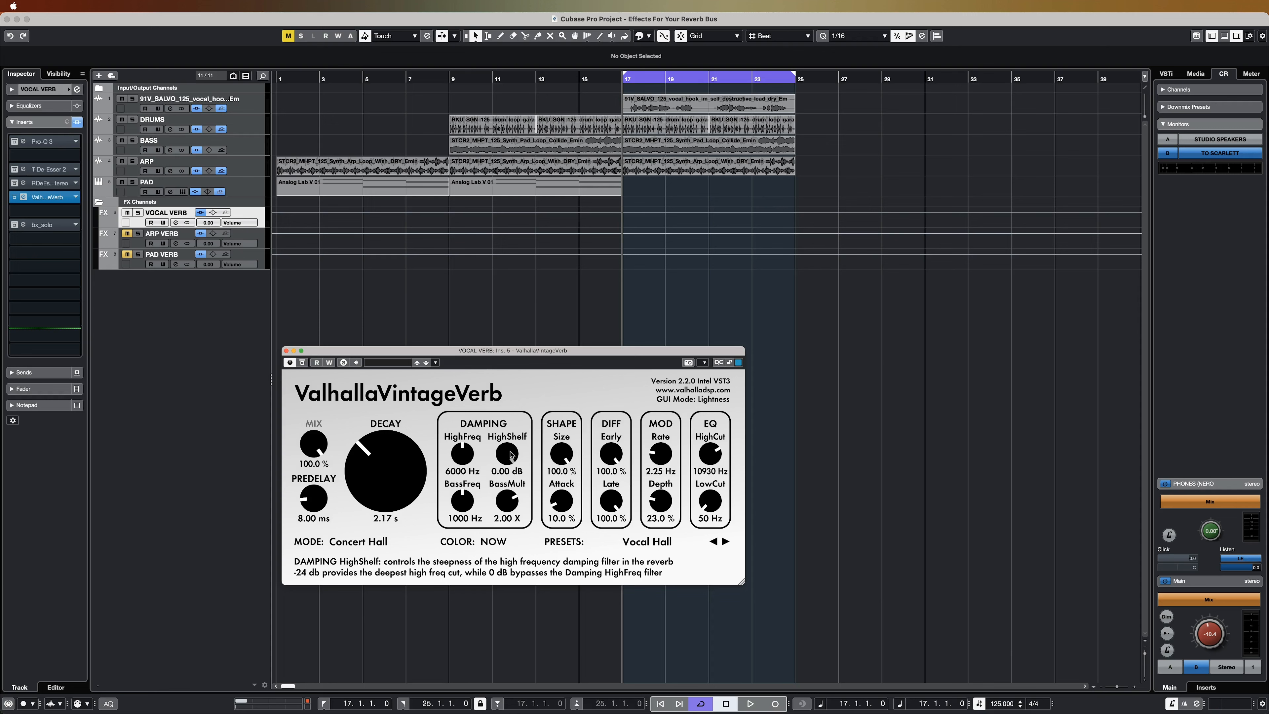
left_click_drag(370, 357, 520, 304)
key("space")
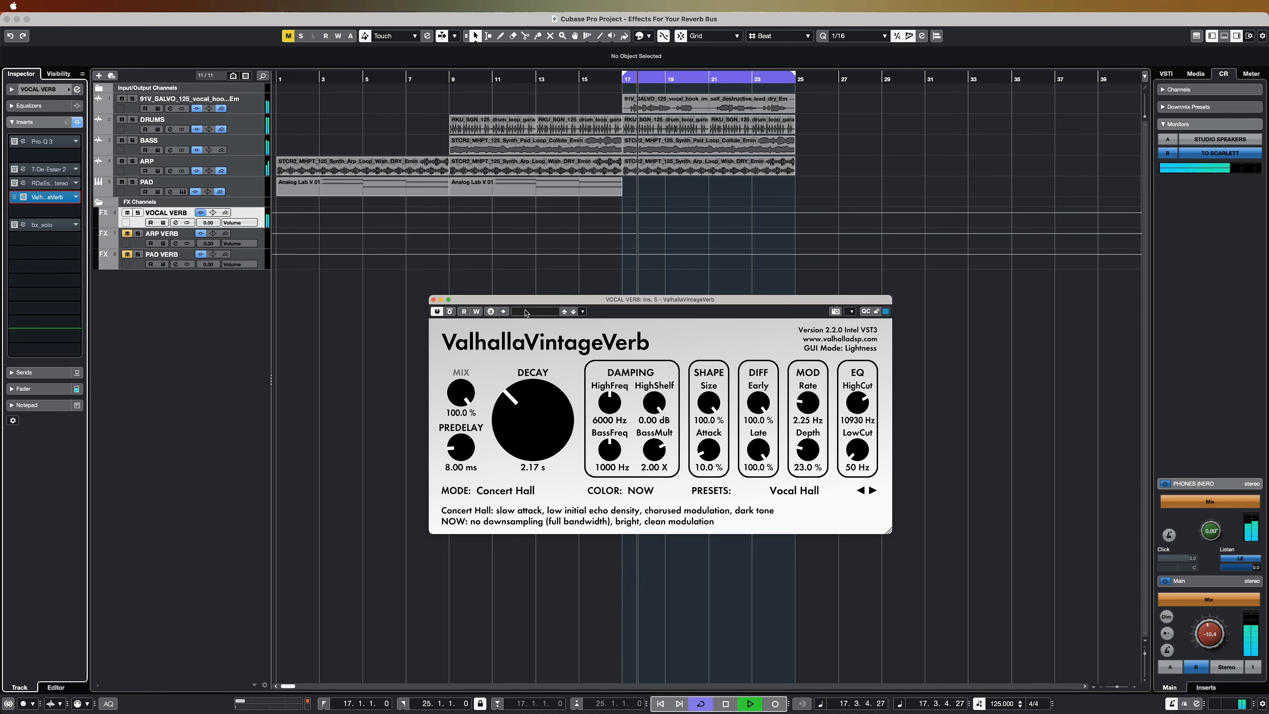
left_click_drag(533, 304, 607, 330)
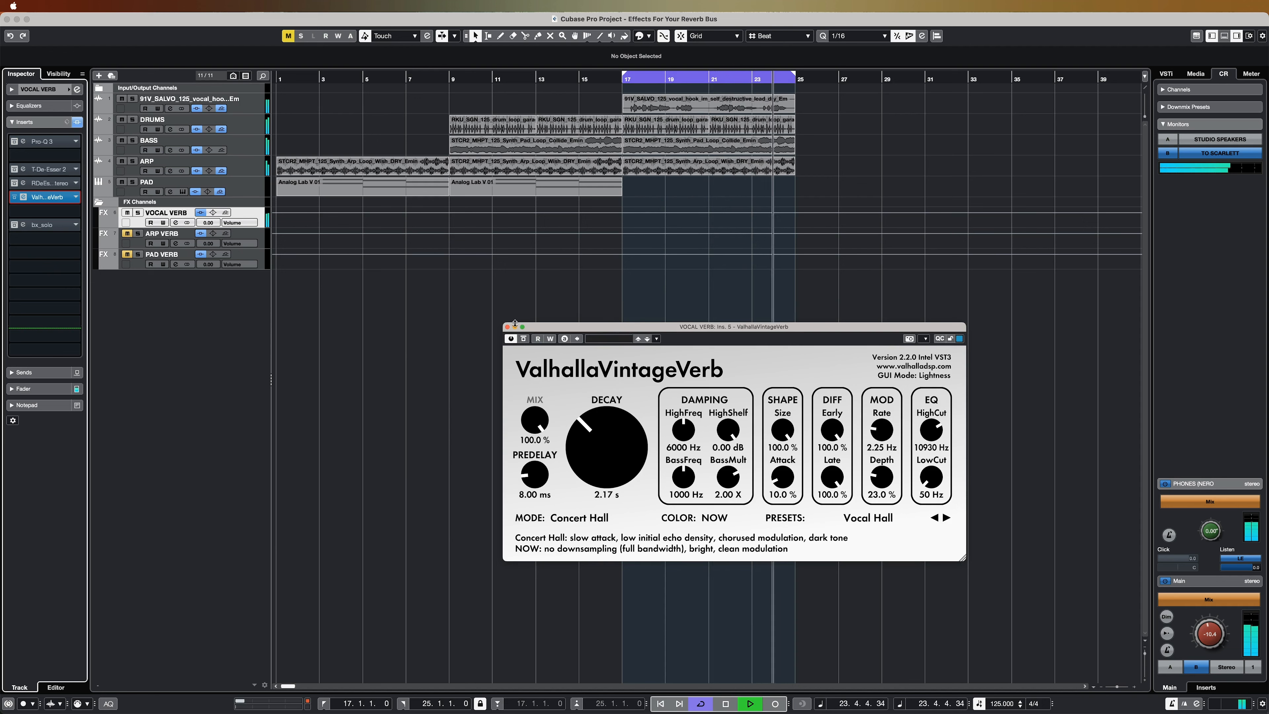
key("space")
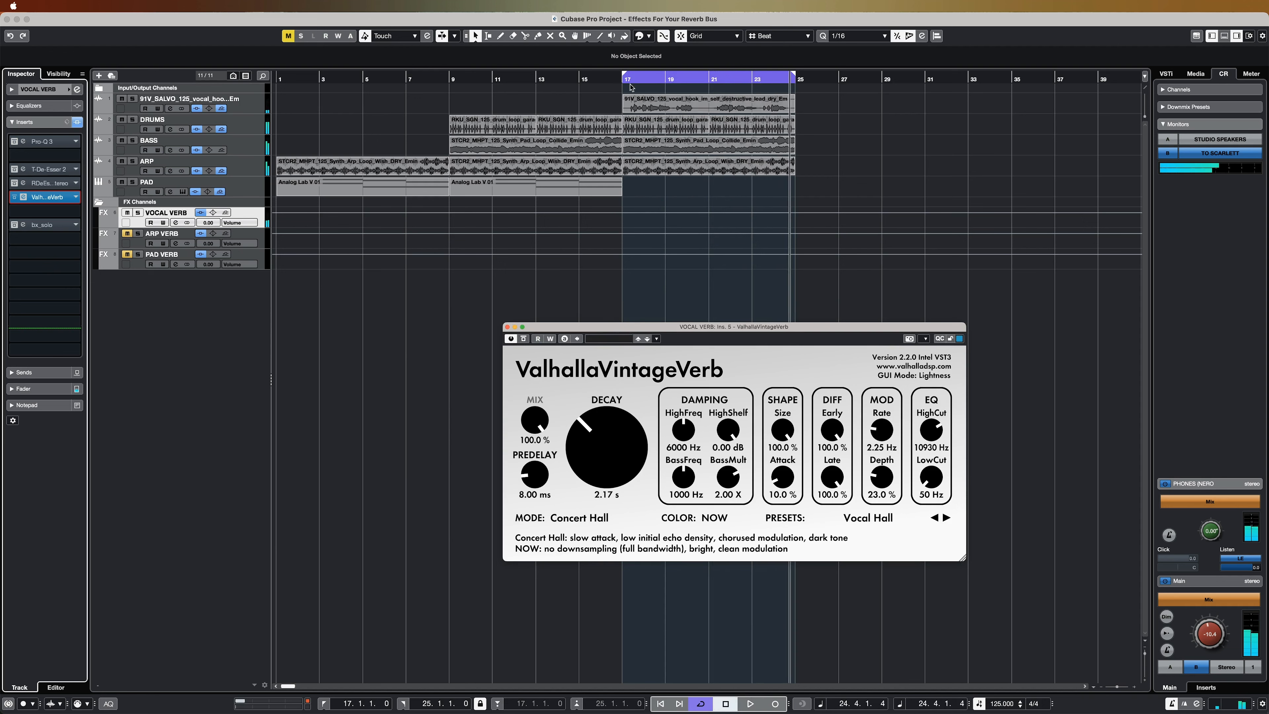
left_click(630, 85)
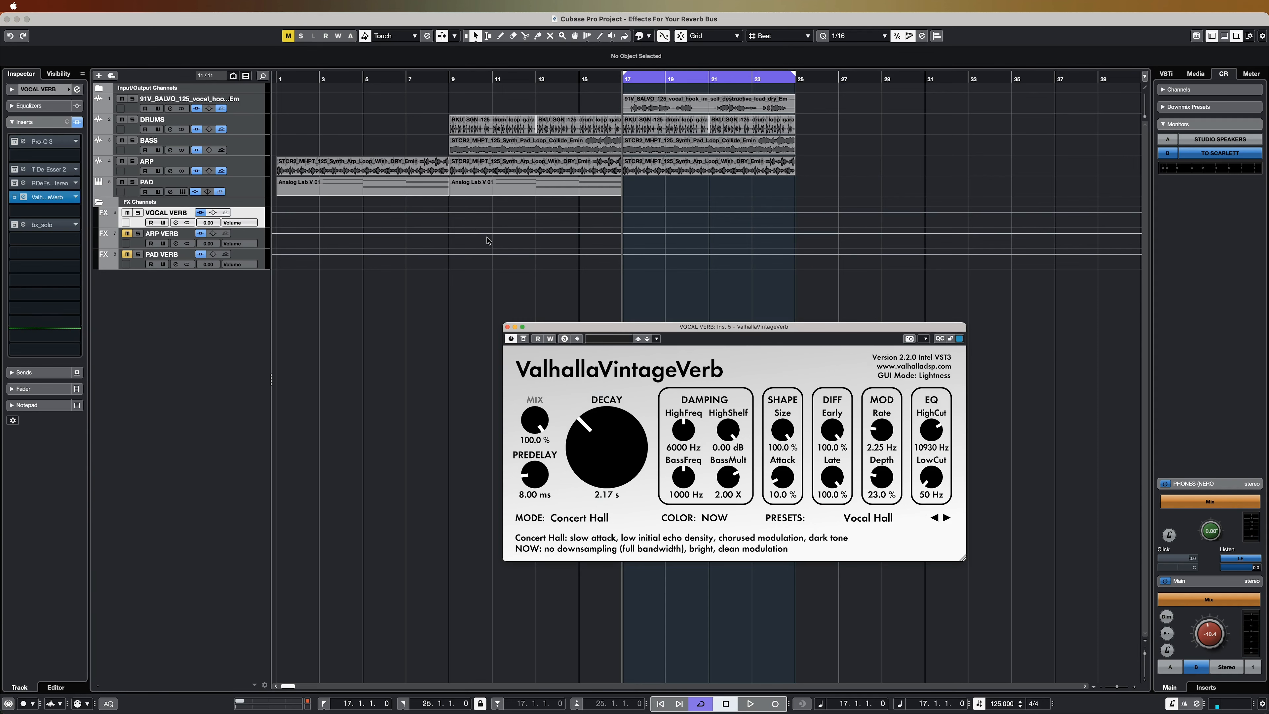
Load a fresh Pro-Q 3 into the first insert slot of the VOCAL VERB channel.
left_click(40, 145)
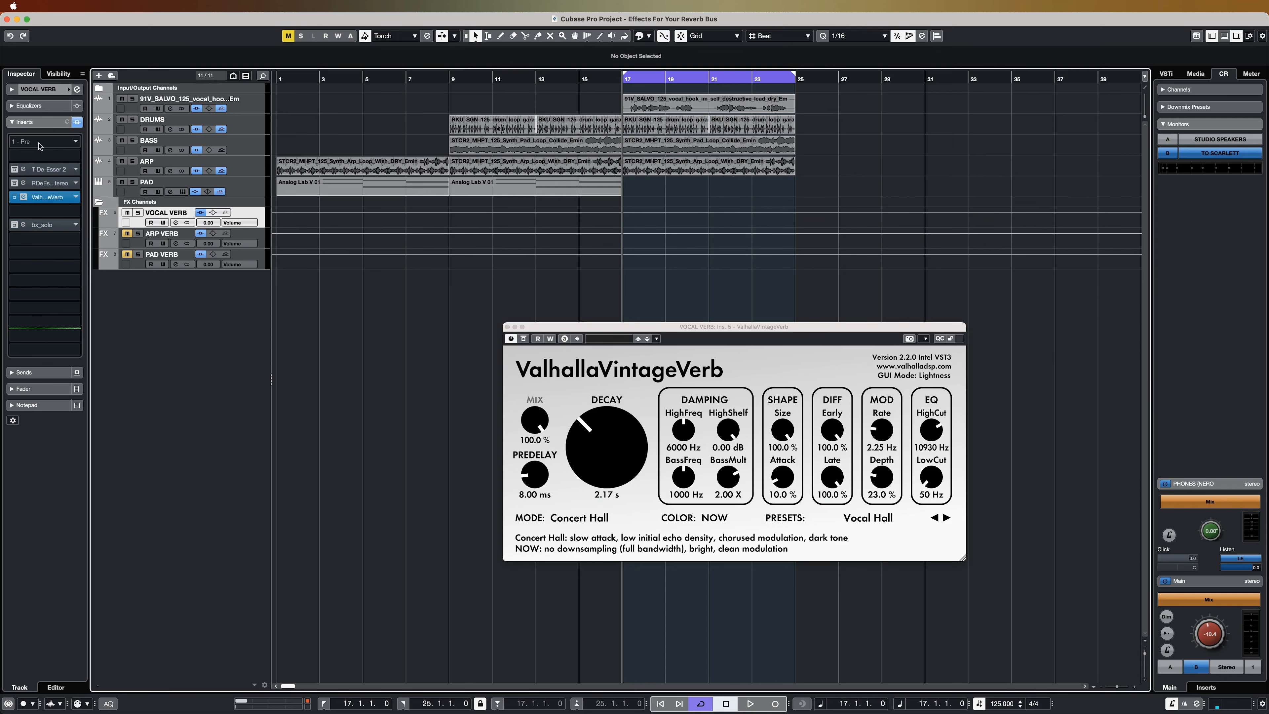
left_click(40, 145)
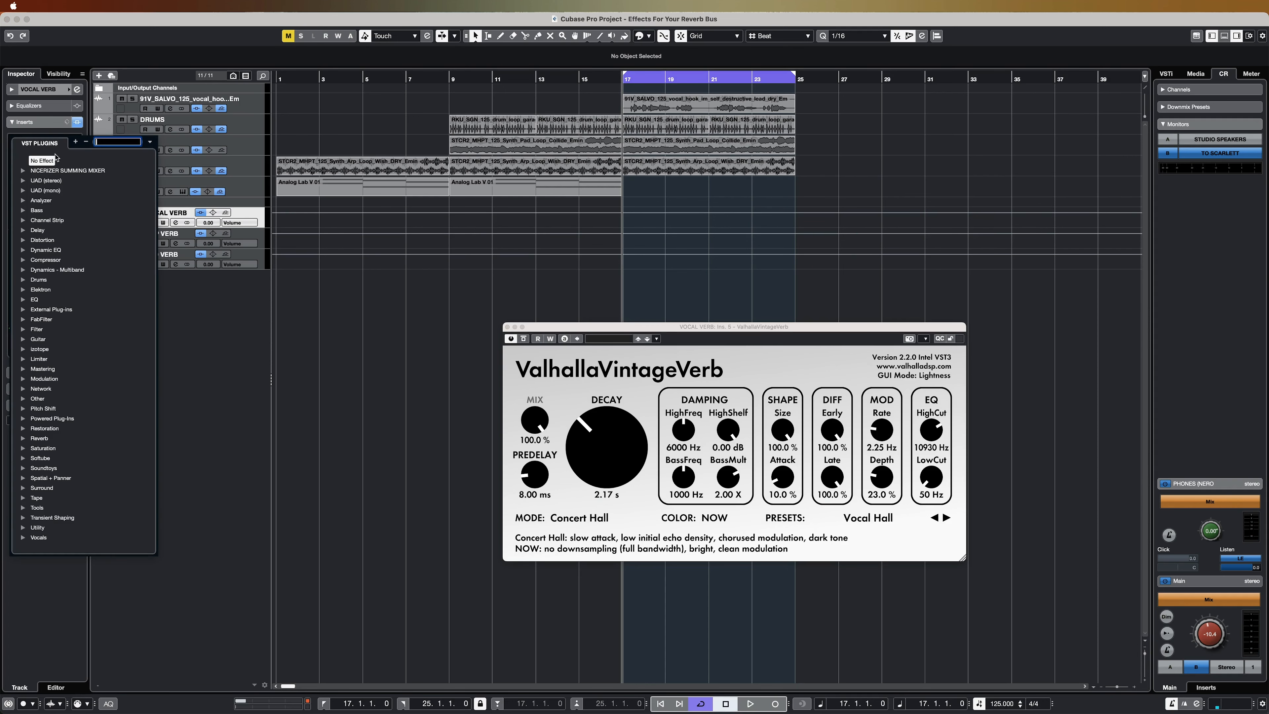
type("pred")
key("BackSpace")
key("BackSpace")
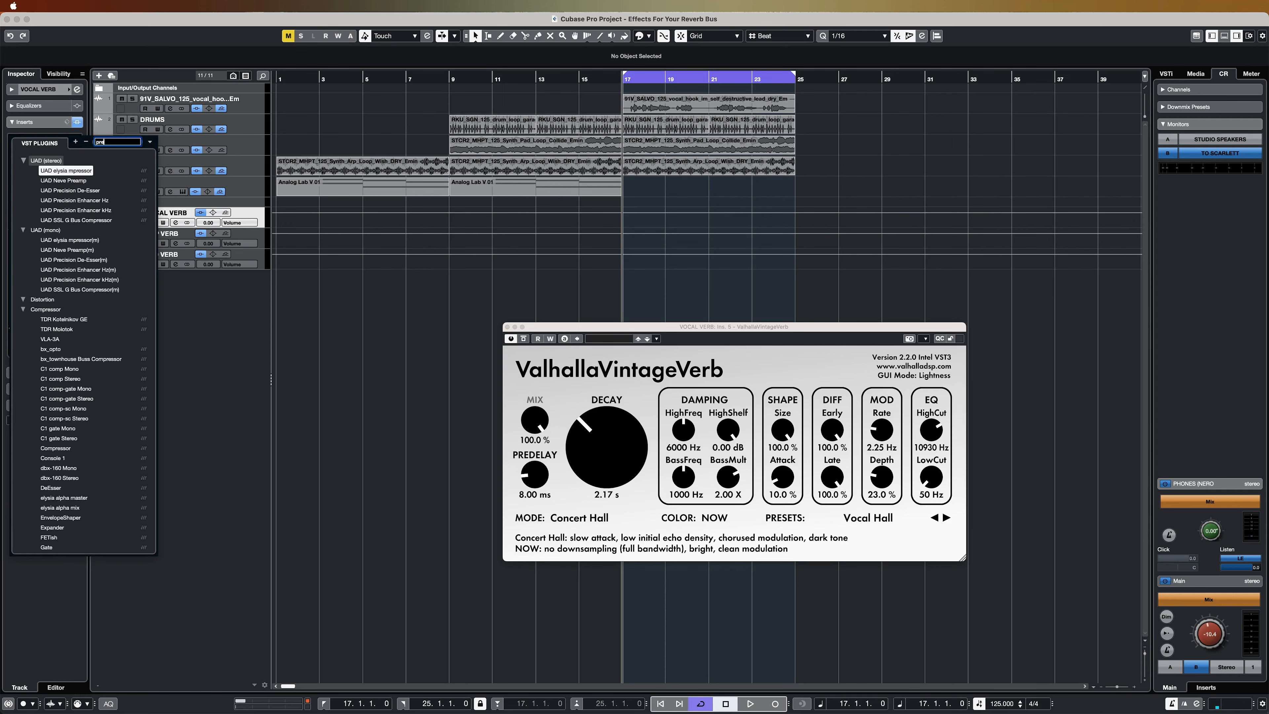
type("o")
left_click(70, 210)
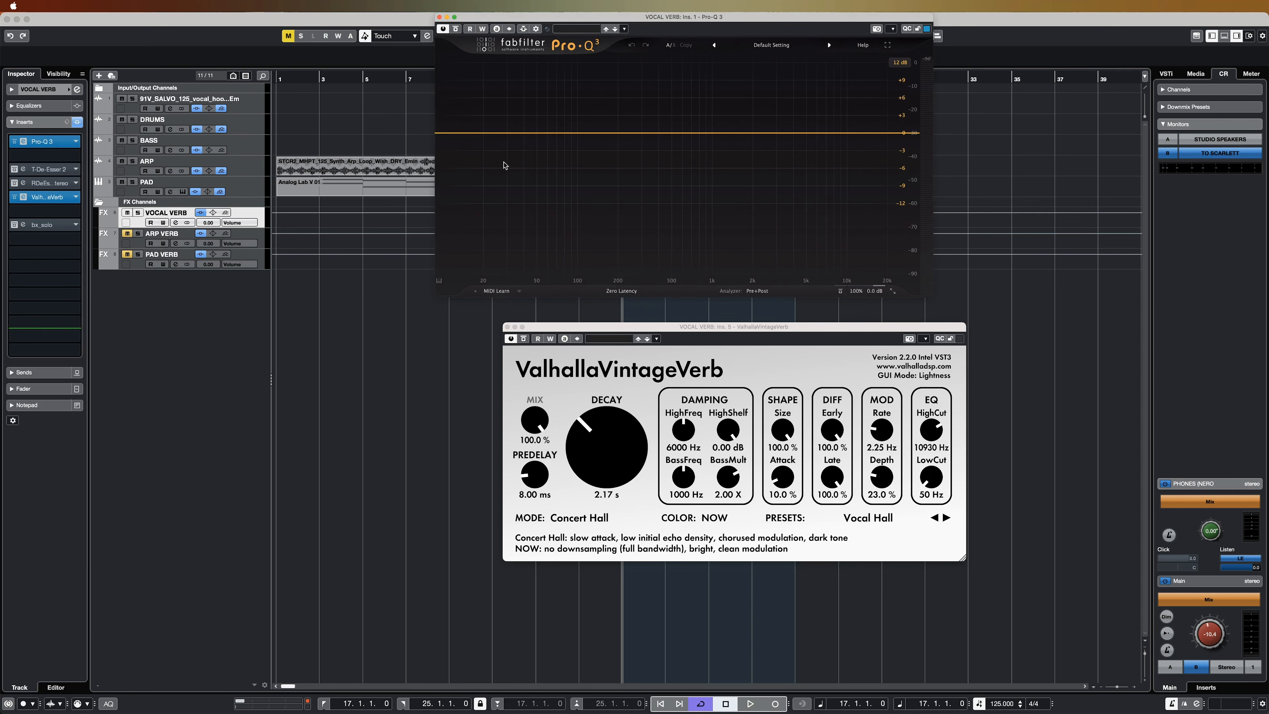
Add a low shelf at about 104 Hz and a high shelf at about 10 kHz in Pro-Q 3, both at -30 dB.
left_click_drag(449, 134, 579, 461)
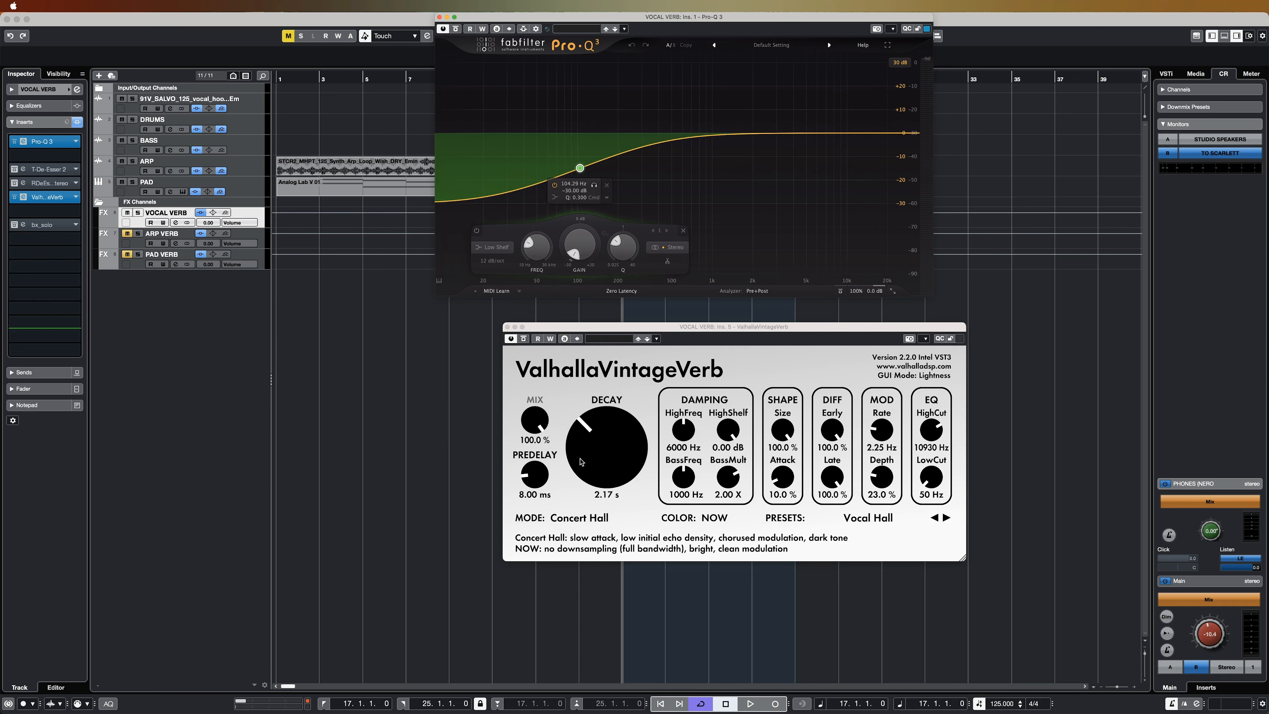
left_click_drag(908, 145, 847, 362)
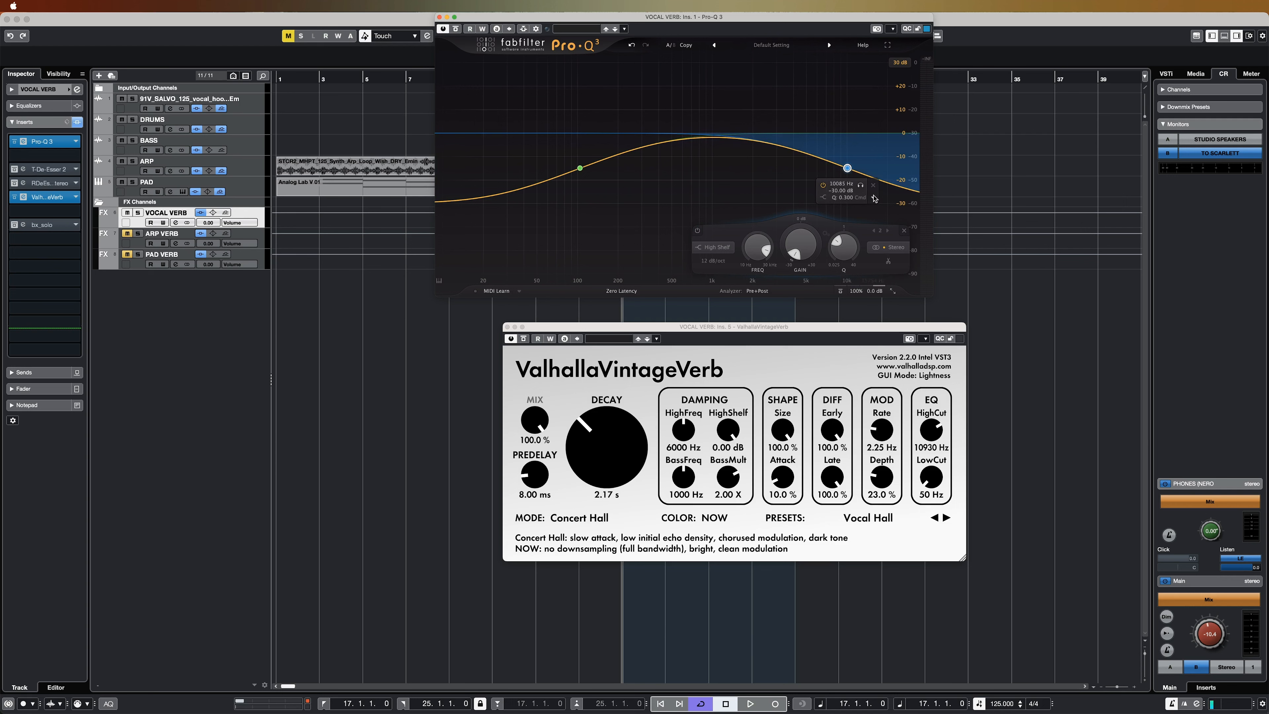
left_click_drag(589, 20, 534, 287)
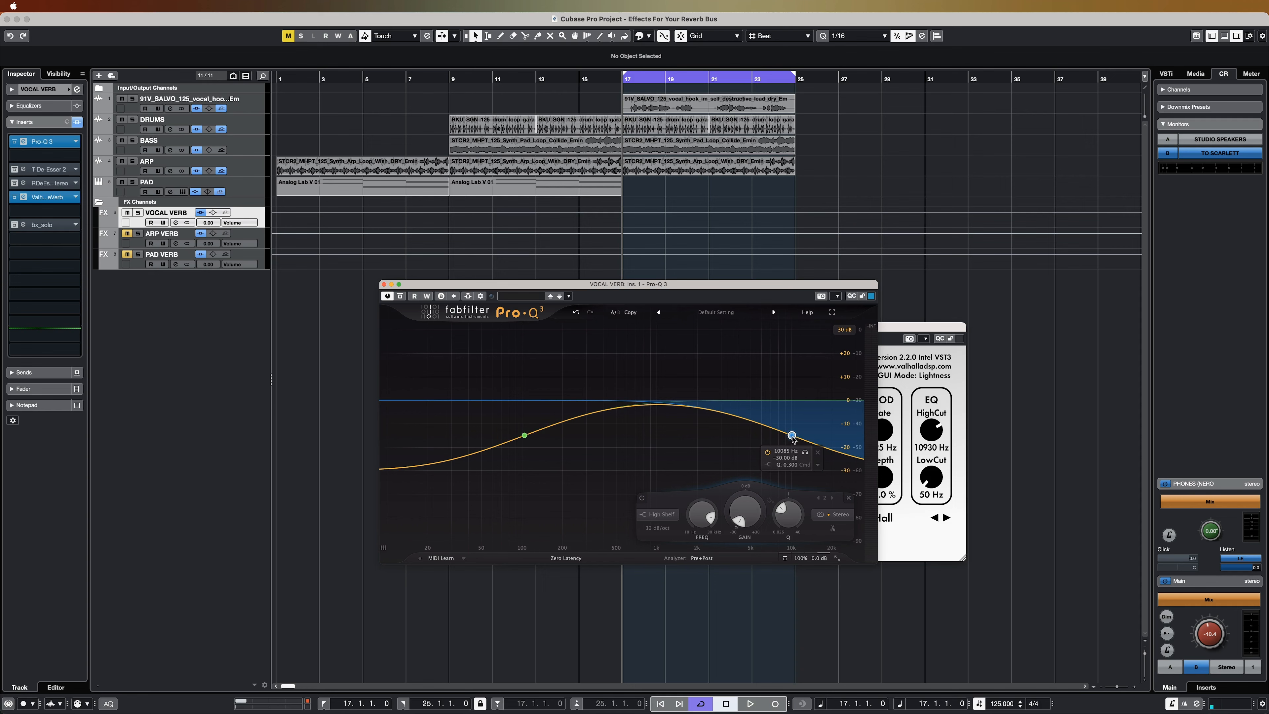
Solo the vocal and its VOCAL VERB channel, and compare playback with Pro-Q 3 active and bypassed.
key("space")
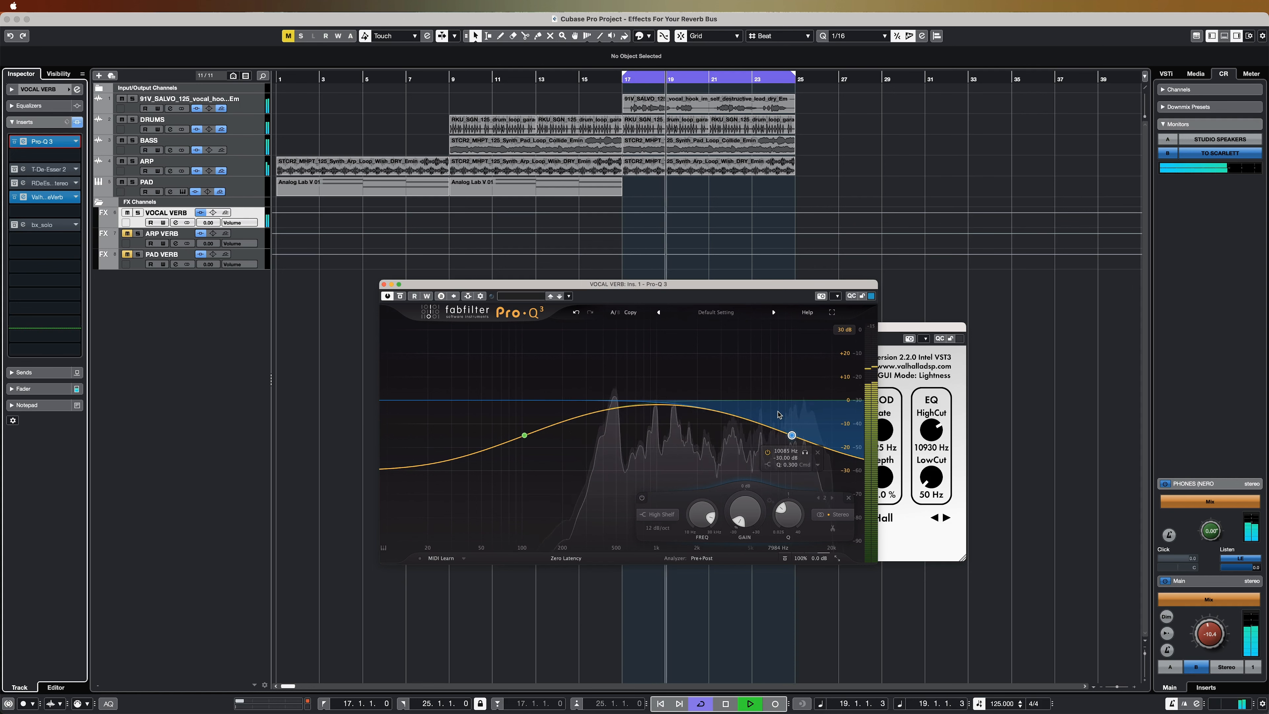
left_click(138, 212)
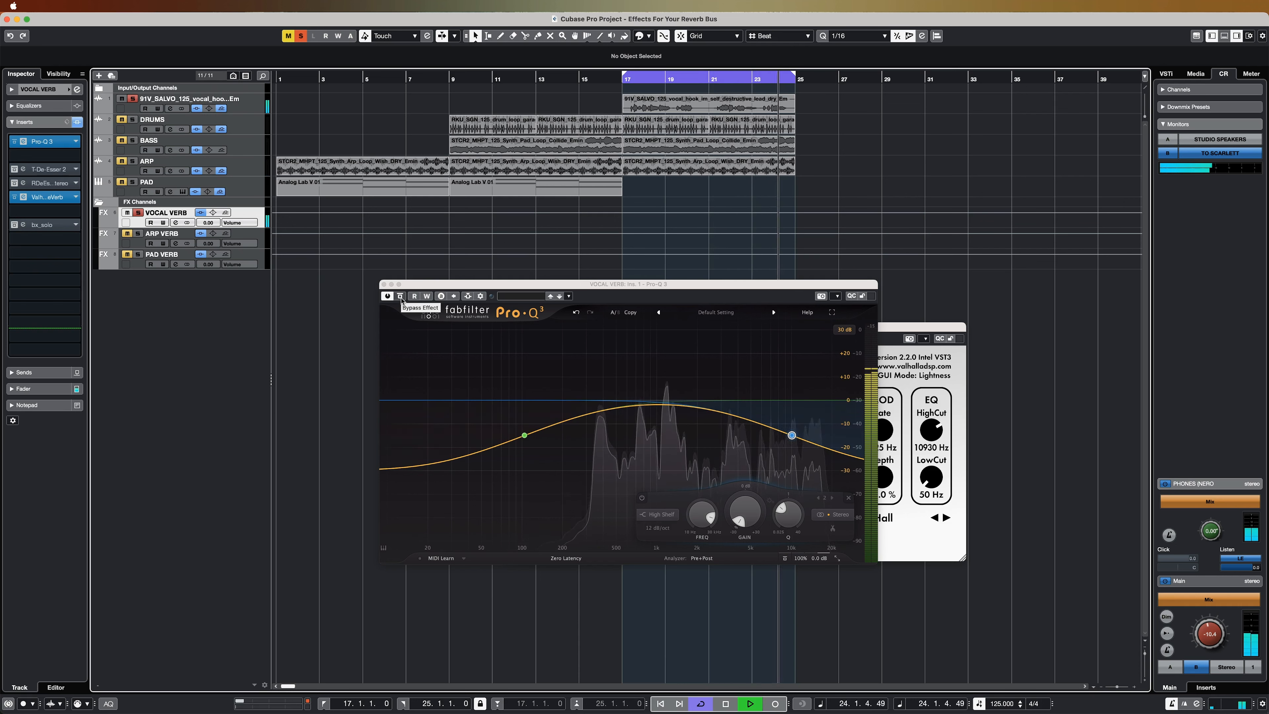
key("space")
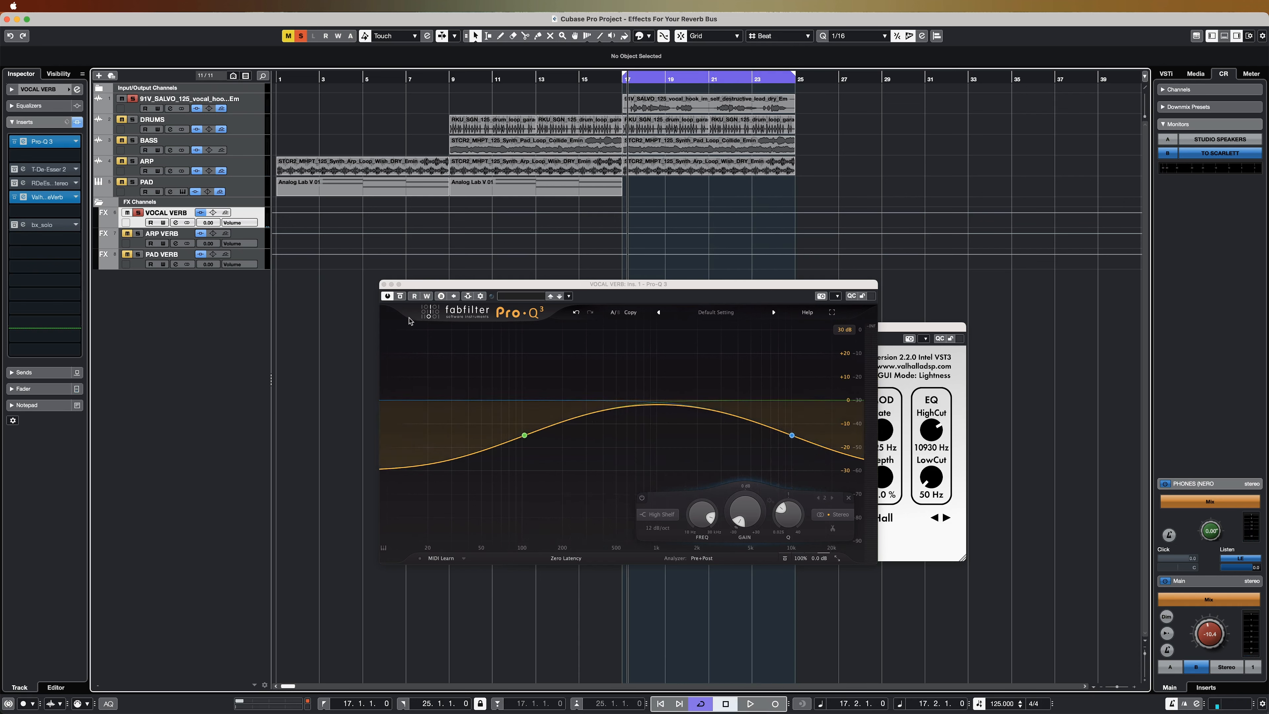
left_click(400, 295)
key("space")
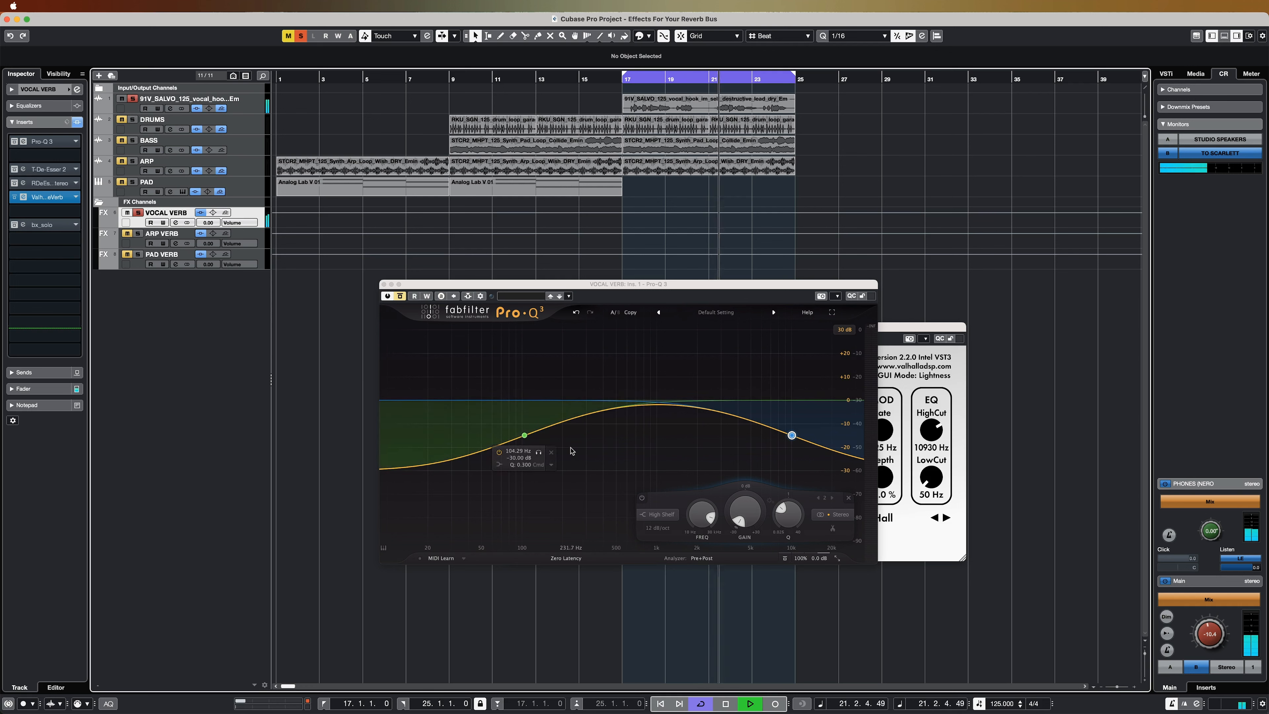
left_click(400, 297)
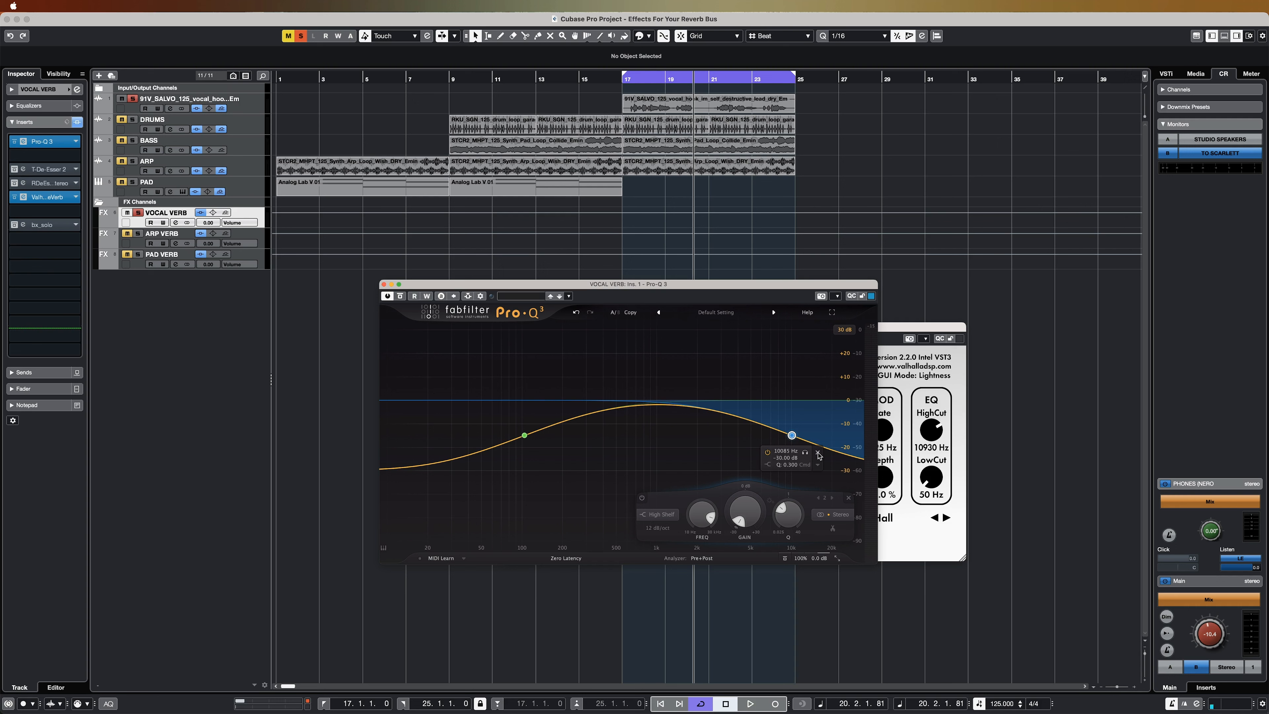
Bypass the high shelf band in Pro-Q 3 and activate T-De-Esser 2 on the VOCAL VERB channel.
left_click(769, 453)
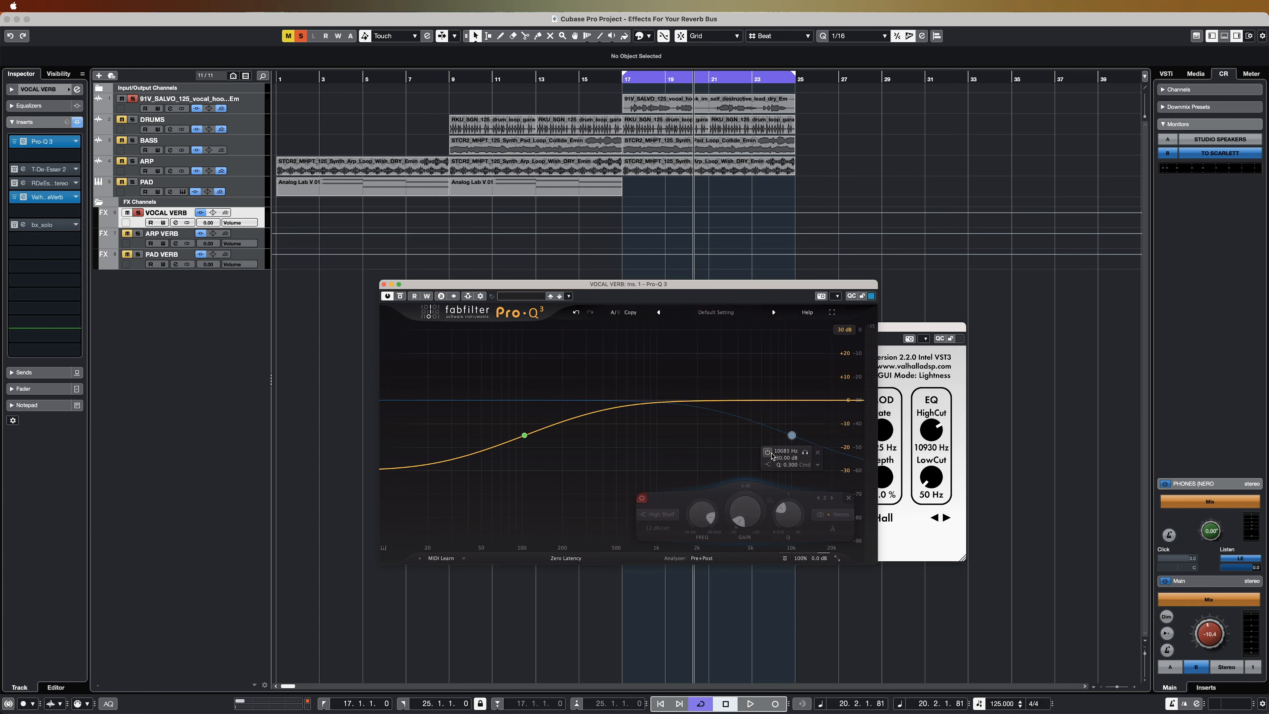
mouse_move(518, 439)
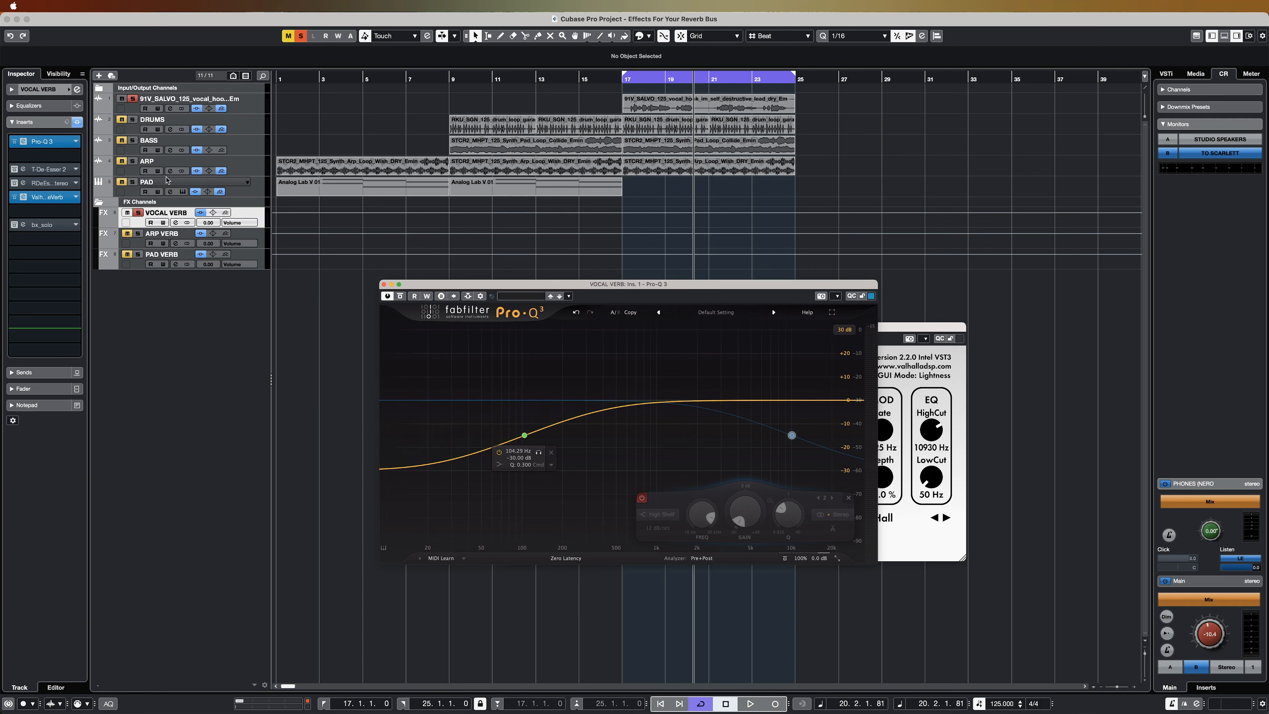
left_click(49, 169)
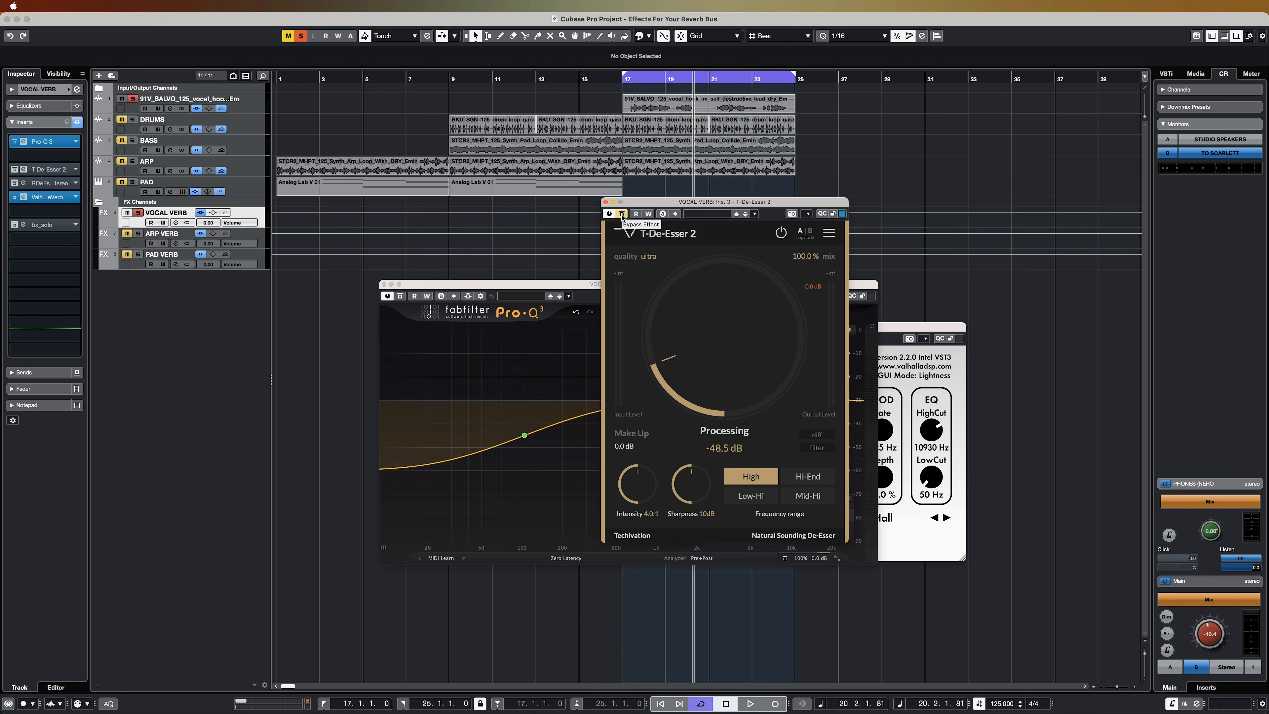
left_click(622, 214)
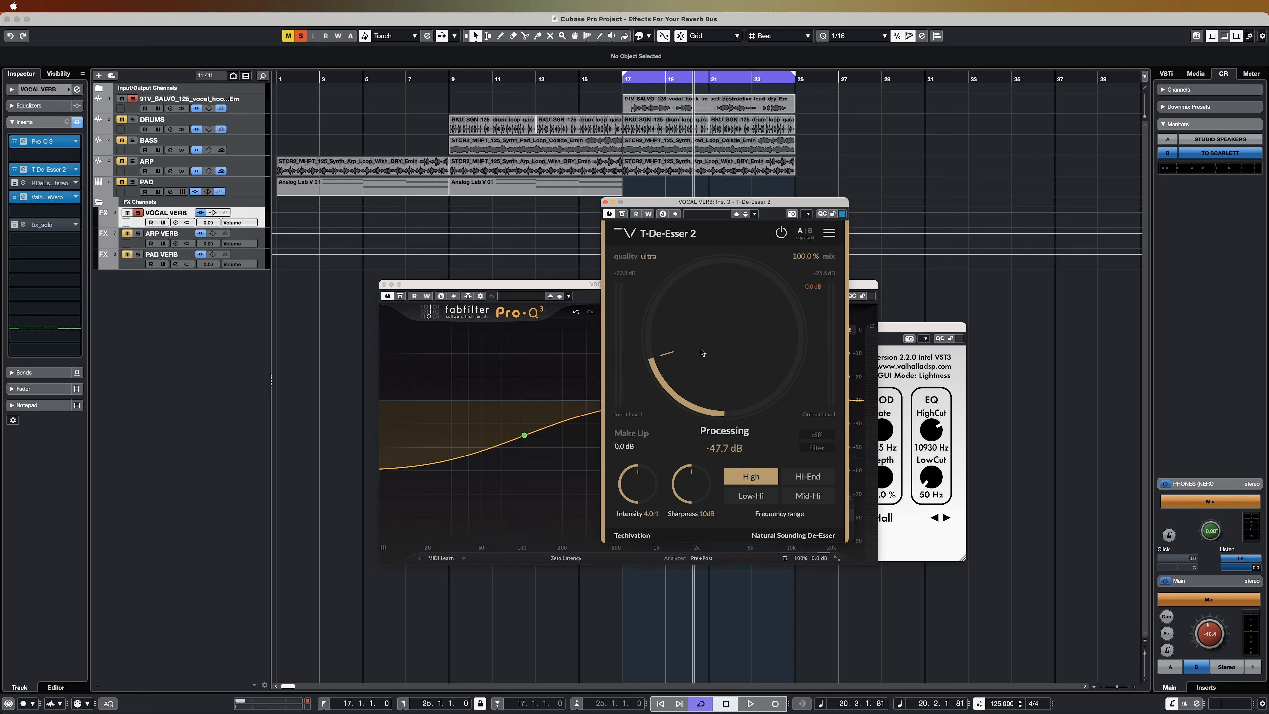
Set T-De-Esser 2 Processing to -51.0 dB during playback and shorten the loop to bars 17 to 21.
key("space")
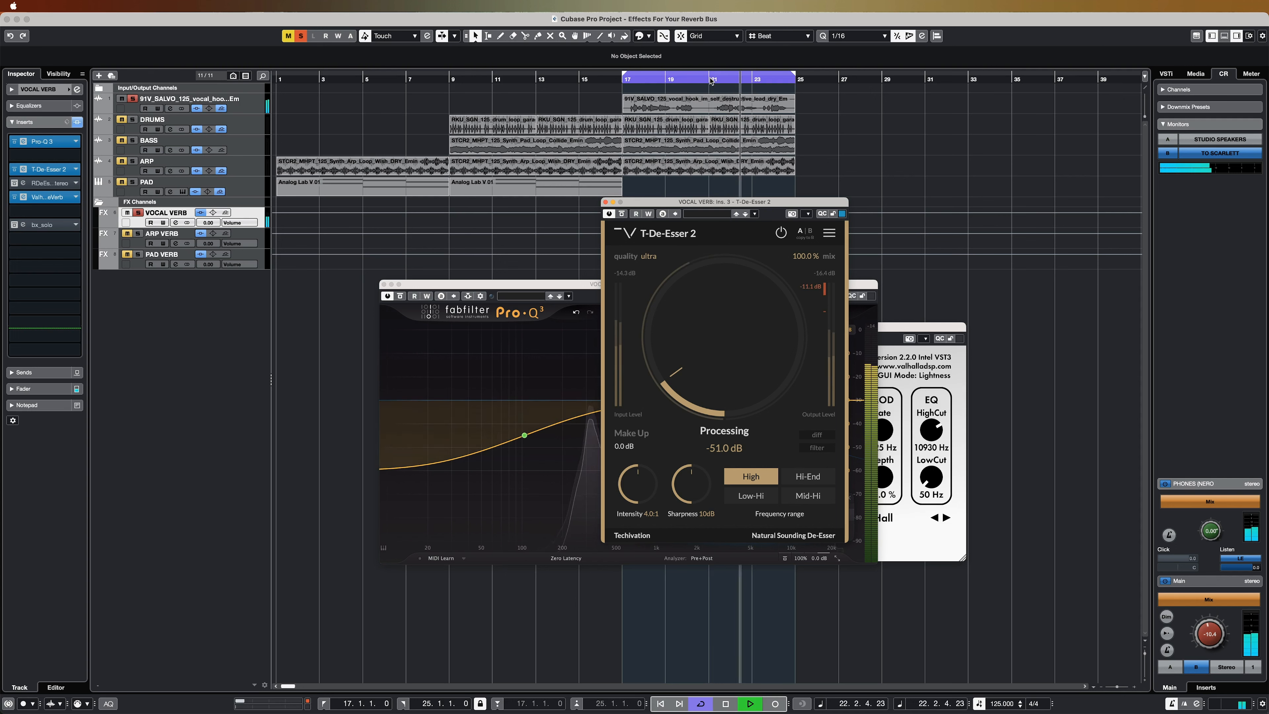
key("space")
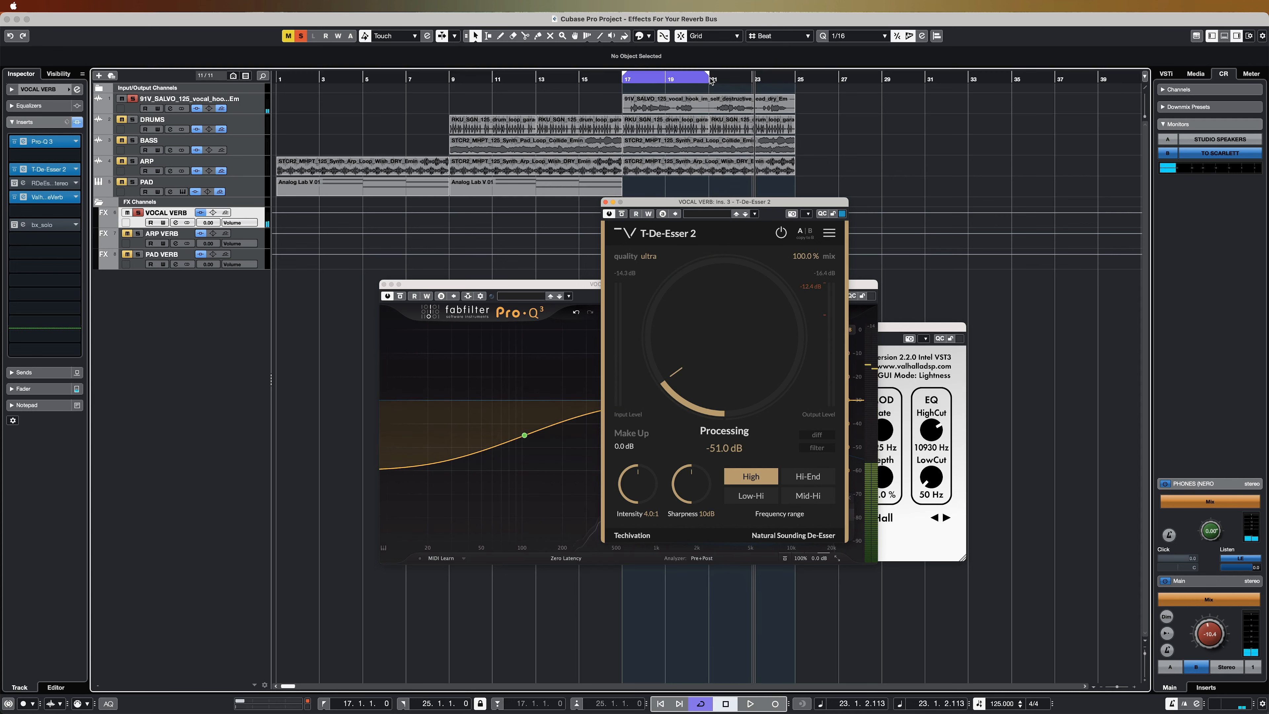
left_click(619, 82)
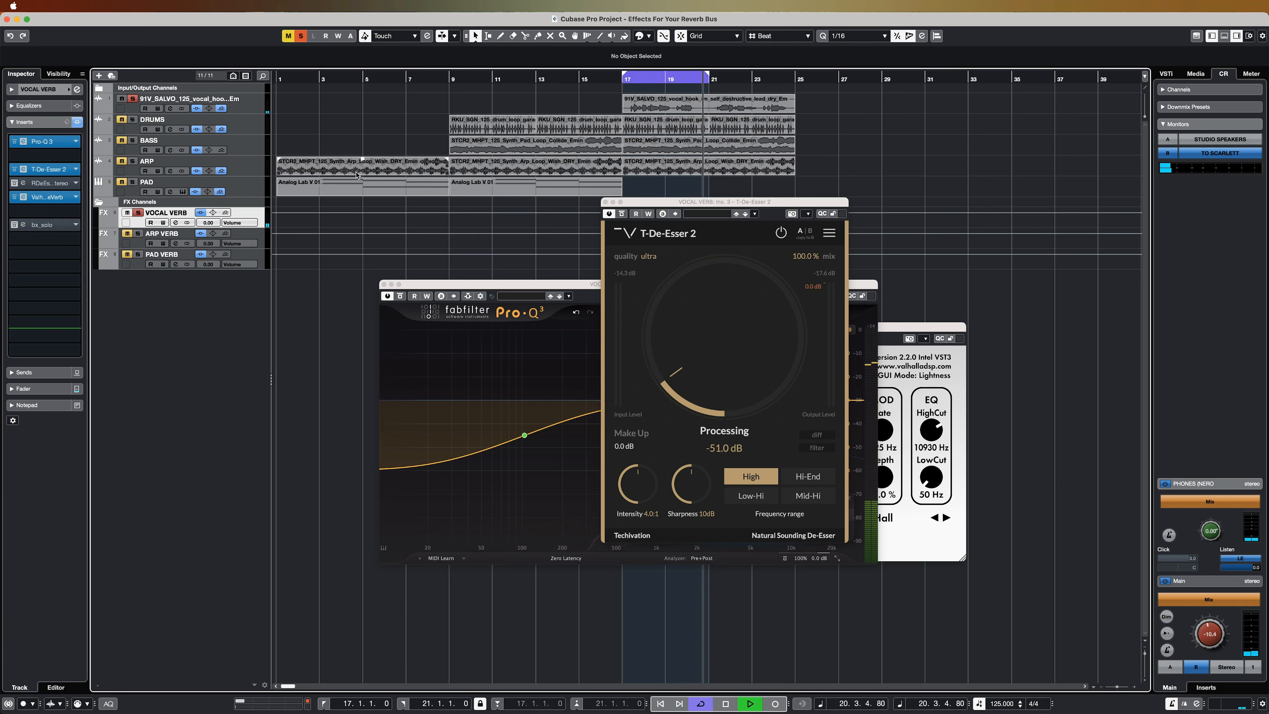
Compare the soloed vocal reverb with T-De-Esser 2 bypassed and active, placing the Pro-Q 3 window beside the de-esser.
left_click(623, 214)
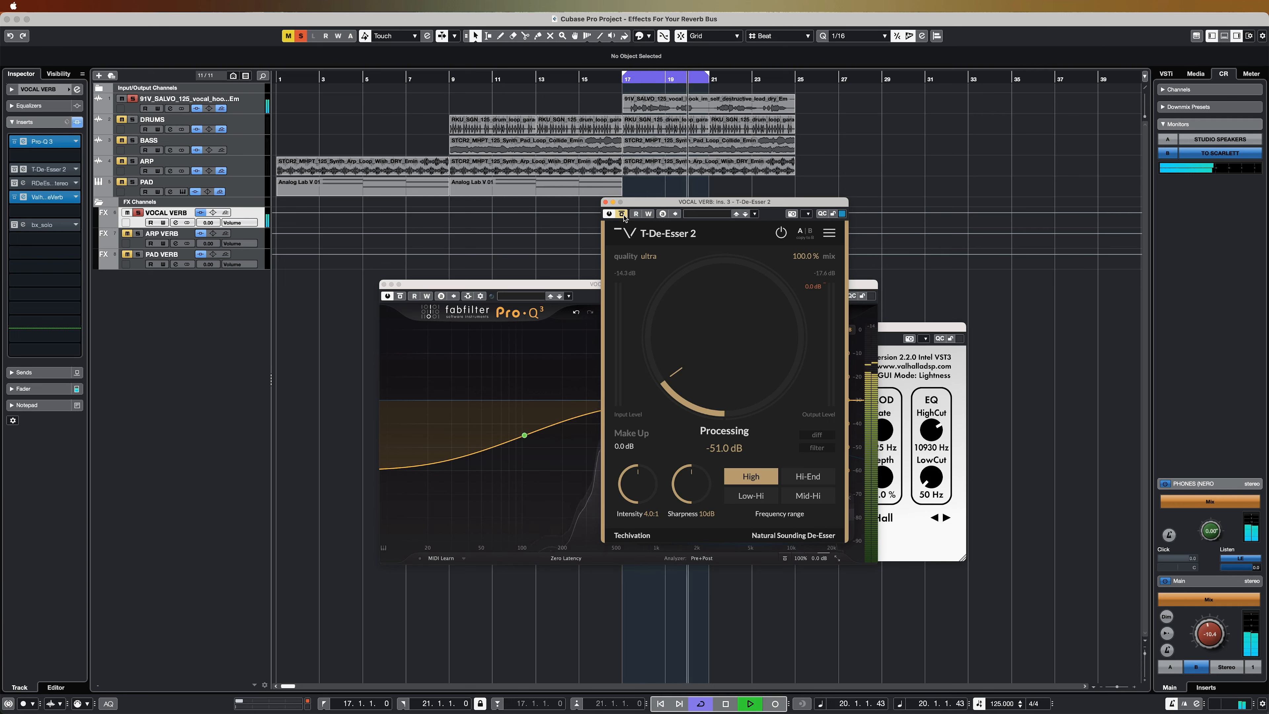
left_click(622, 214)
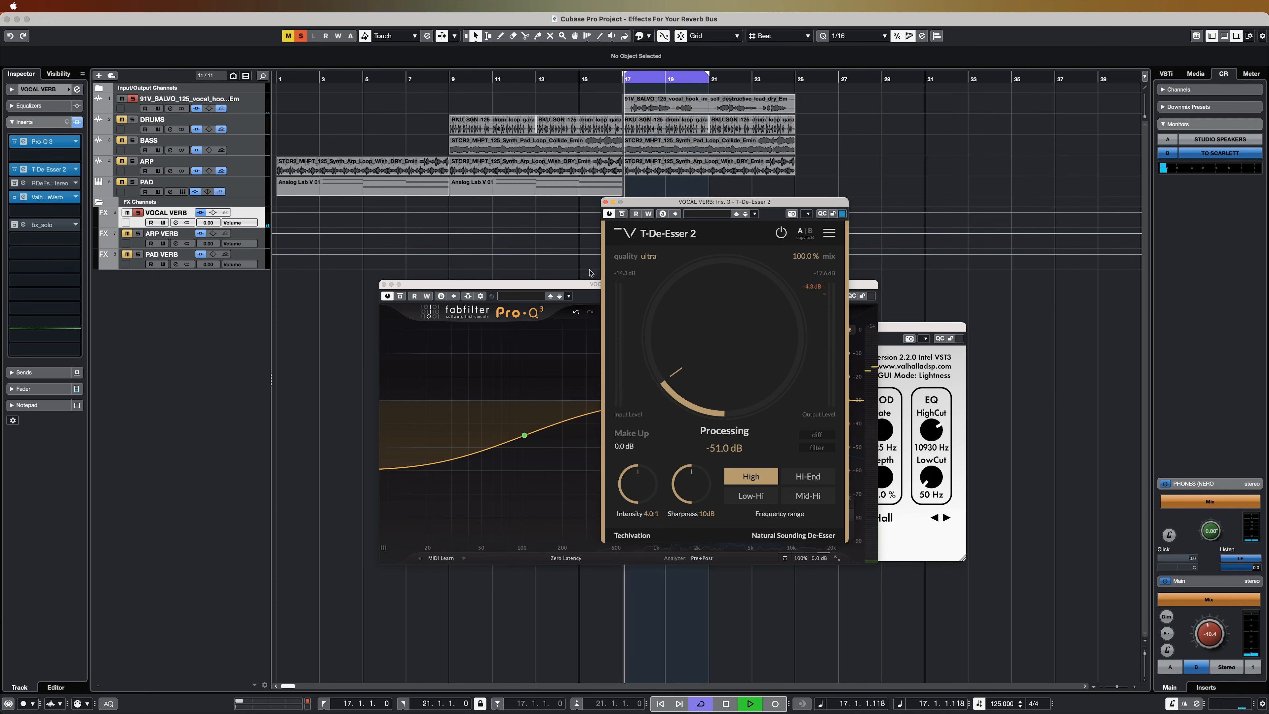
left_click_drag(585, 290, 299, 280)
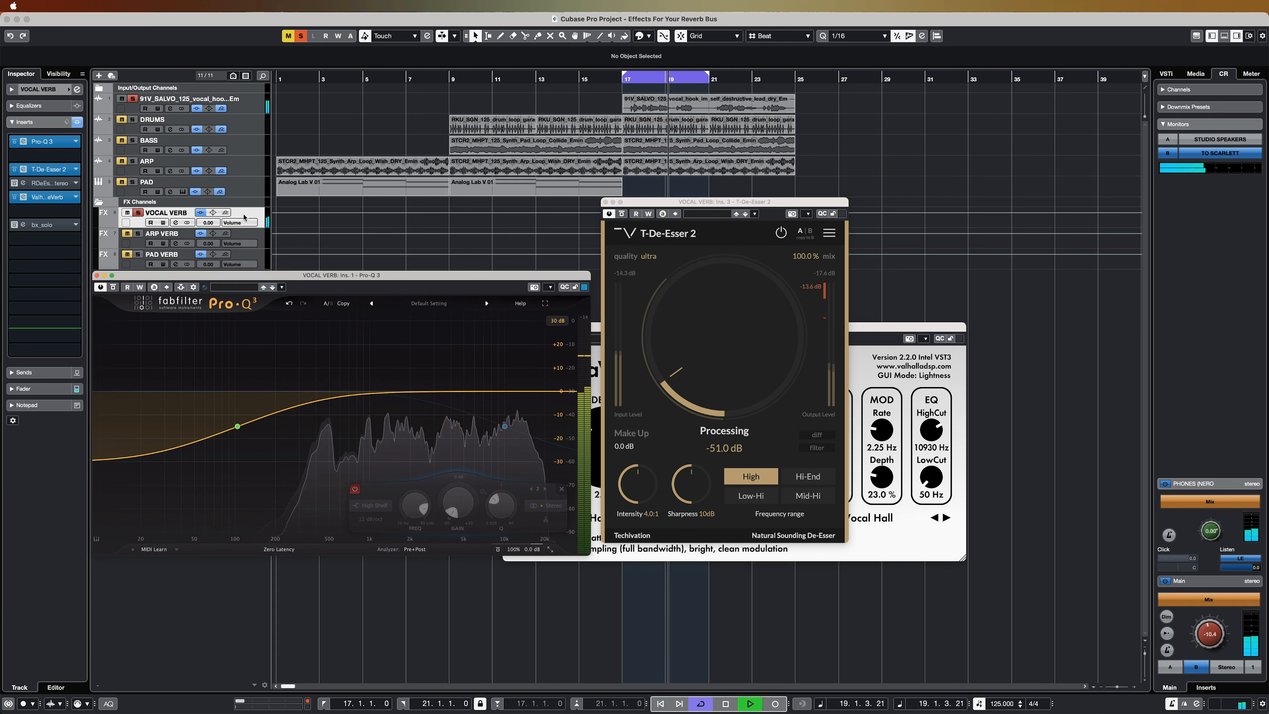
Clear all solos, re-enable the Pro-Q 3 high shelf, and compare Pro-Q 3 against T-De-Esser 2 in the full mix, ending with Pro-Q 3 bypassed.
left_click(301, 36)
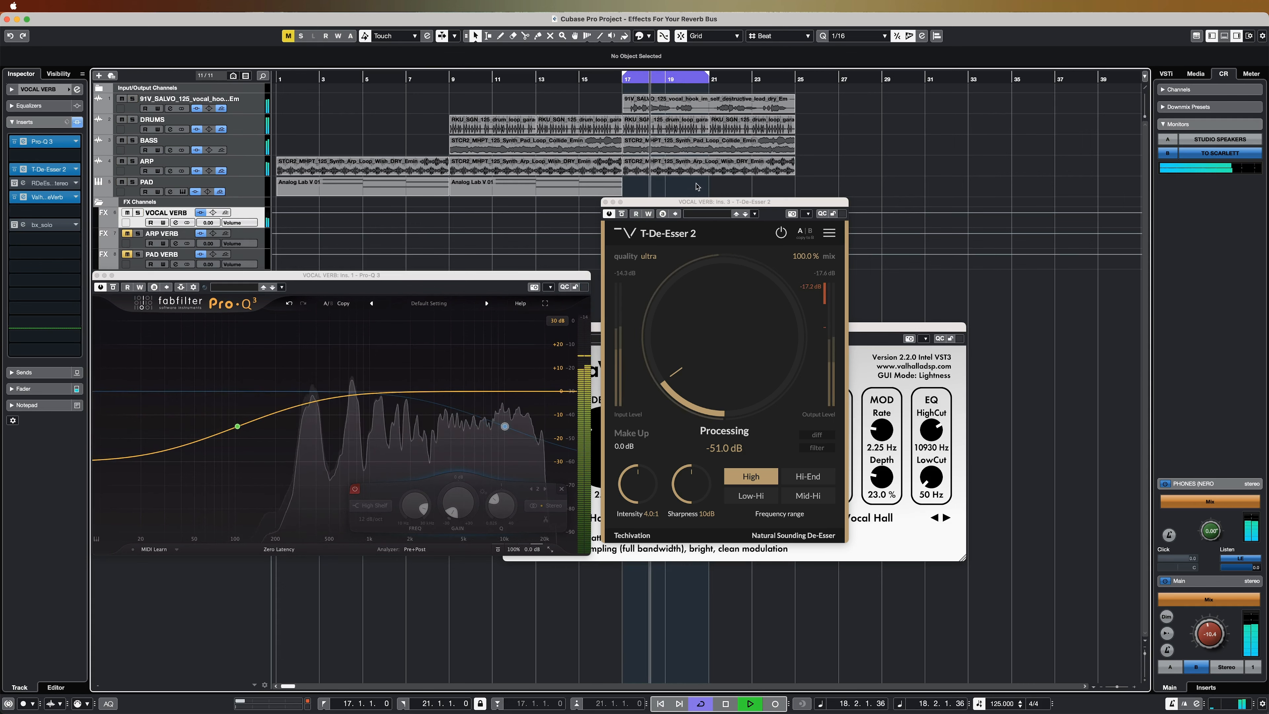
left_click_drag(693, 203, 743, 234)
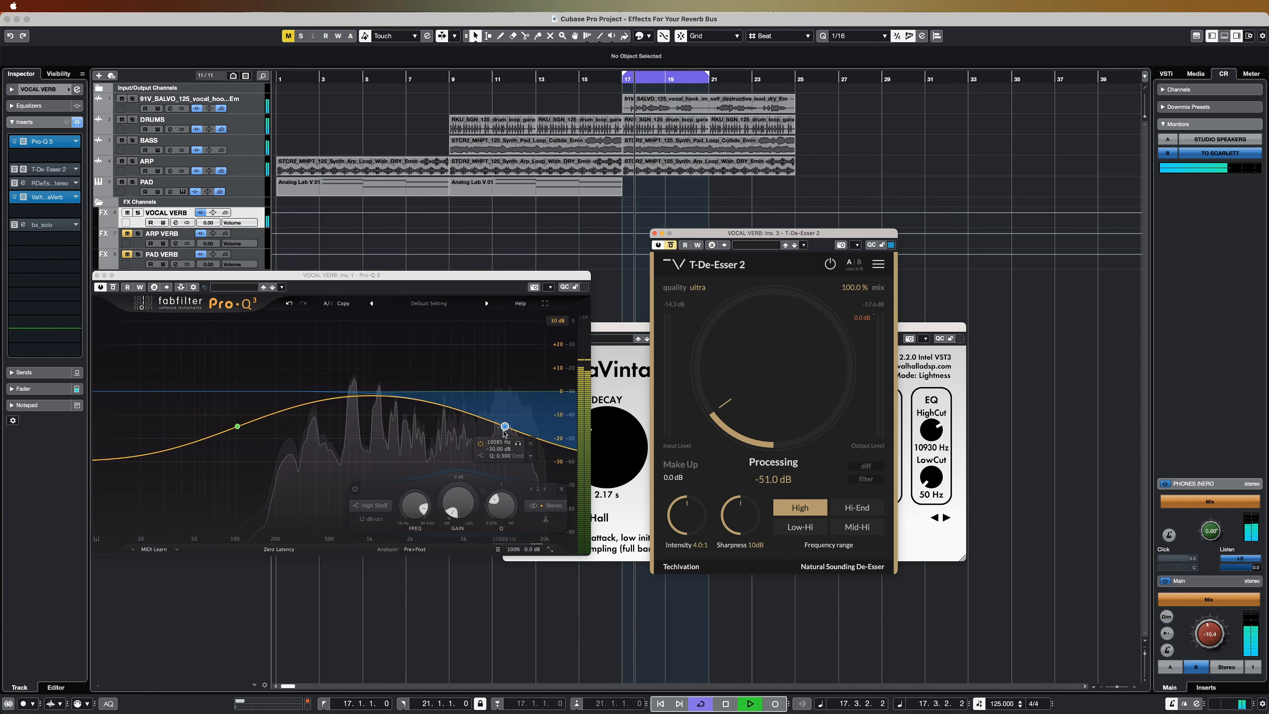
left_click(120, 292)
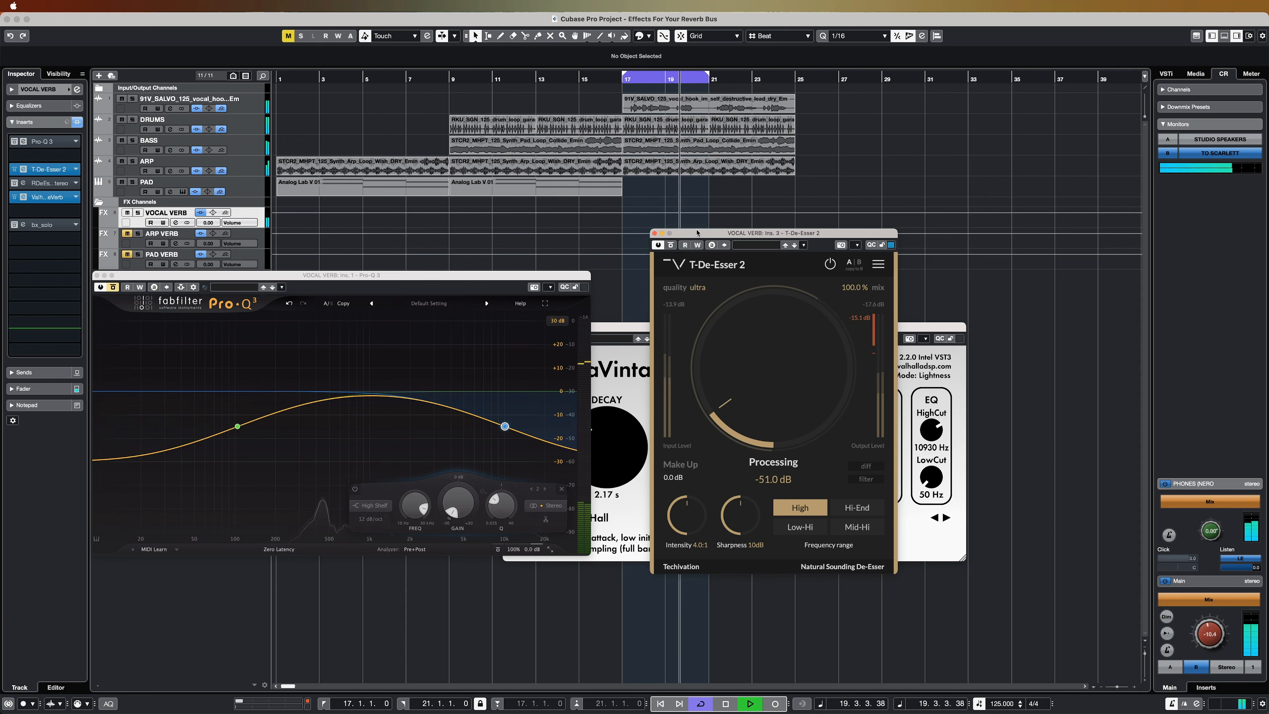
Set T-De-Esser 2 Processing to -47.6 dB while the full mix plays.
left_click_drag(699, 234, 768, 199)
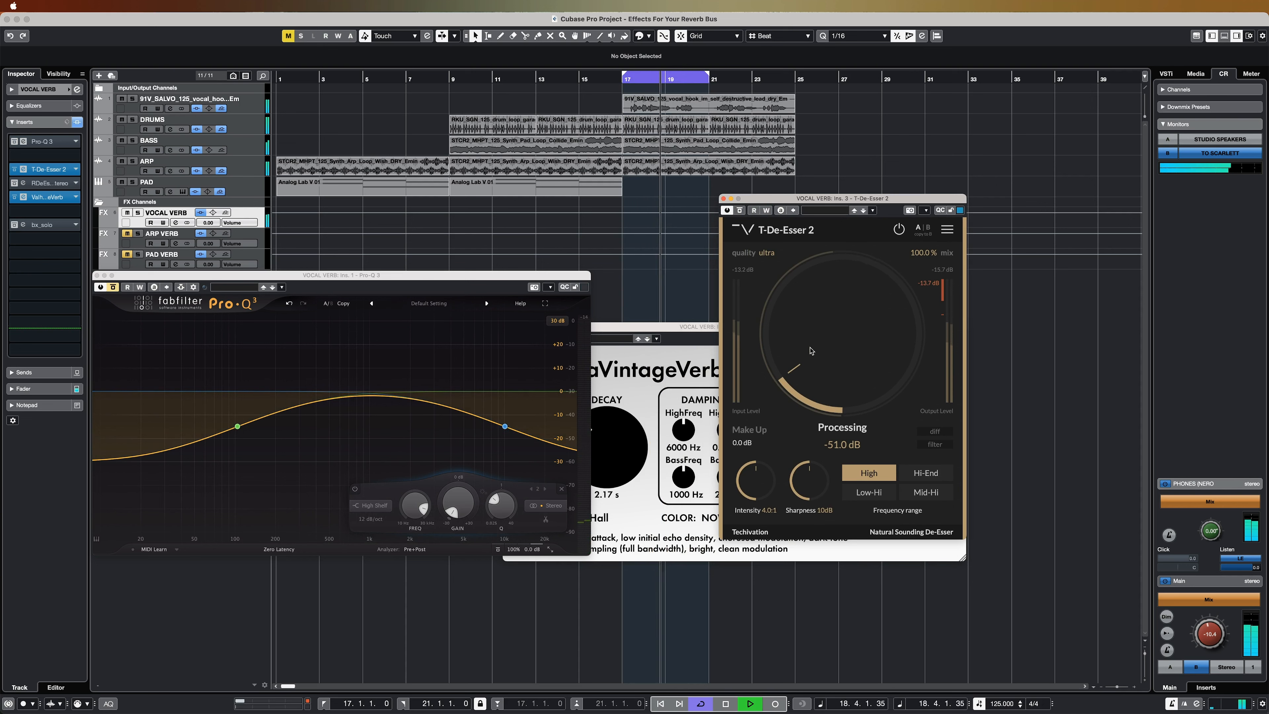
left_click_drag(798, 376, 799, 369)
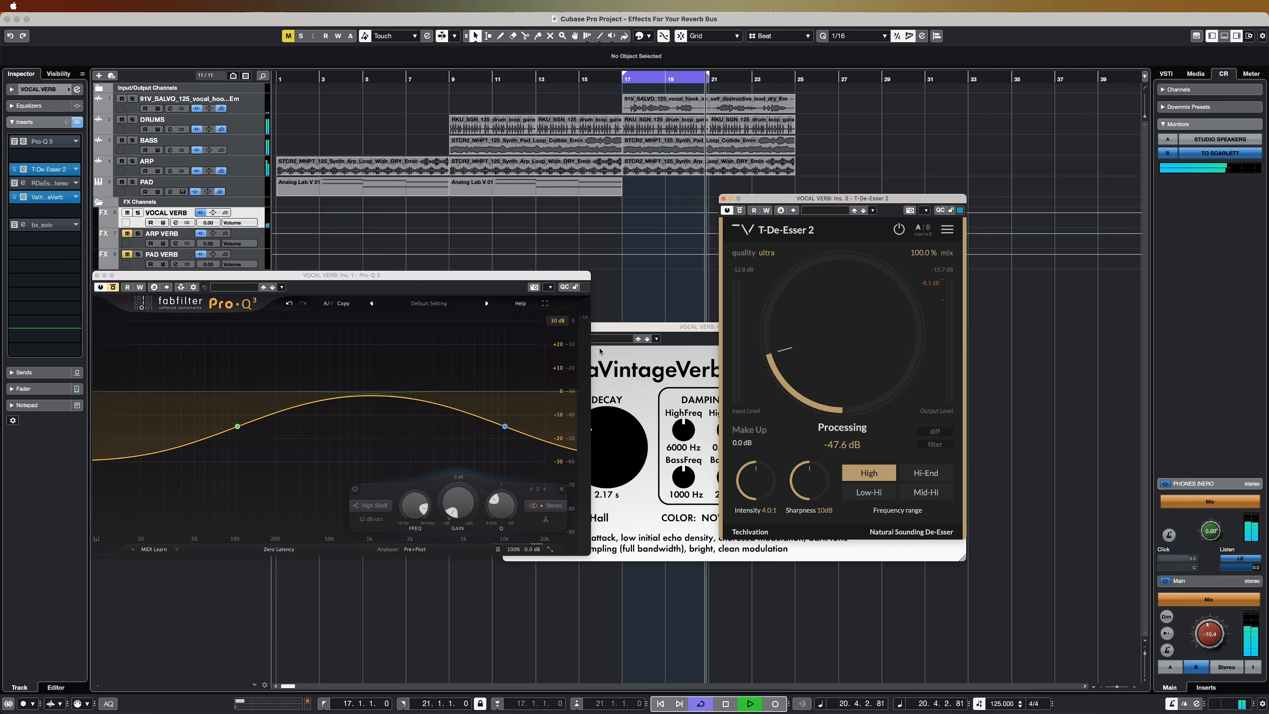
Stop playback and show the inserts on the lead vocal track.
key("space")
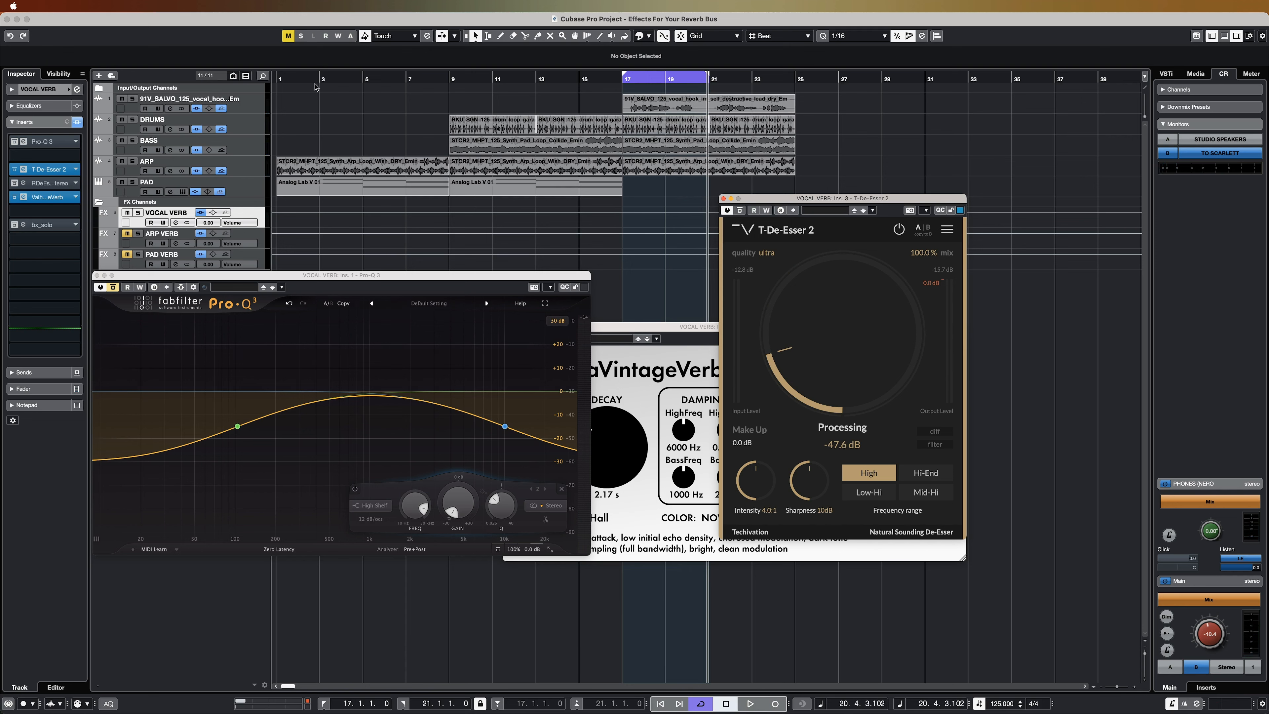
left_click(262, 106)
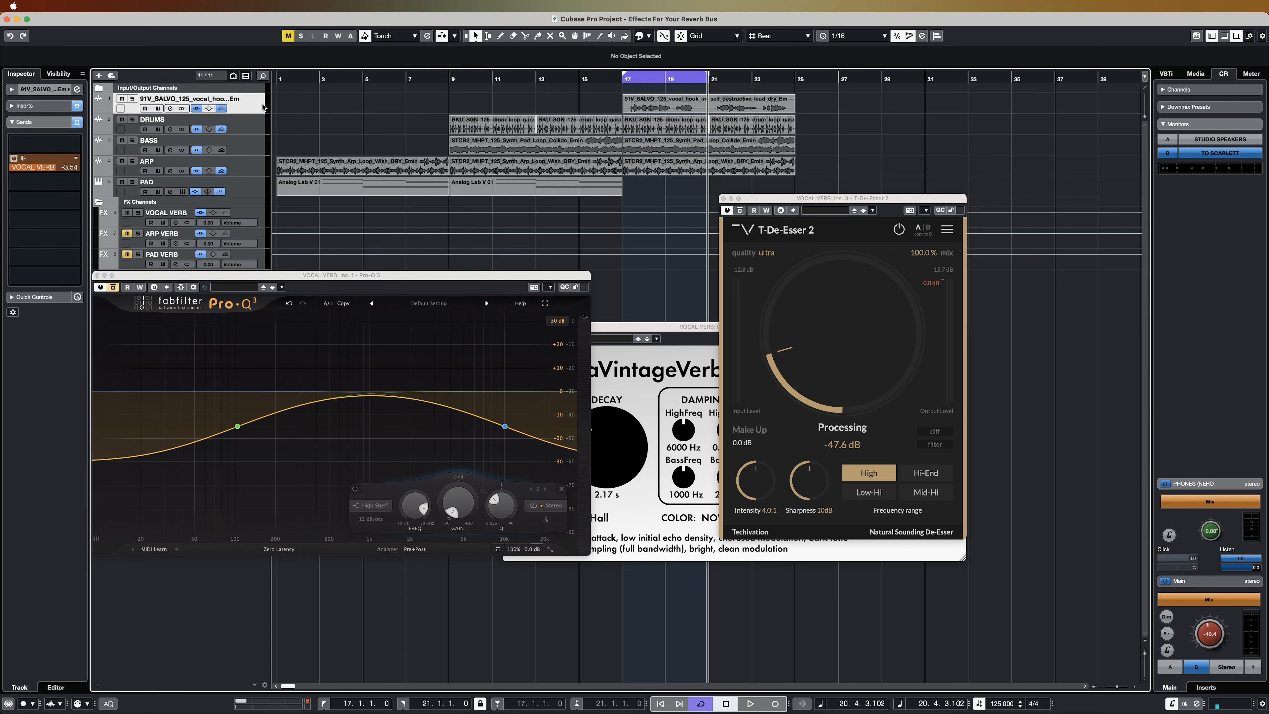
left_click(53, 106)
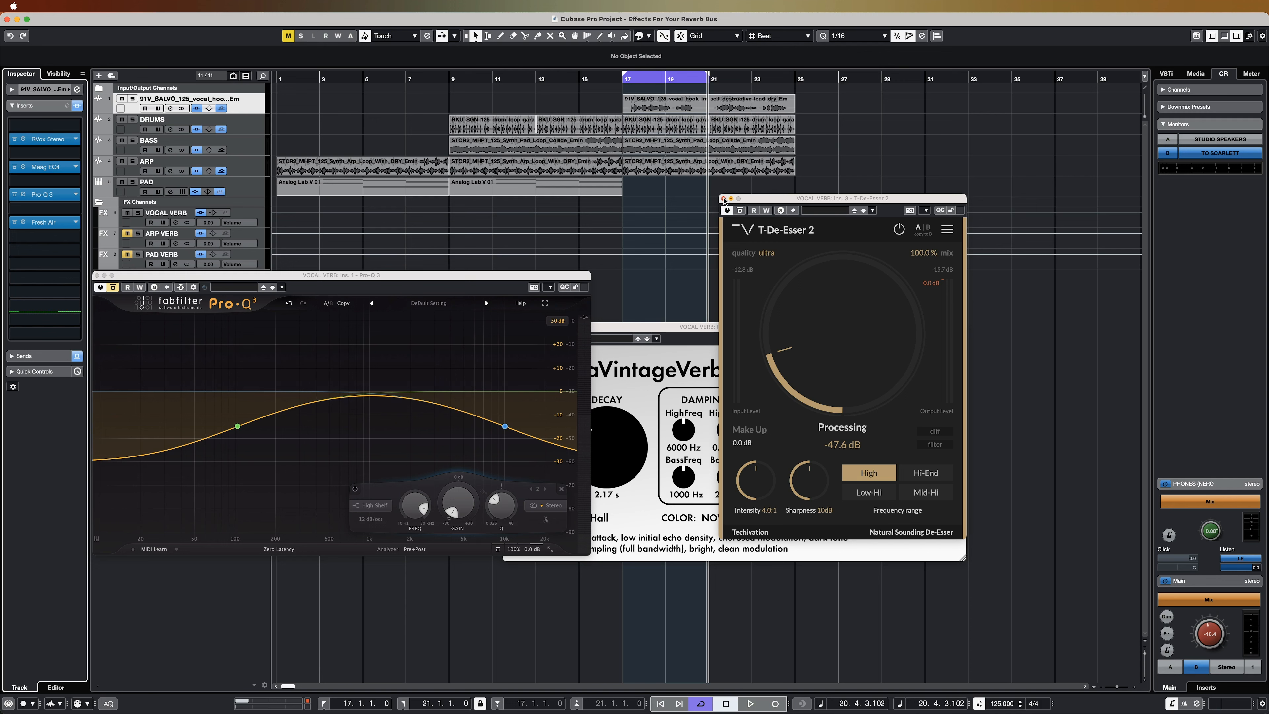
Close the T-De-Esser 2, Pro-Q 3 and ValhallaVintageVerb windows.
left_click(724, 199)
left_click(99, 275)
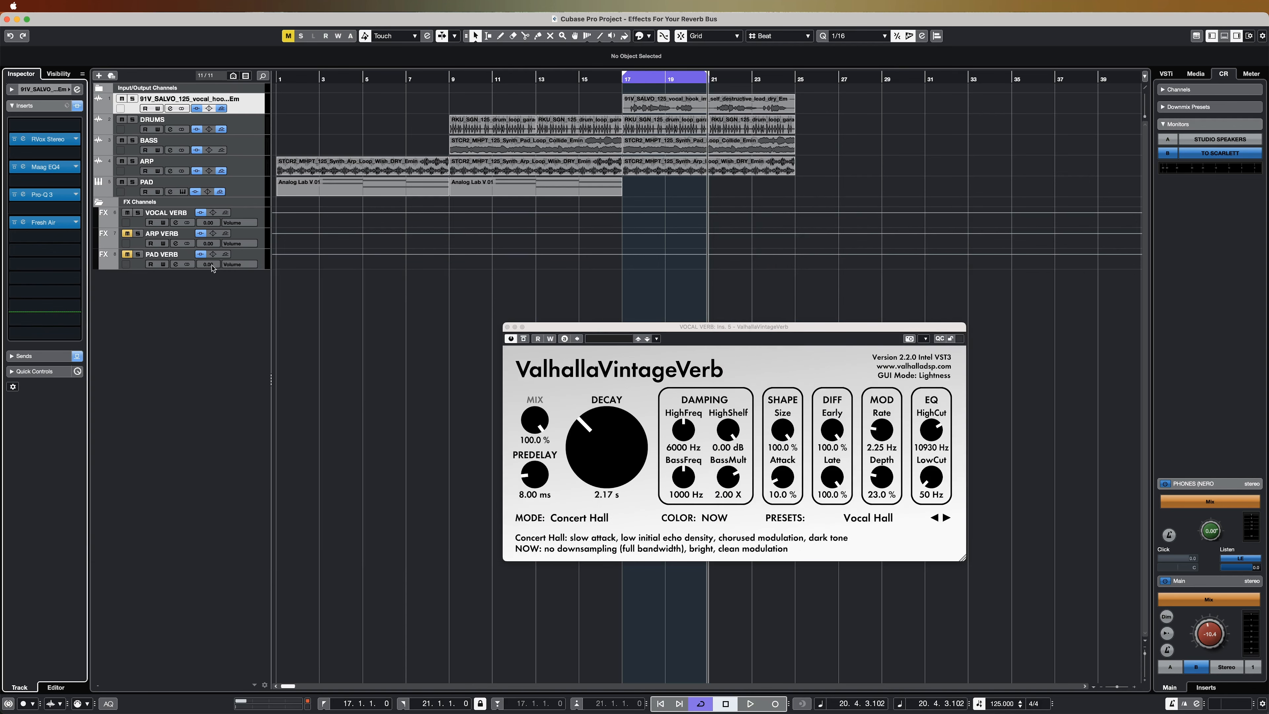
left_click(508, 327)
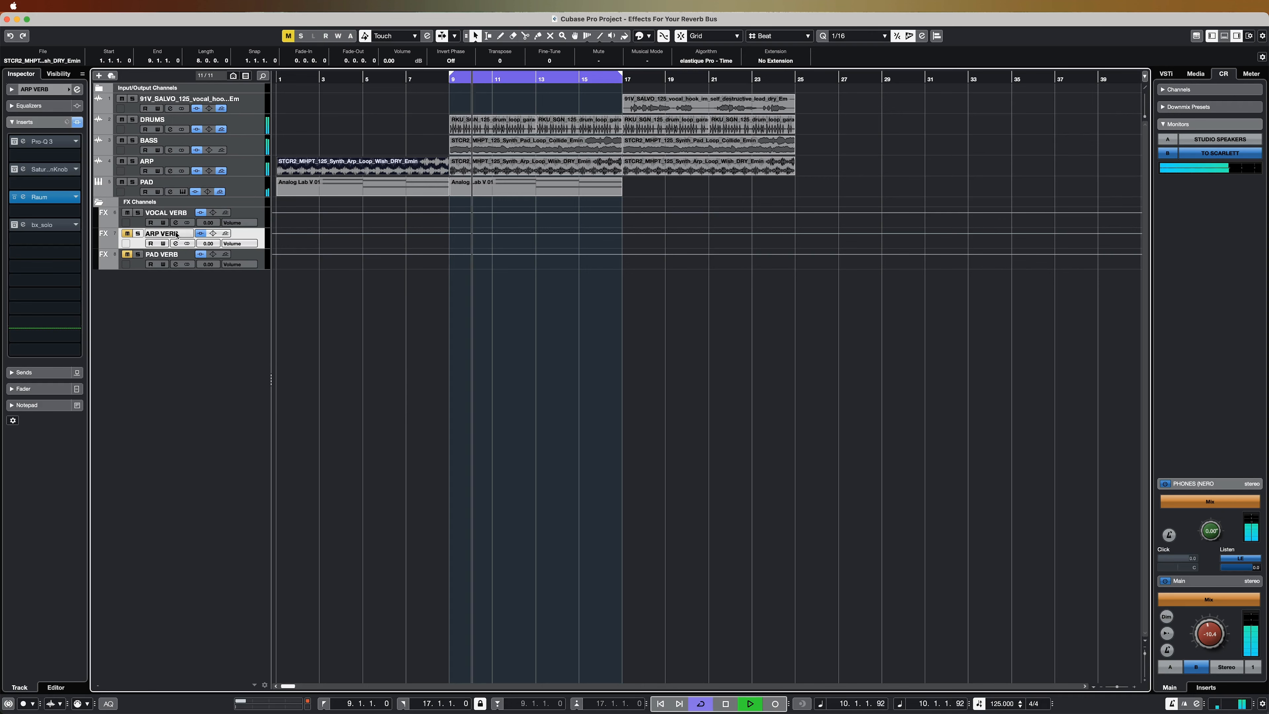
Unmute and solo the ARP VERB channel, and view its Raum reverb settings during playback.
left_click(127, 234)
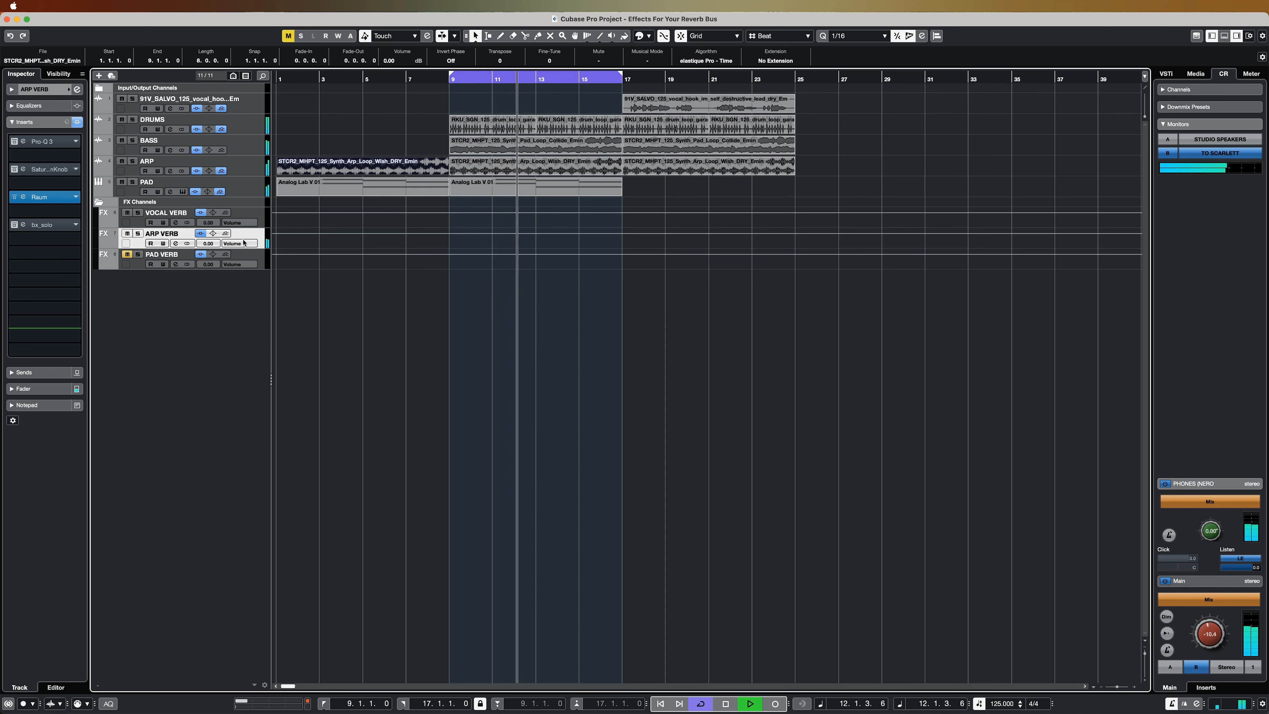
left_click(139, 234)
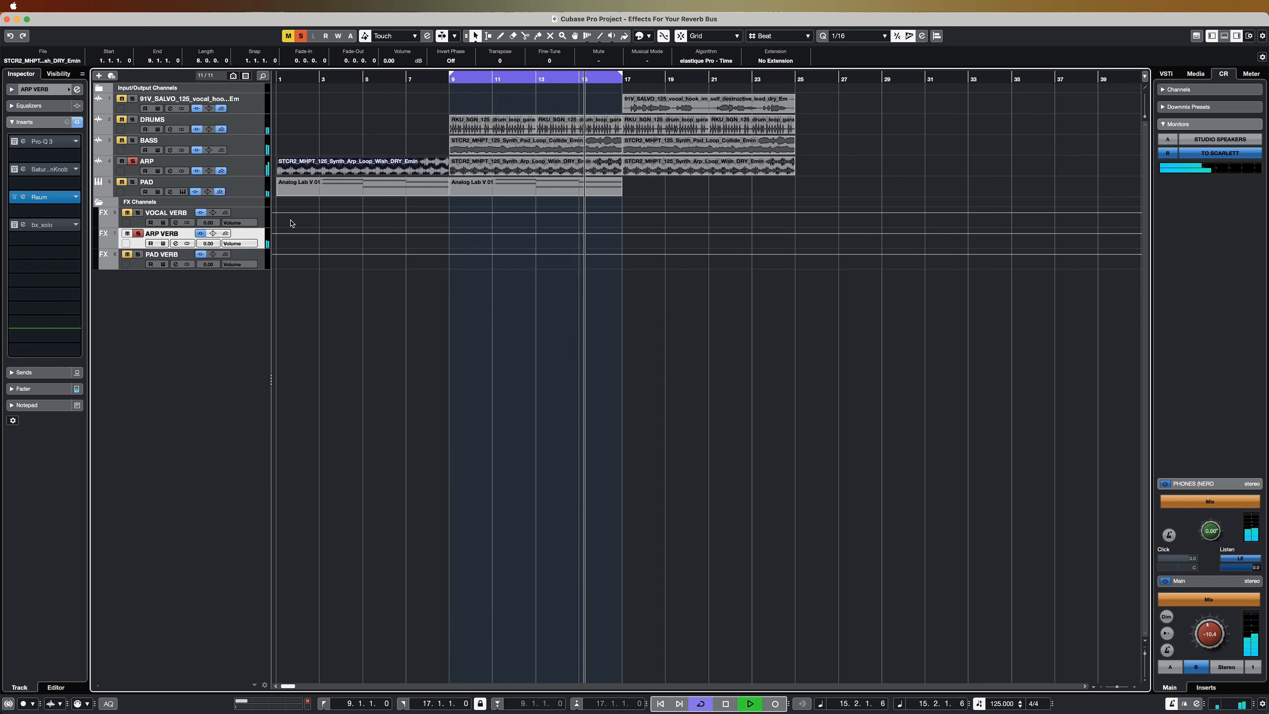
left_click(65, 197)
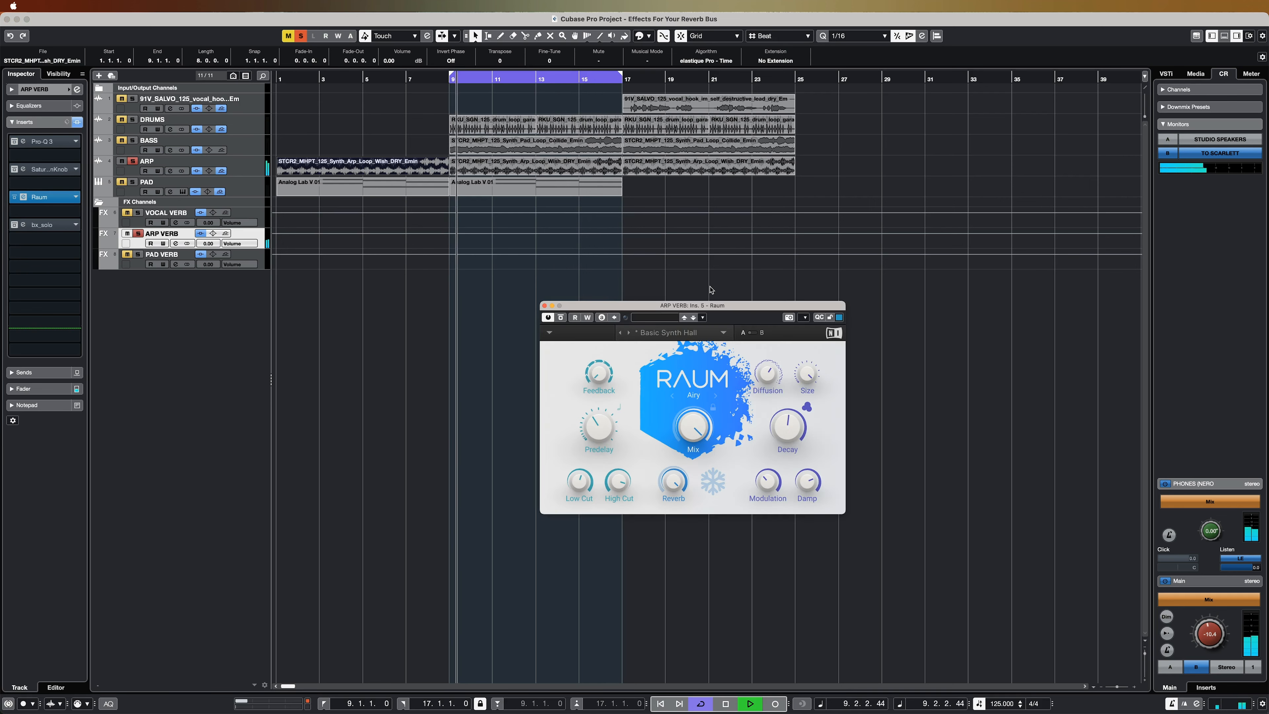
left_click_drag(715, 305, 752, 299)
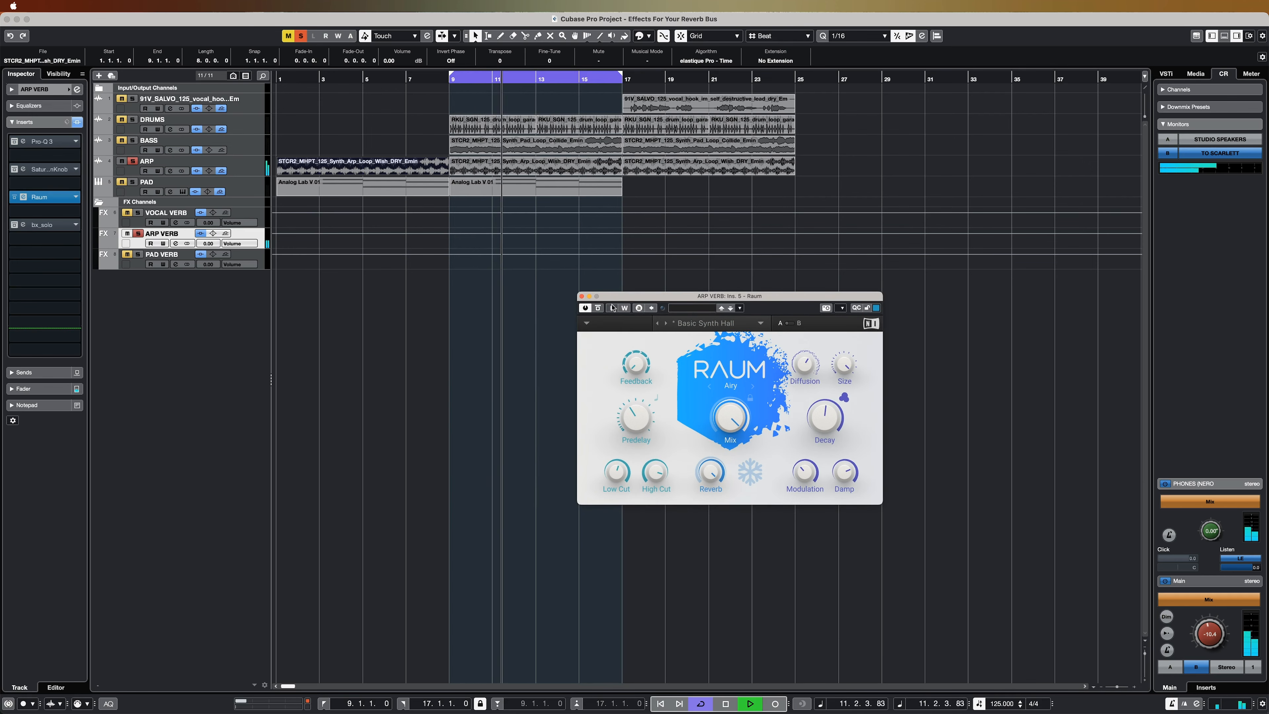
left_click(581, 297)
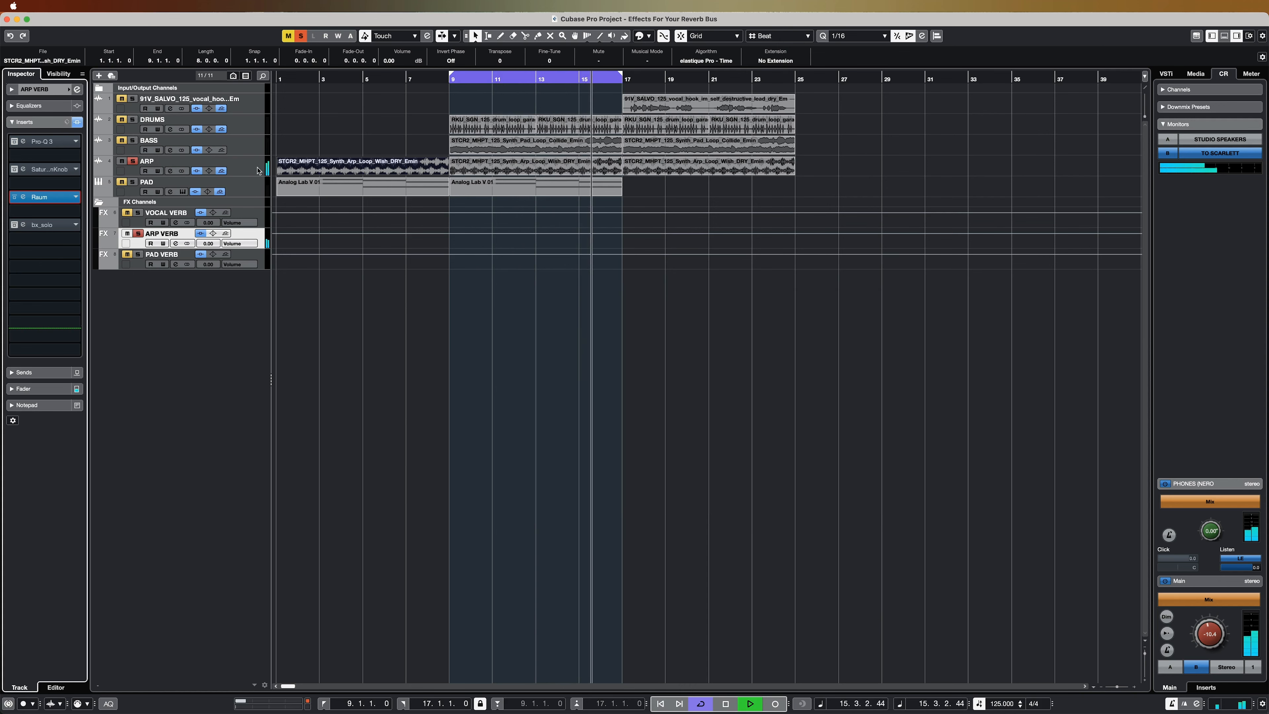
Enable Pro-Q 3 on ARP VERB and inspect its low and high shelf cuts.
left_click(39, 142)
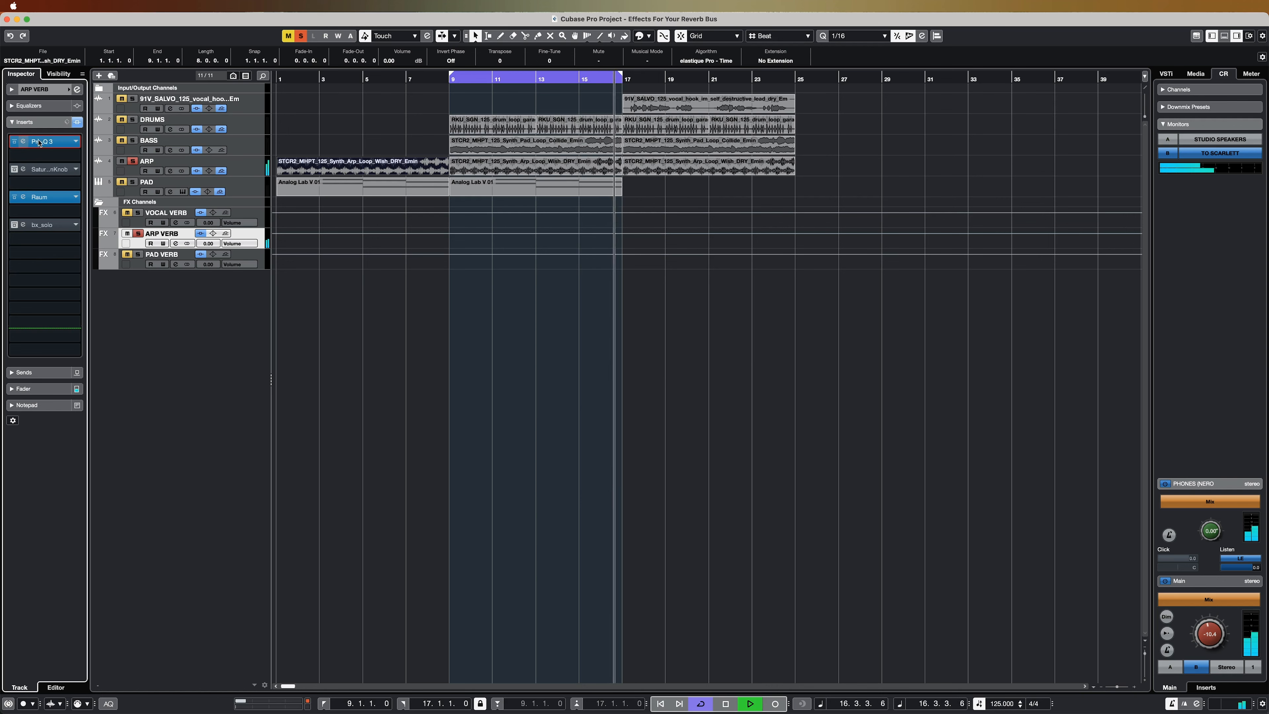
left_click(39, 142)
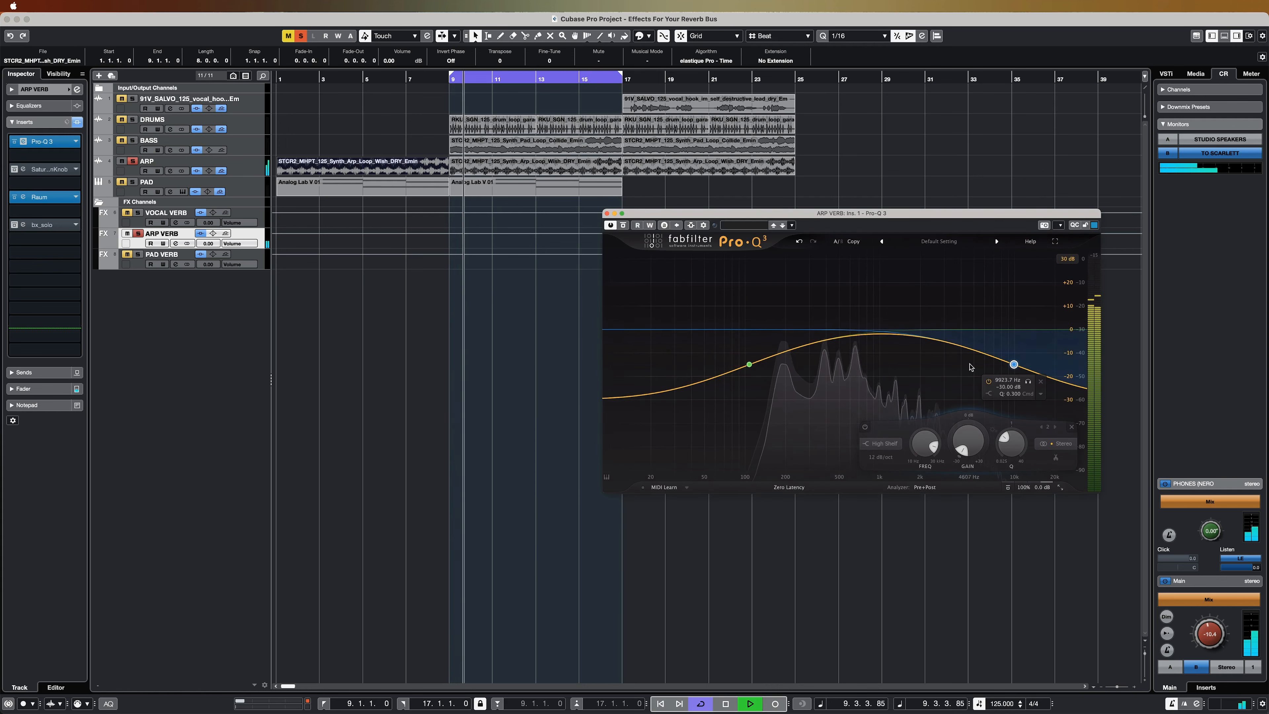
mouse_move(719, 381)
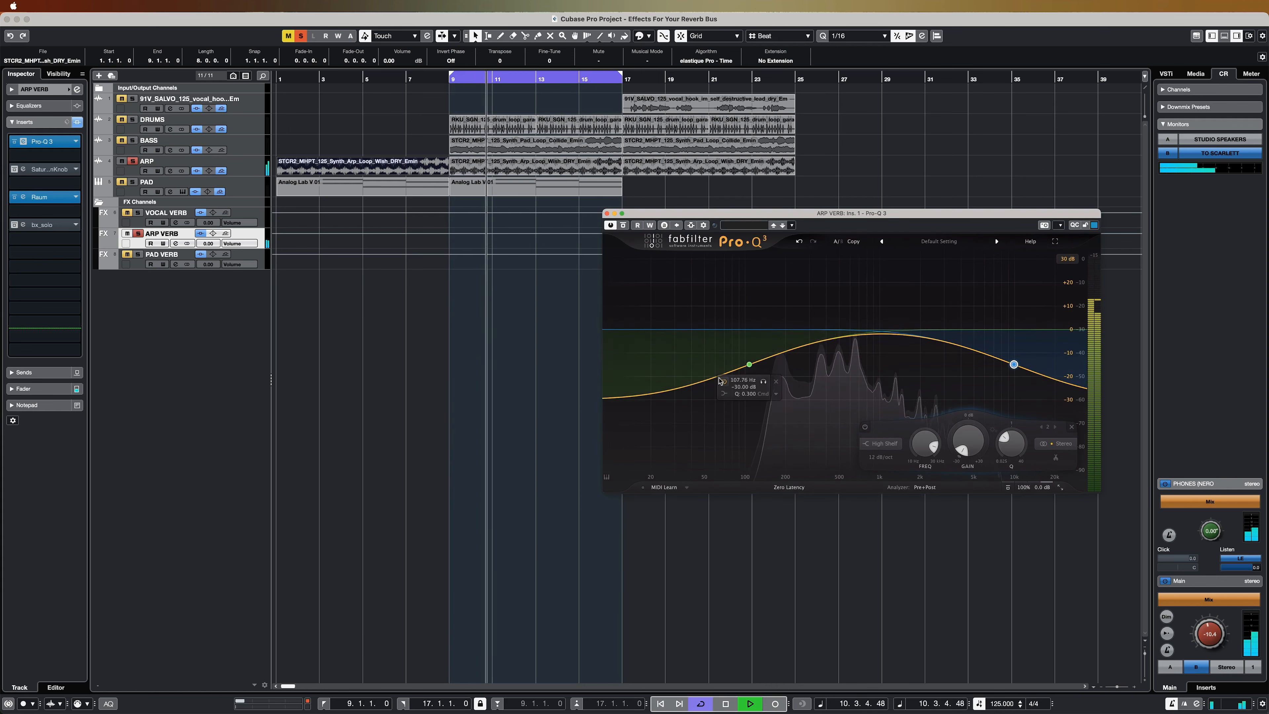
left_click(606, 213)
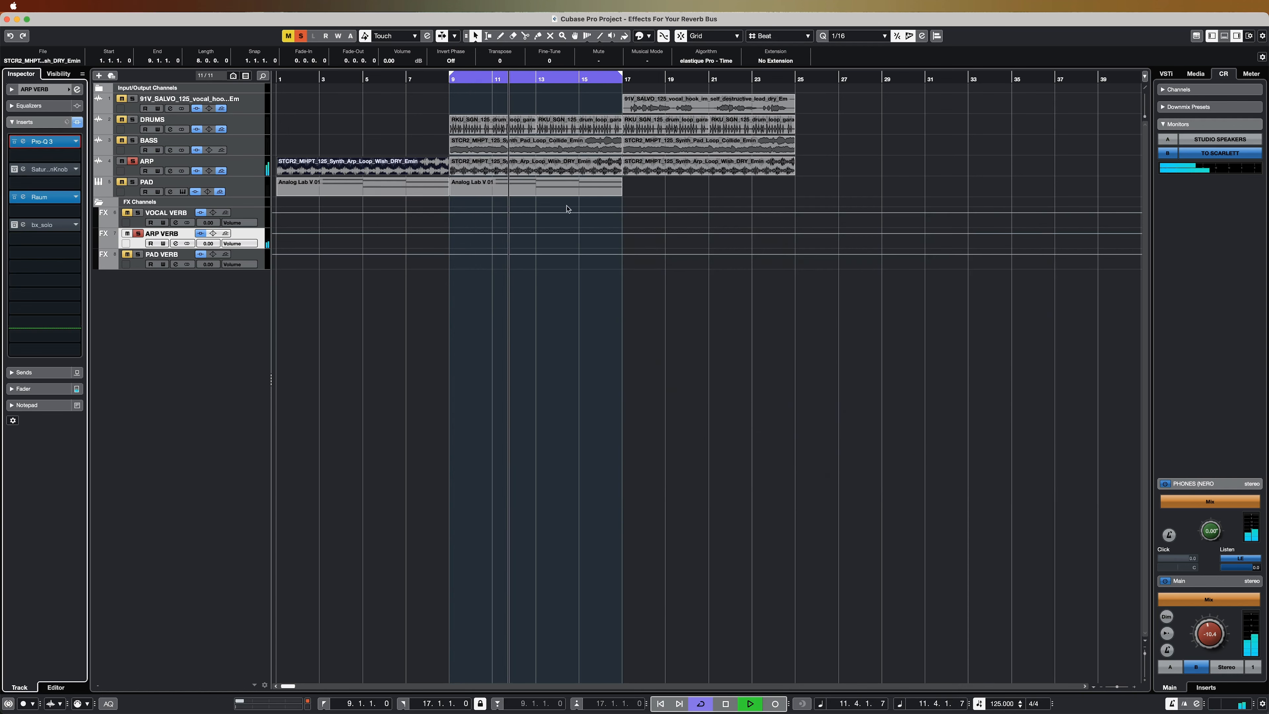
Clear all solos and compare the full mix with ARP VERB muted and unmuted.
left_click(299, 36)
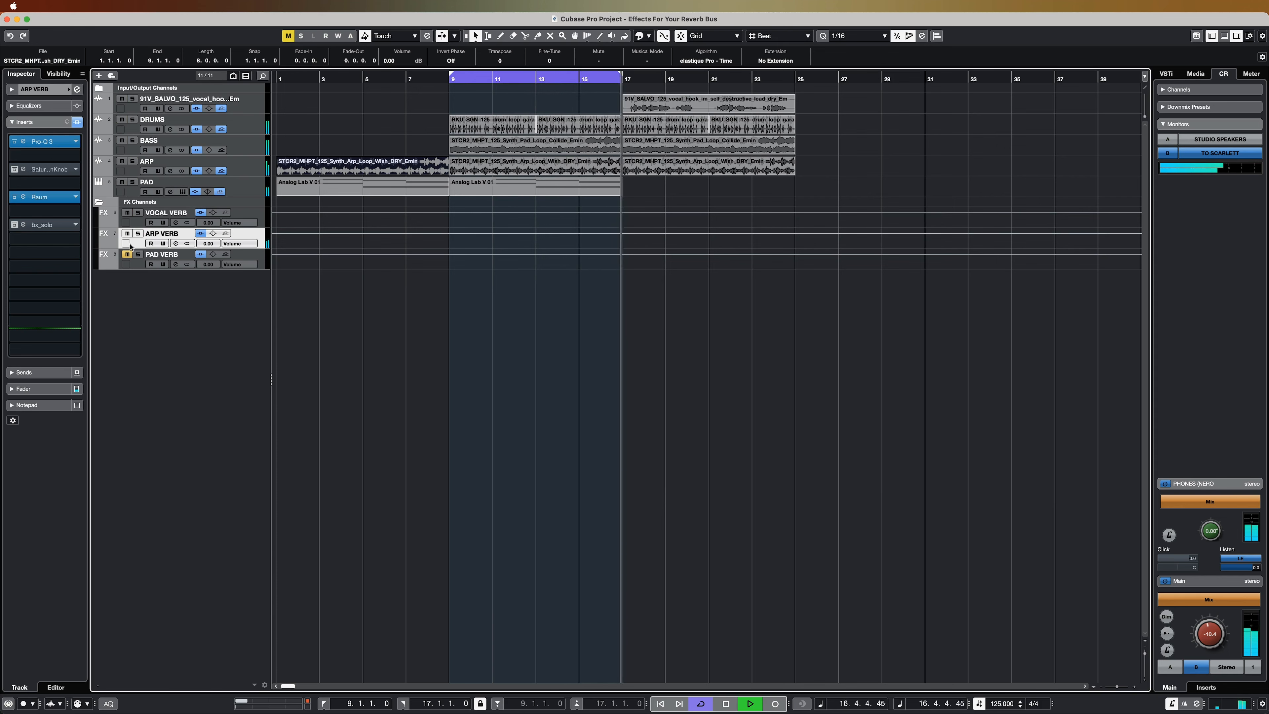
left_click(127, 233)
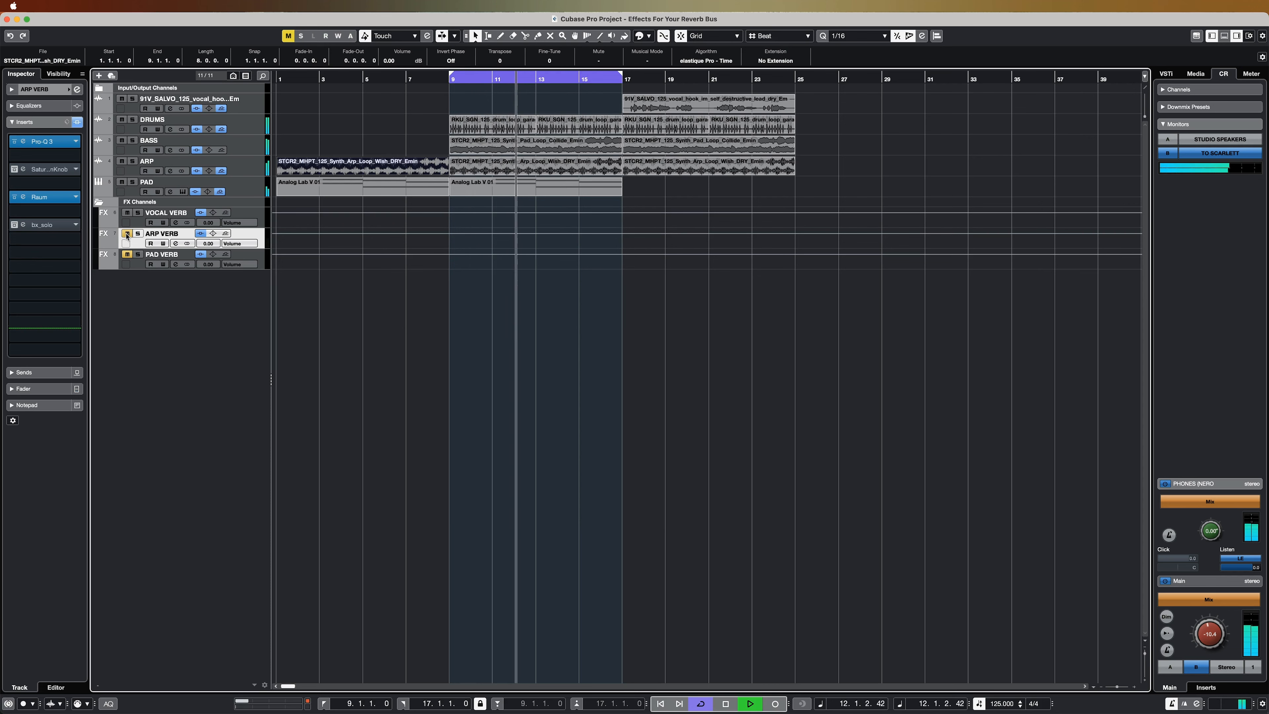
left_click(127, 233)
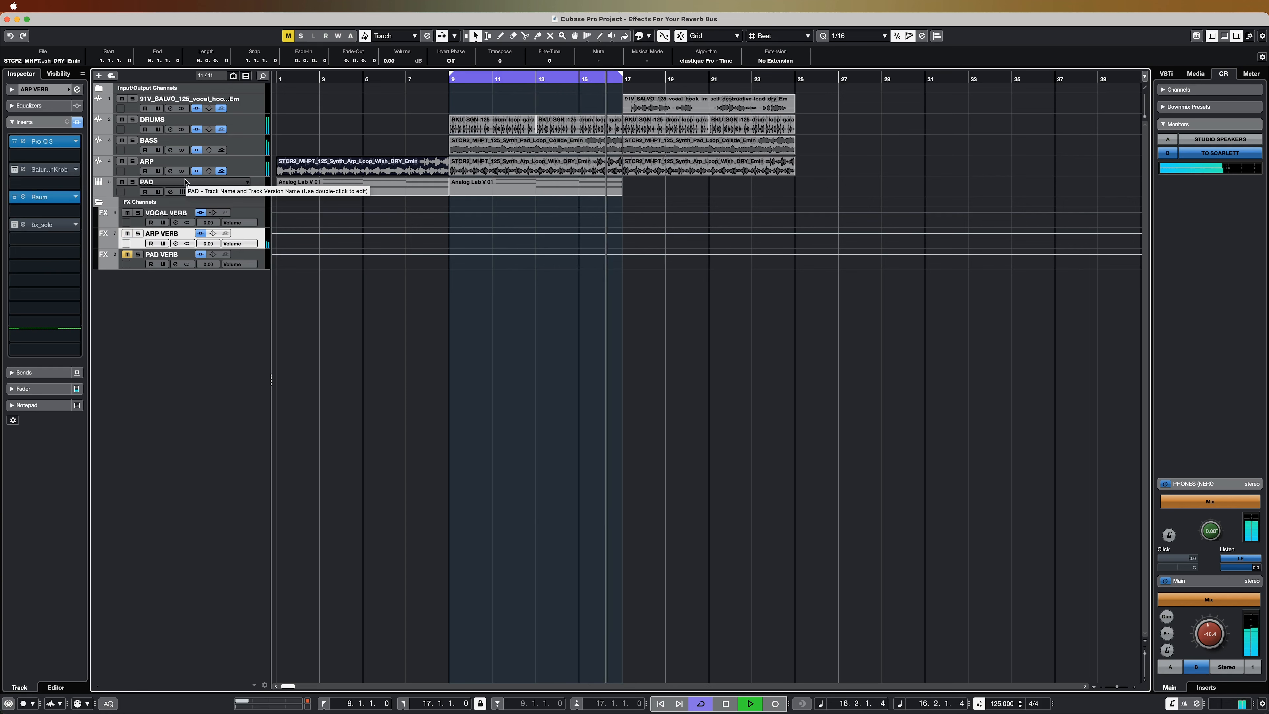
Activate Saturation Knob before Raum on ARP VERB and try its saturation amount from bar 9 with ARP and ARP VERB soloed.
key("space")
left_click(23, 169)
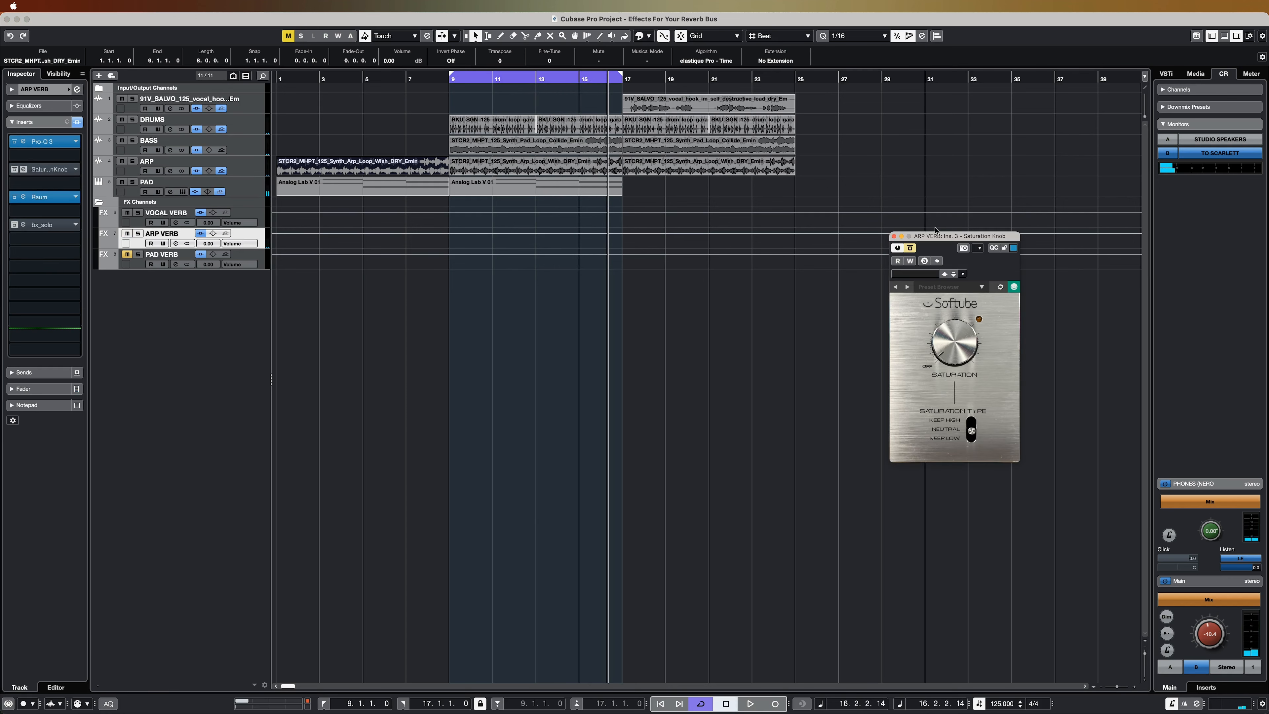
left_click_drag(947, 244, 655, 276)
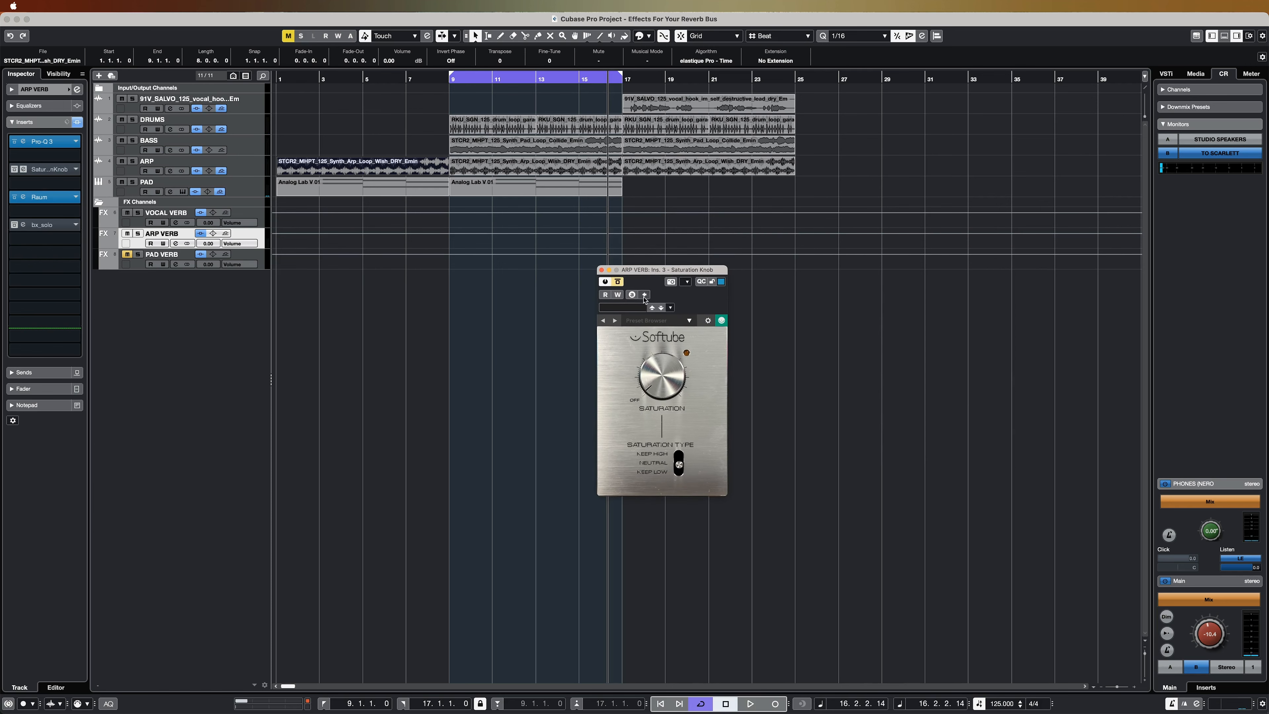
left_click_drag(700, 270, 672, 260)
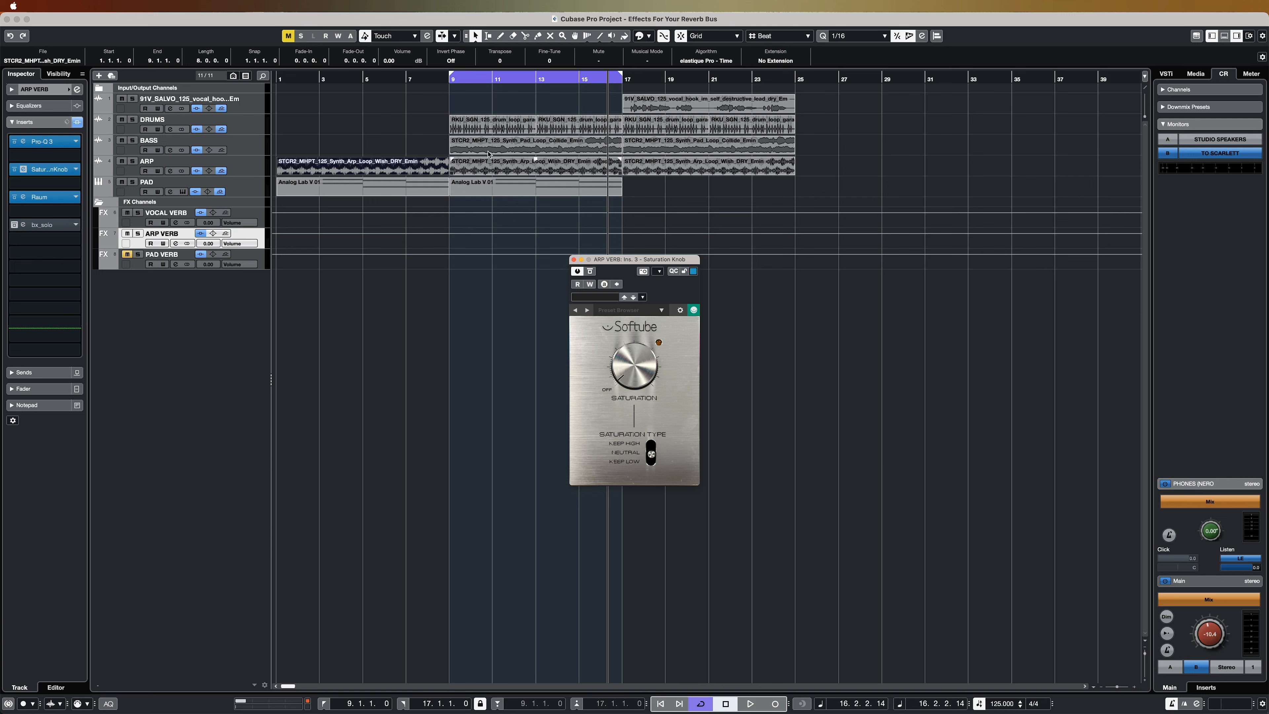
left_click(450, 81)
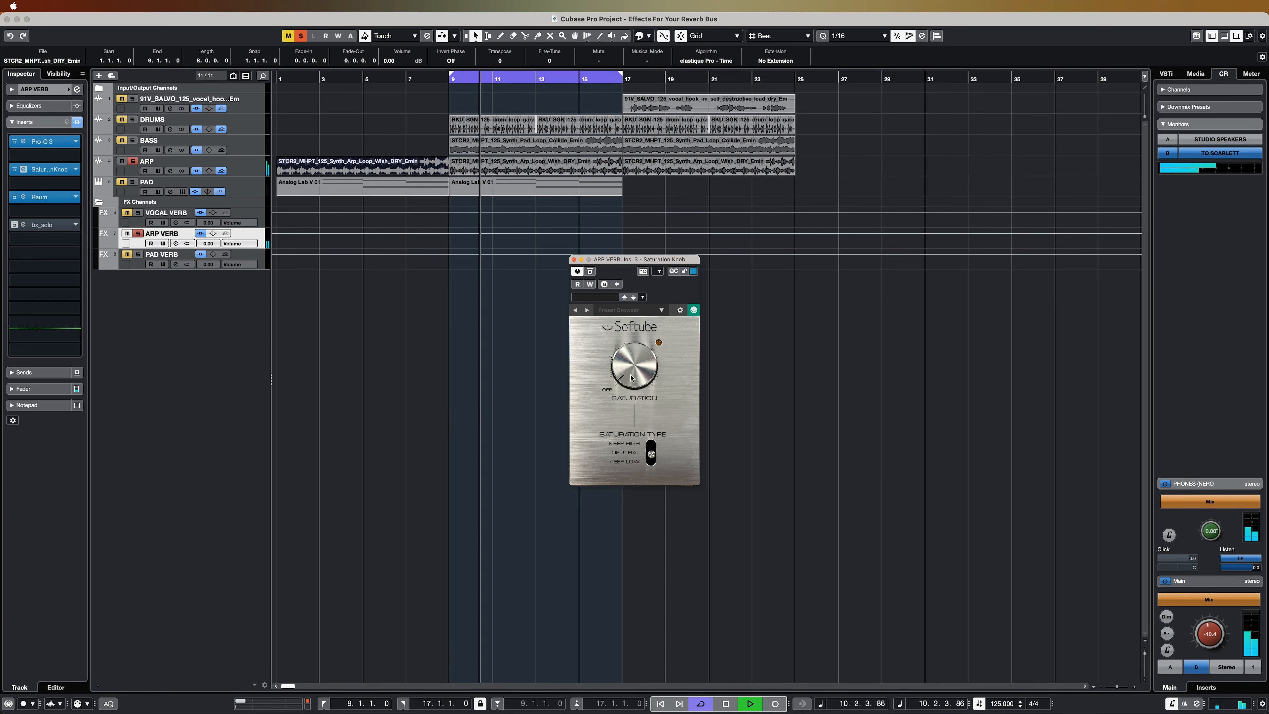
left_click(632, 368)
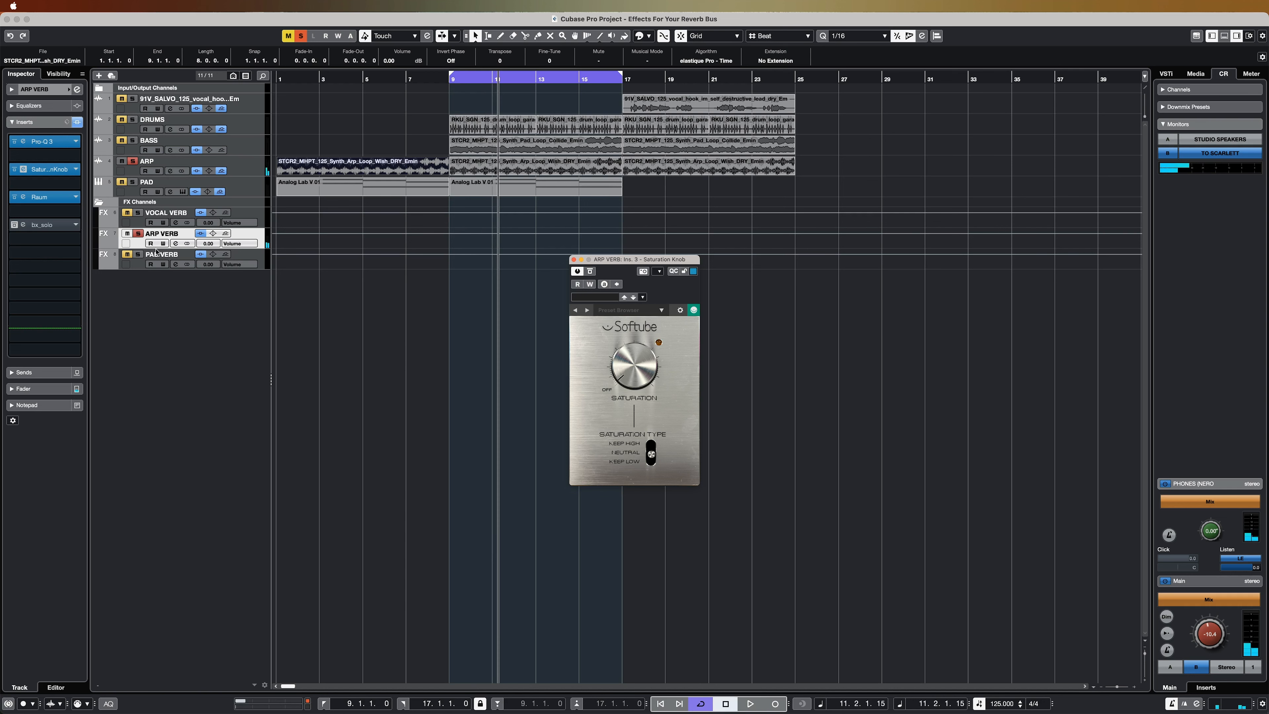
Move bx_solo to a lower insert slot and place Saturation Knob after Raum, trying its saturation amount there.
left_click_drag(55, 226, 56, 274)
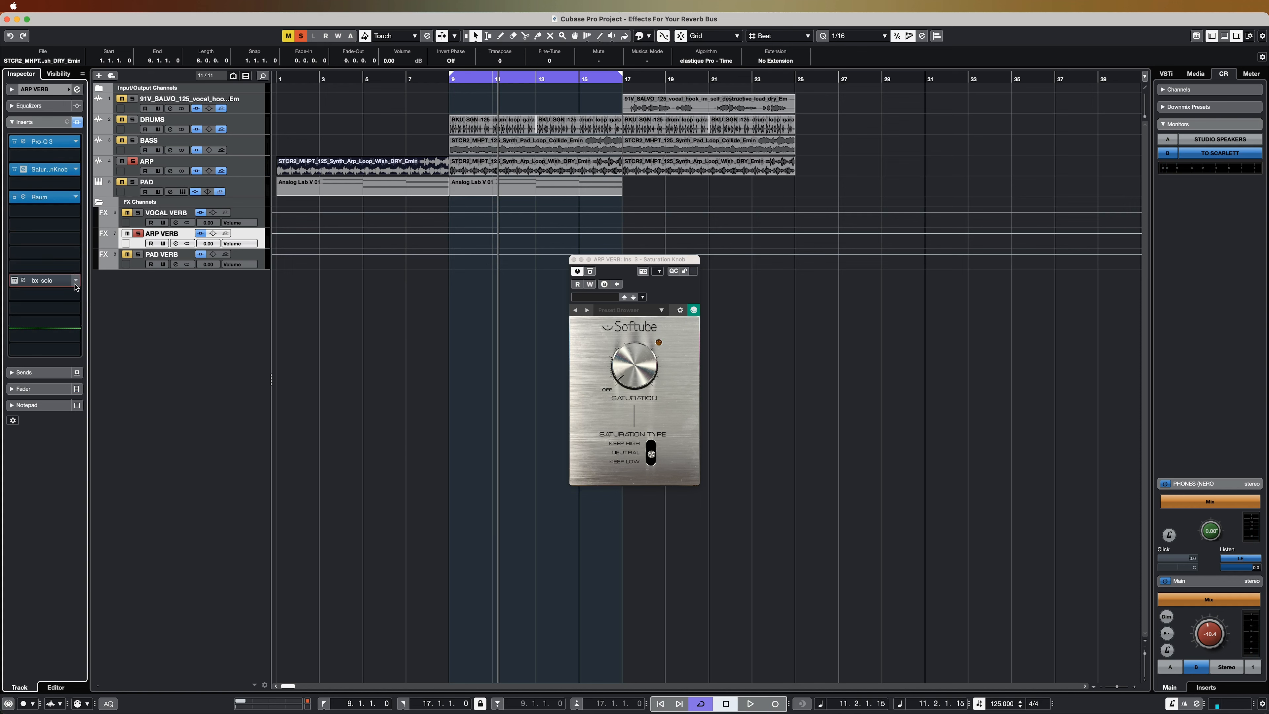
left_click_drag(76, 287, 55, 225)
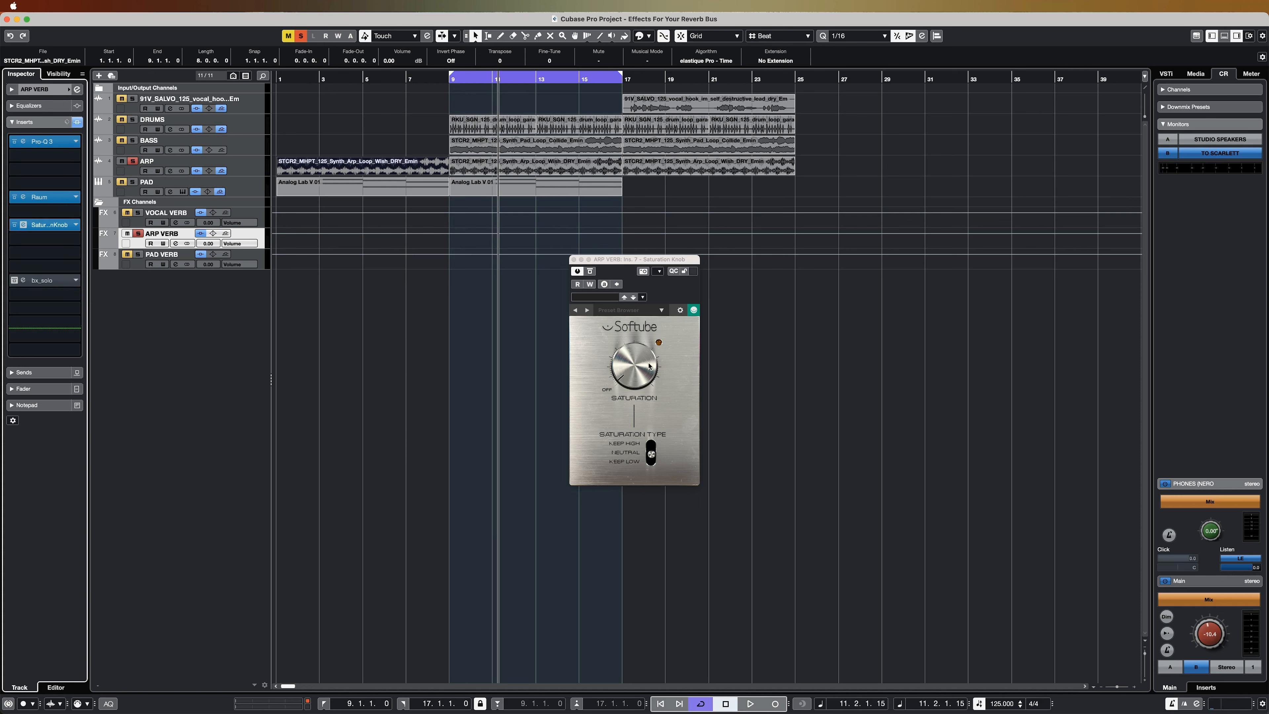
left_click(648, 366)
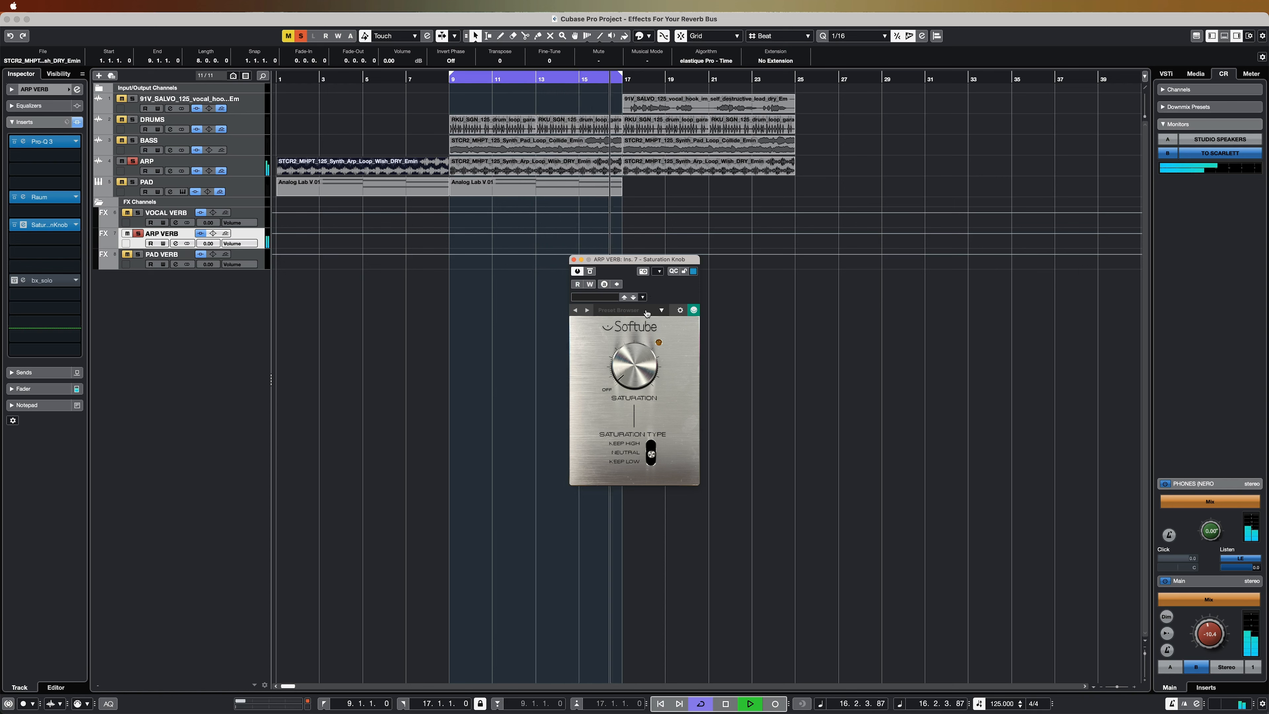
Return Saturation Knob to the slot between Pro-Q 3 and Raum and try its saturation amount again.
left_click(67, 227)
left_click_drag(66, 227, 65, 170)
left_click(646, 356)
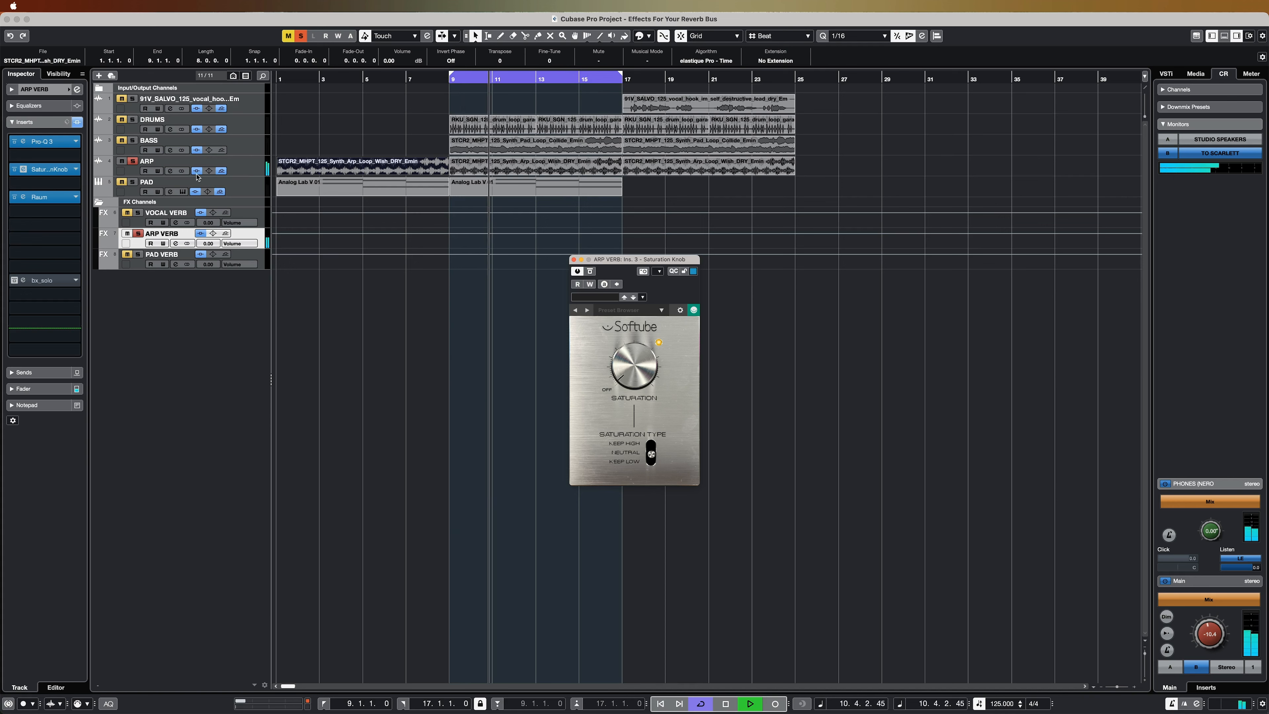
Clear all solos and compare Saturation Knob bypassed and active in the full mix, trying different saturation amounts.
left_click(301, 36)
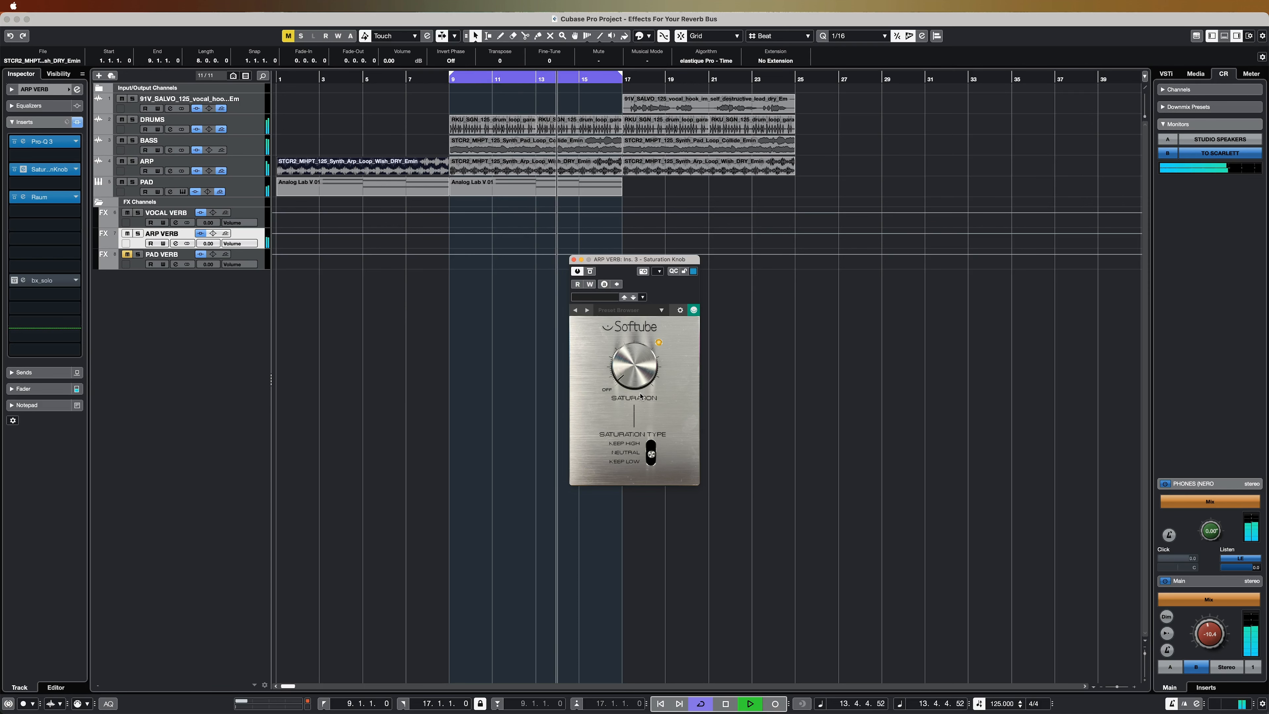
left_click(640, 407)
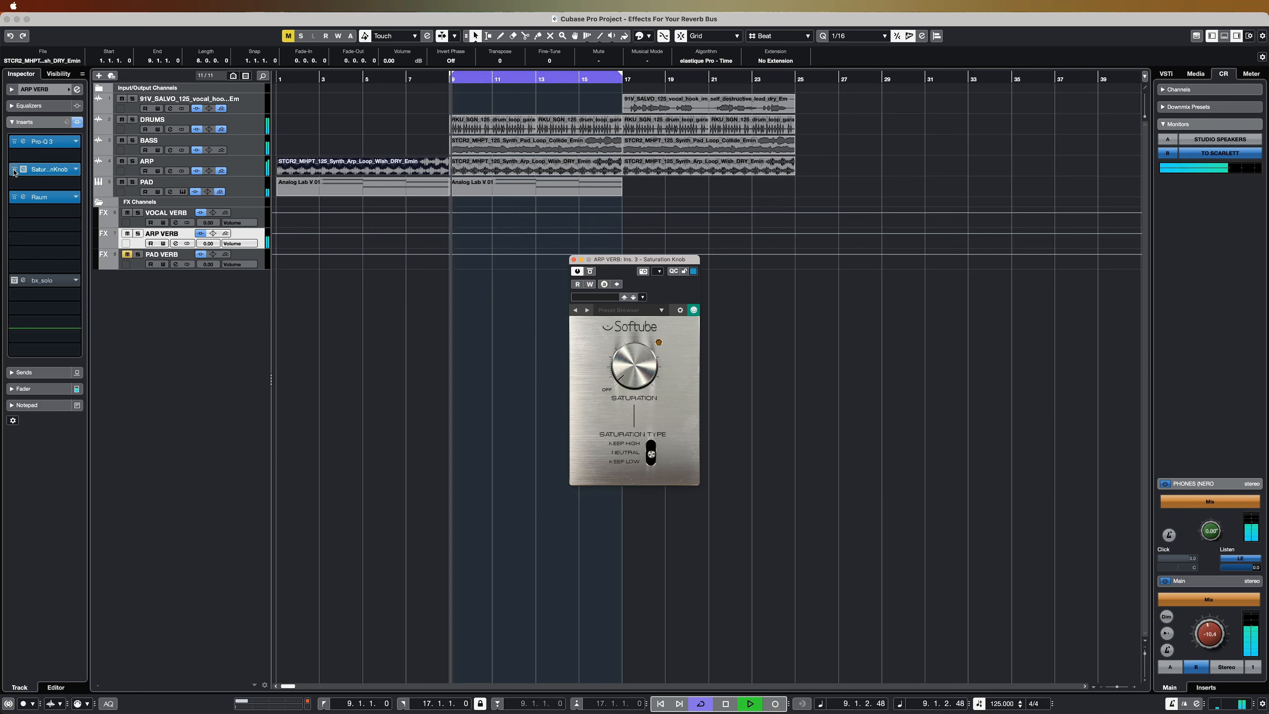
left_click(15, 170)
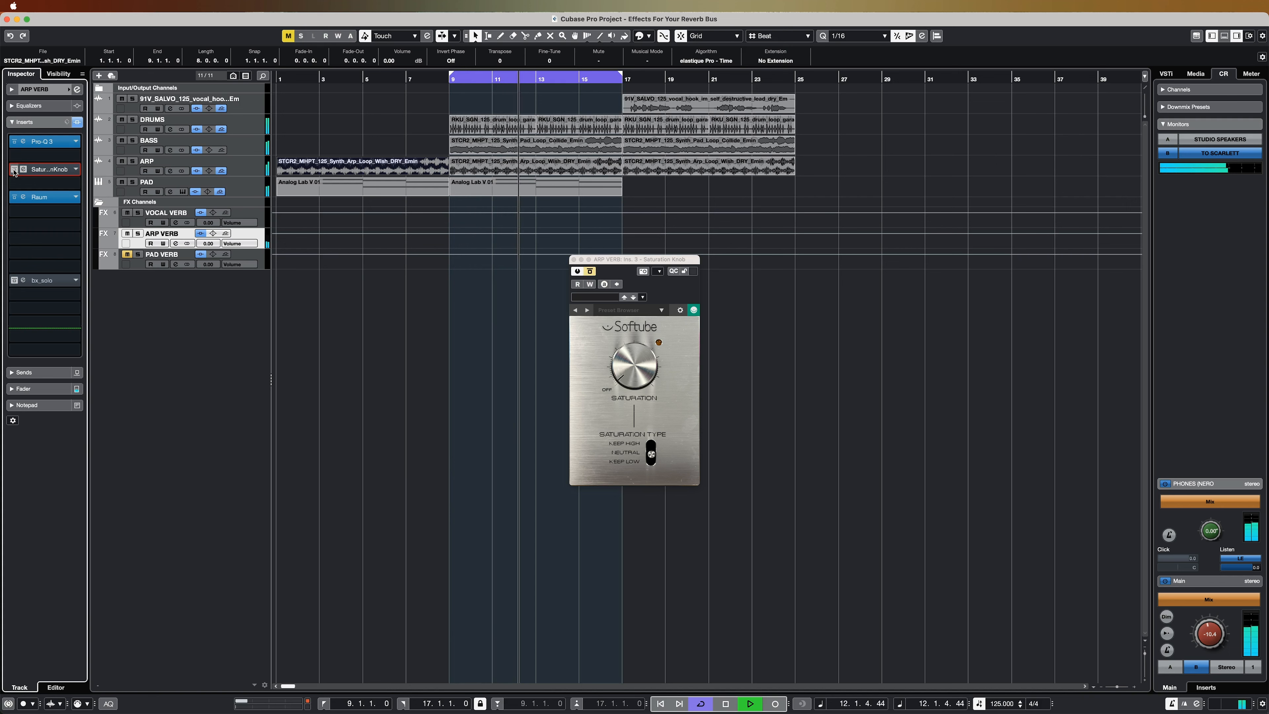
left_click(14, 171)
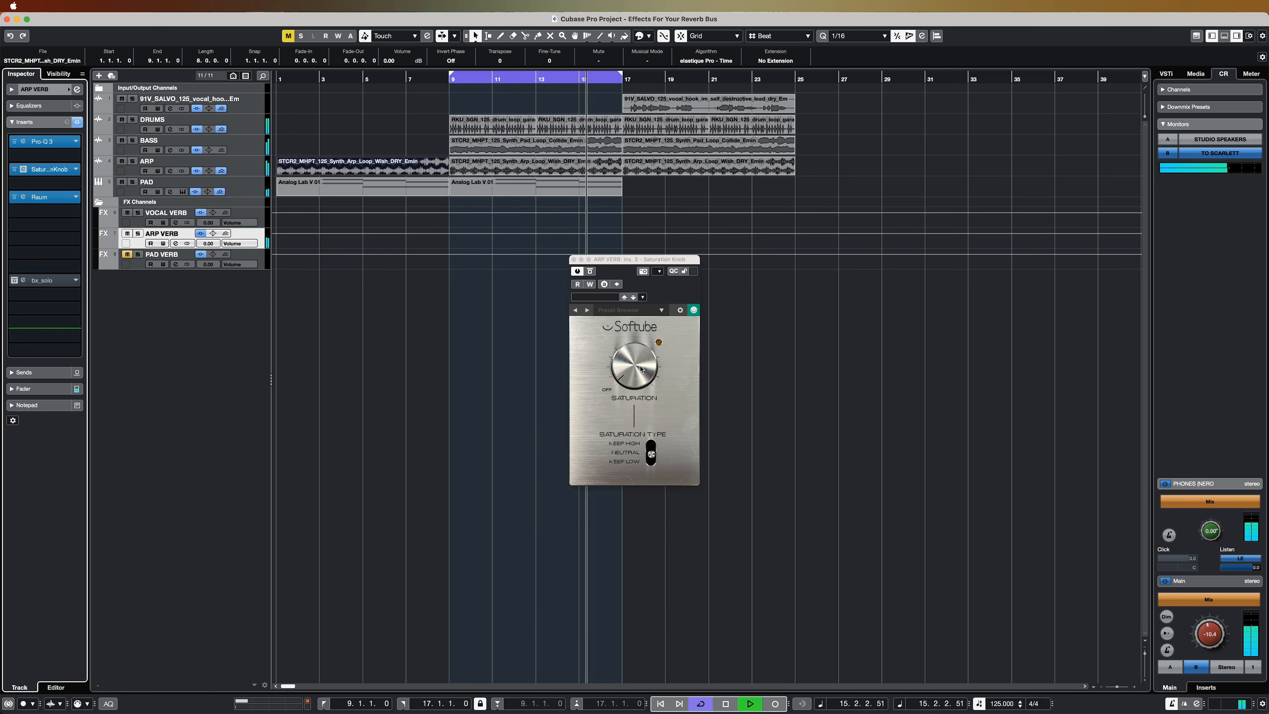
left_click(639, 367)
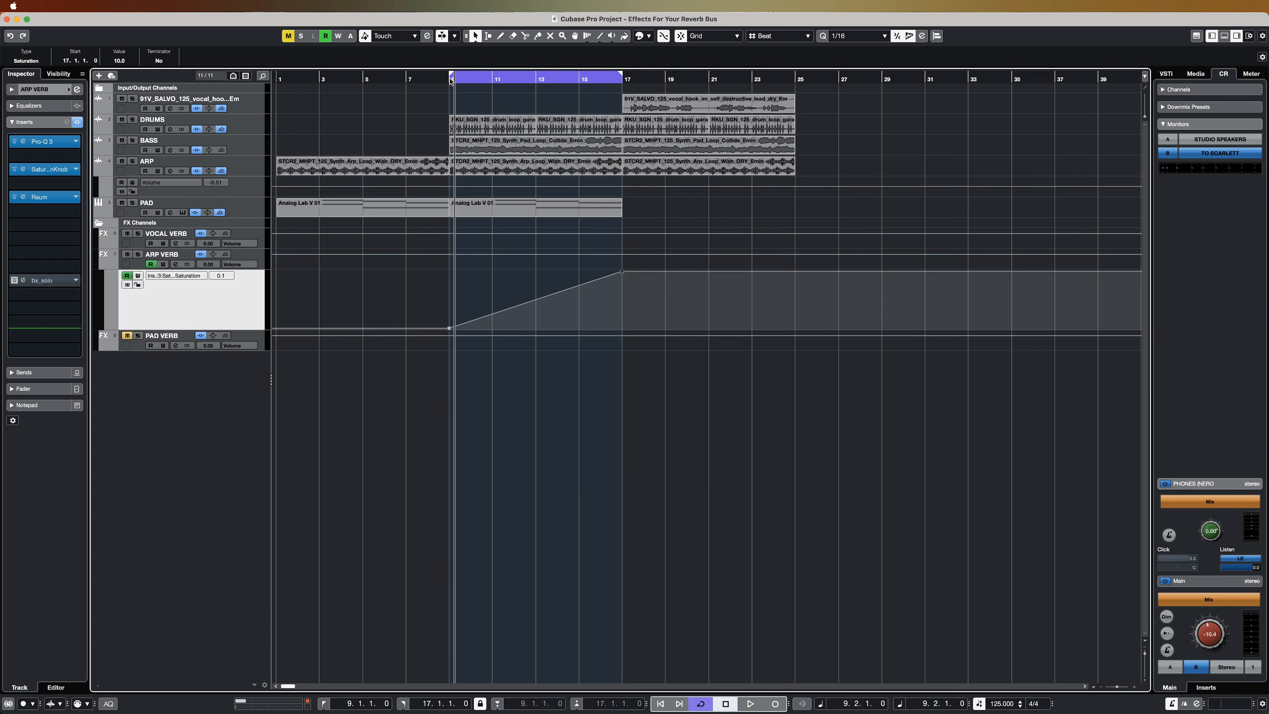
Play from bar 9 with the loop extended to bar 25, and drop the ARP VERB Saturation automation to OFF at bar 17.
left_click(451, 82)
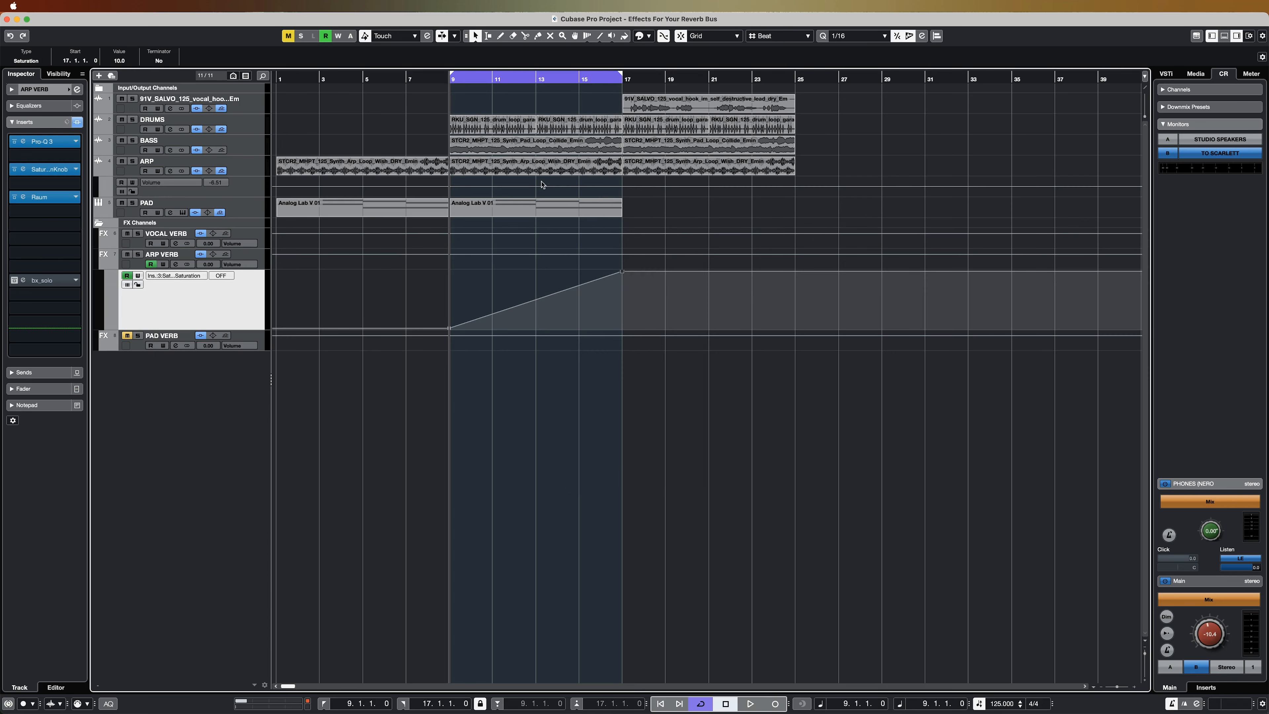
key("space")
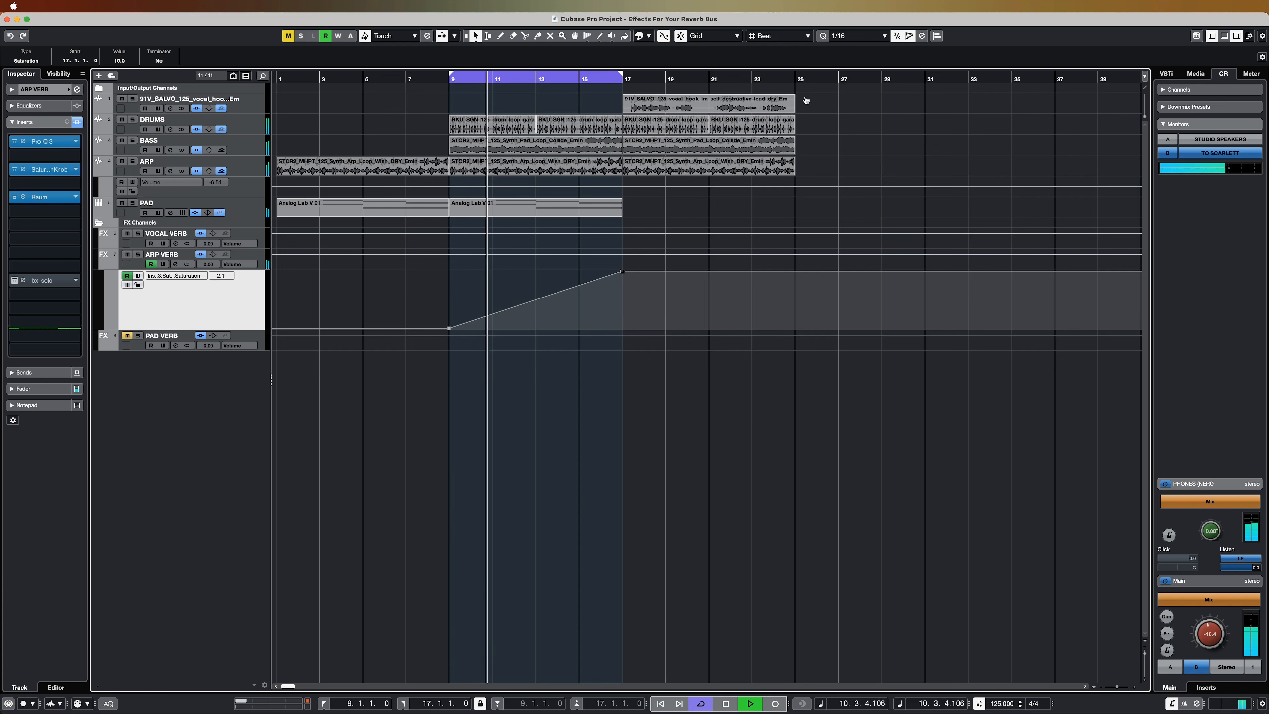
left_click(797, 79, "alt")
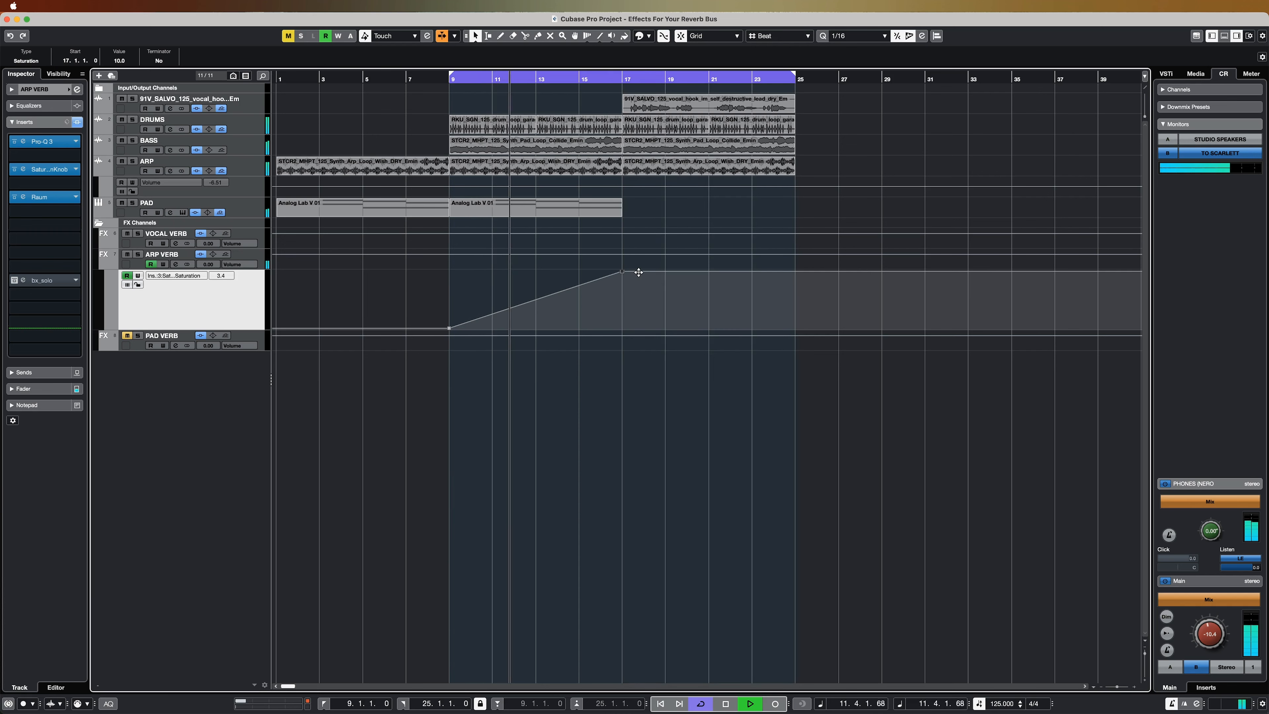
left_click_drag(638, 271, 610, 359)
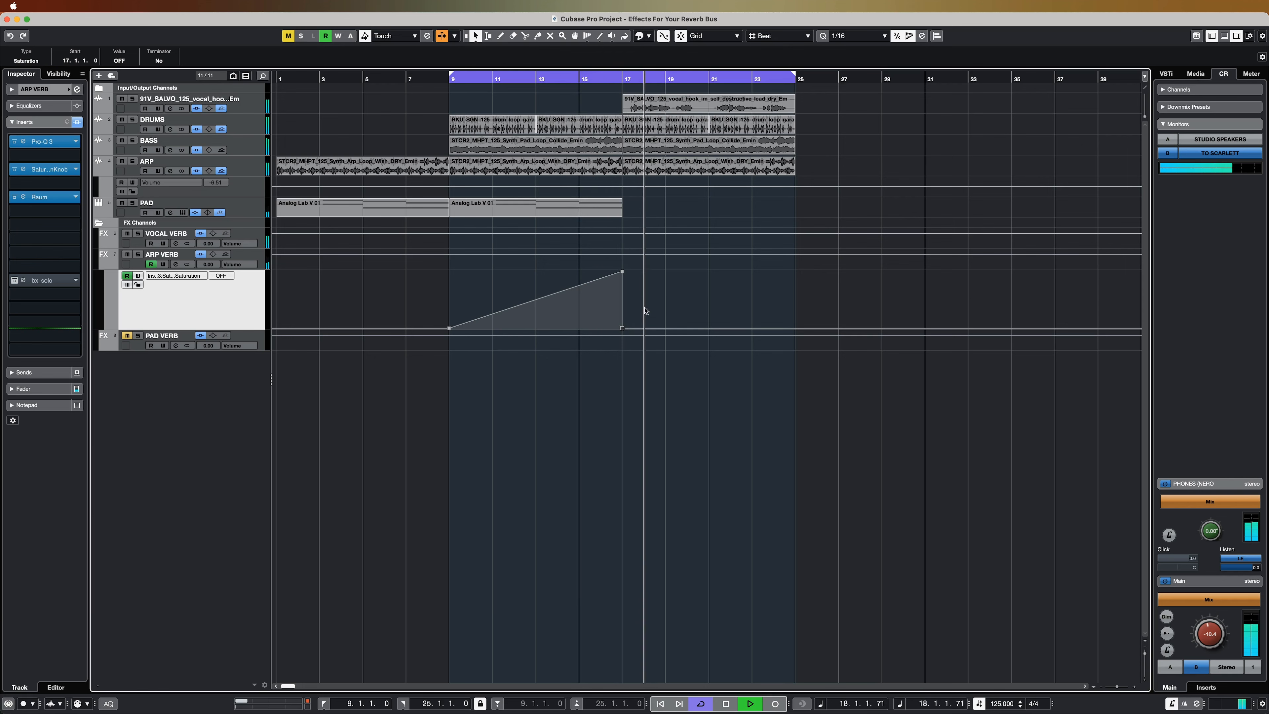
Stop playback, unmute PAD VERB, and play with the loop set over the first PAD clip, bars 1 to 9.
key("space")
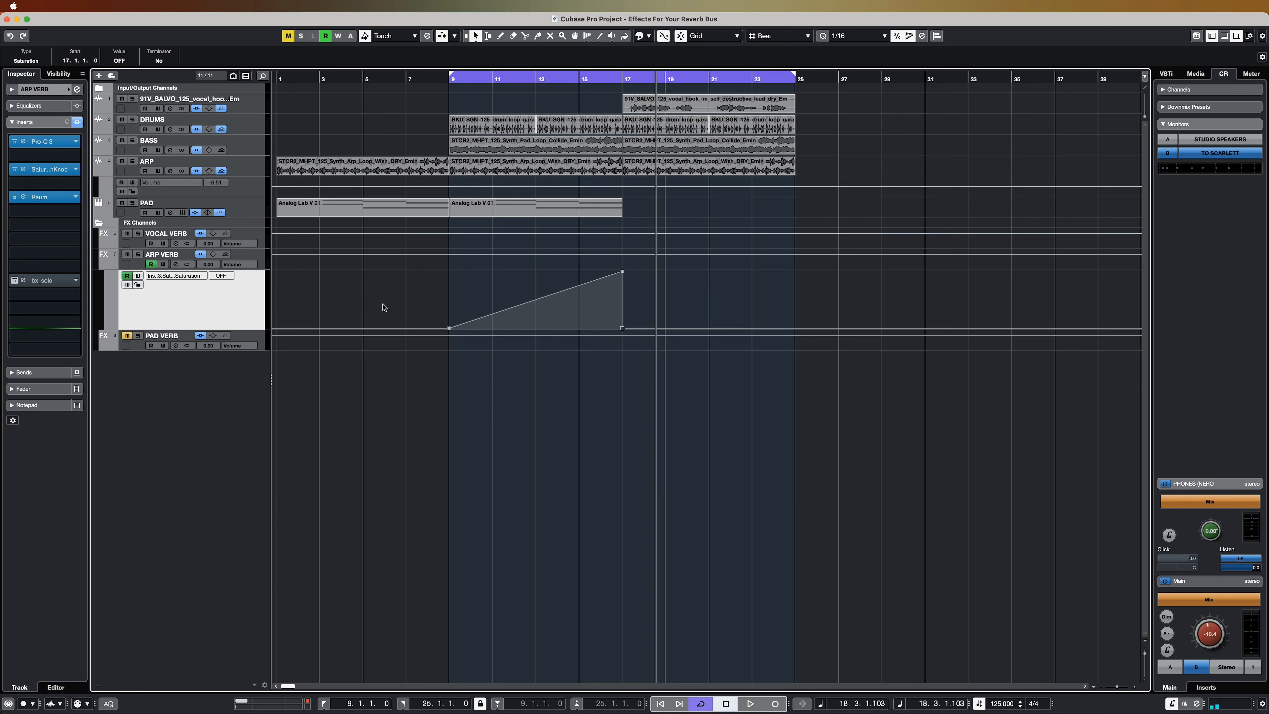
left_click(134, 342)
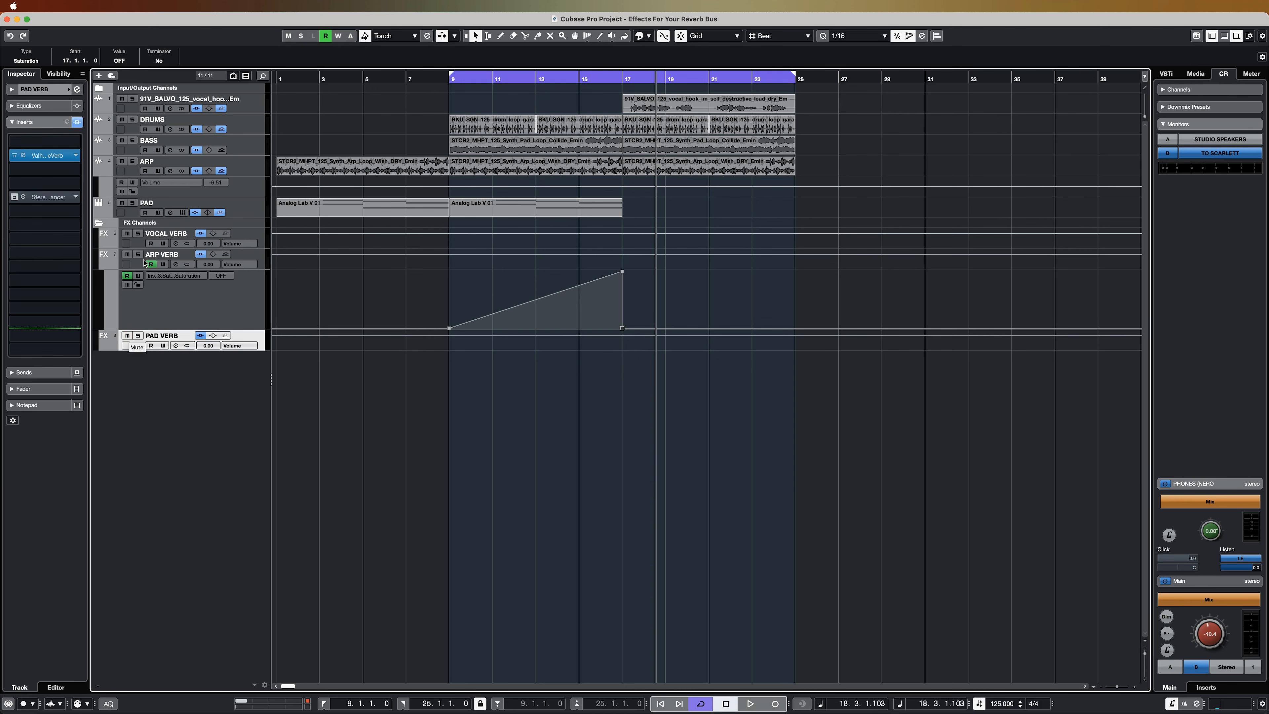
left_click(360, 207)
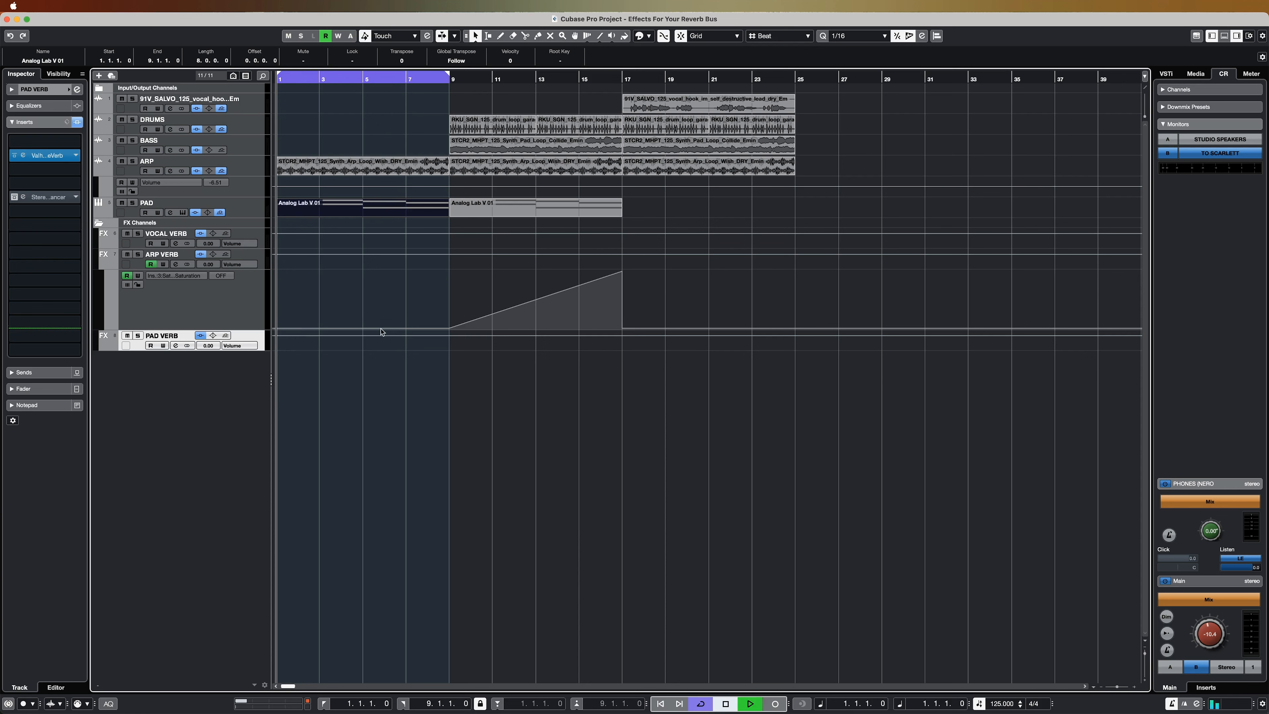
key("space")
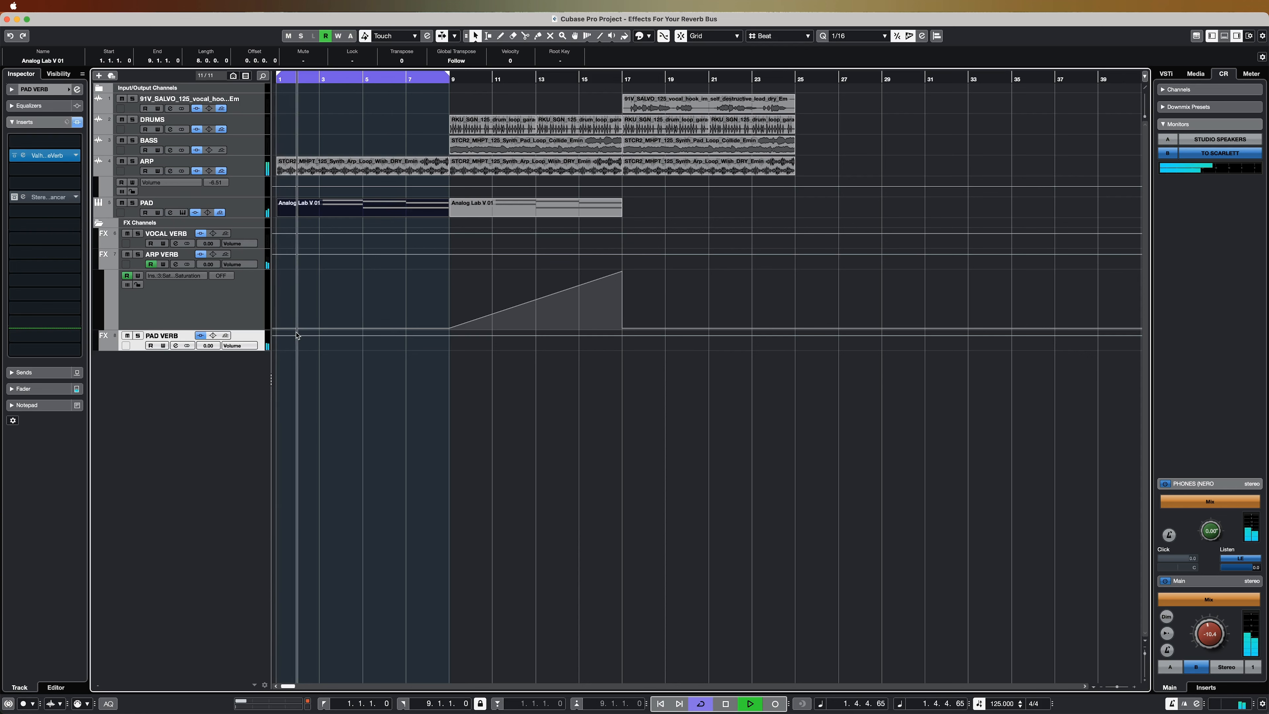
Listen to the soloed PAD with PAD VERB muted and examine the Kickstart 2 settings on its inserts.
left_click(127, 335)
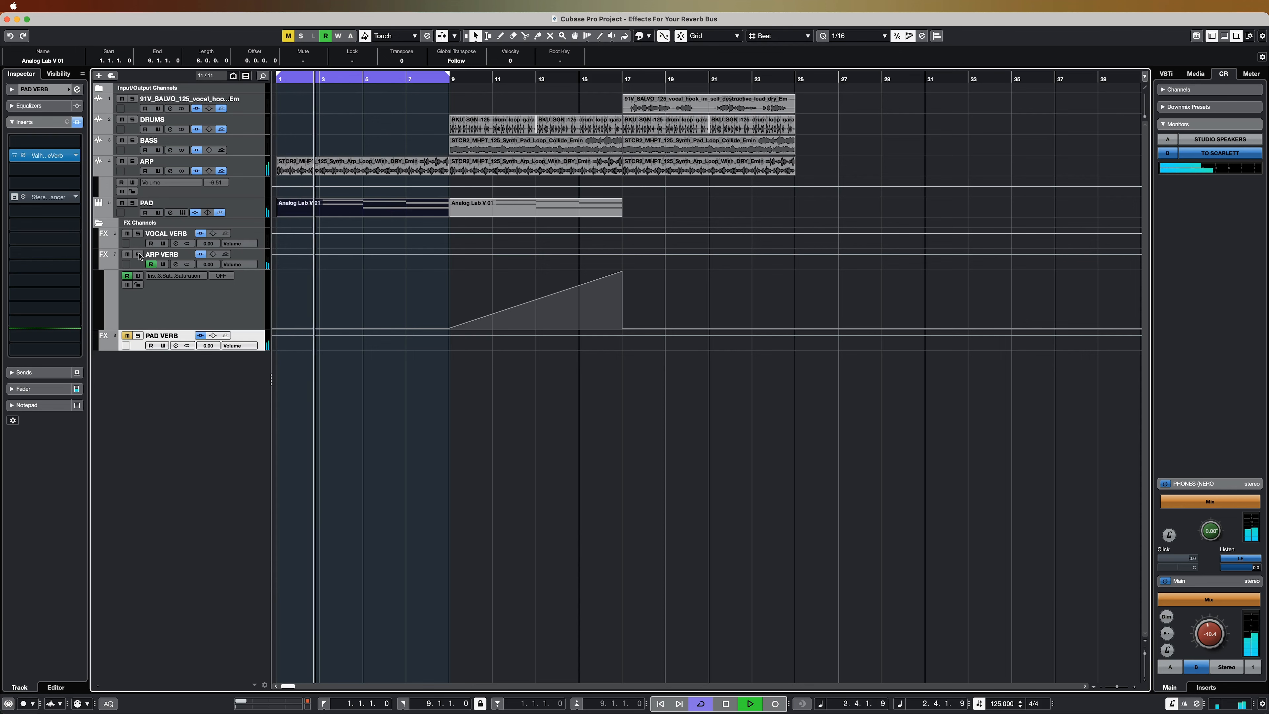
left_click(133, 203)
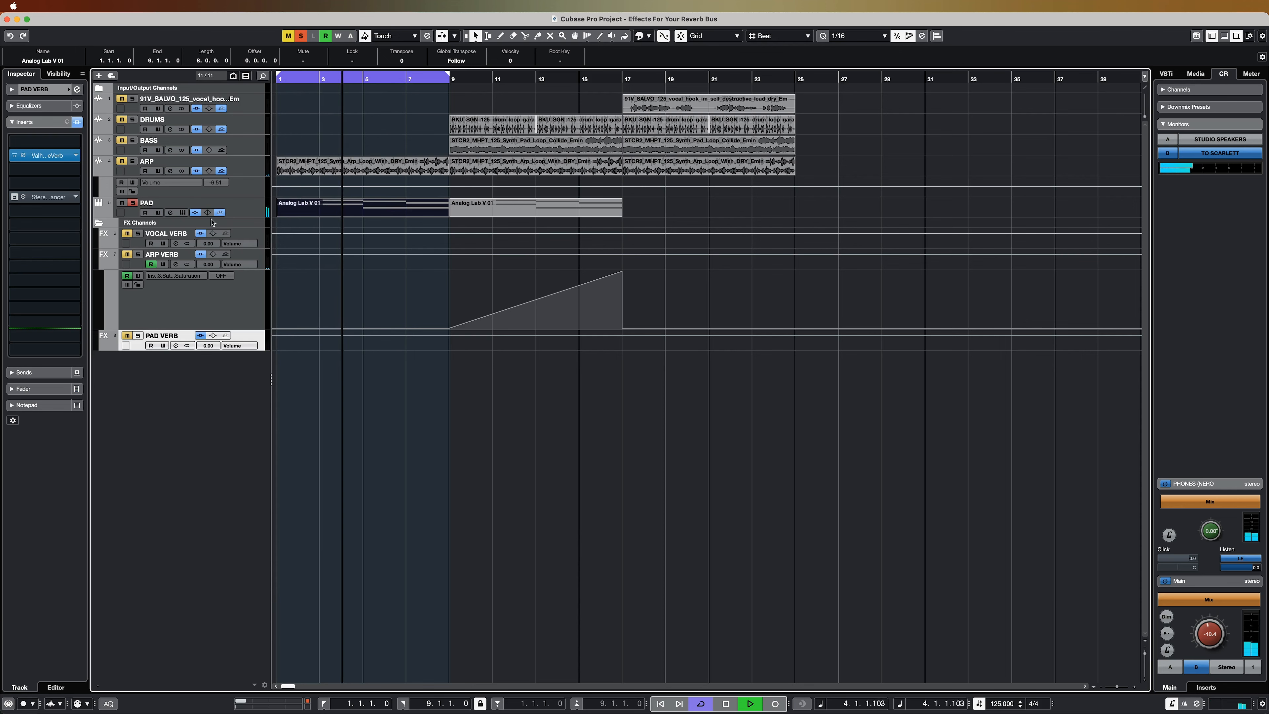
left_click(209, 208)
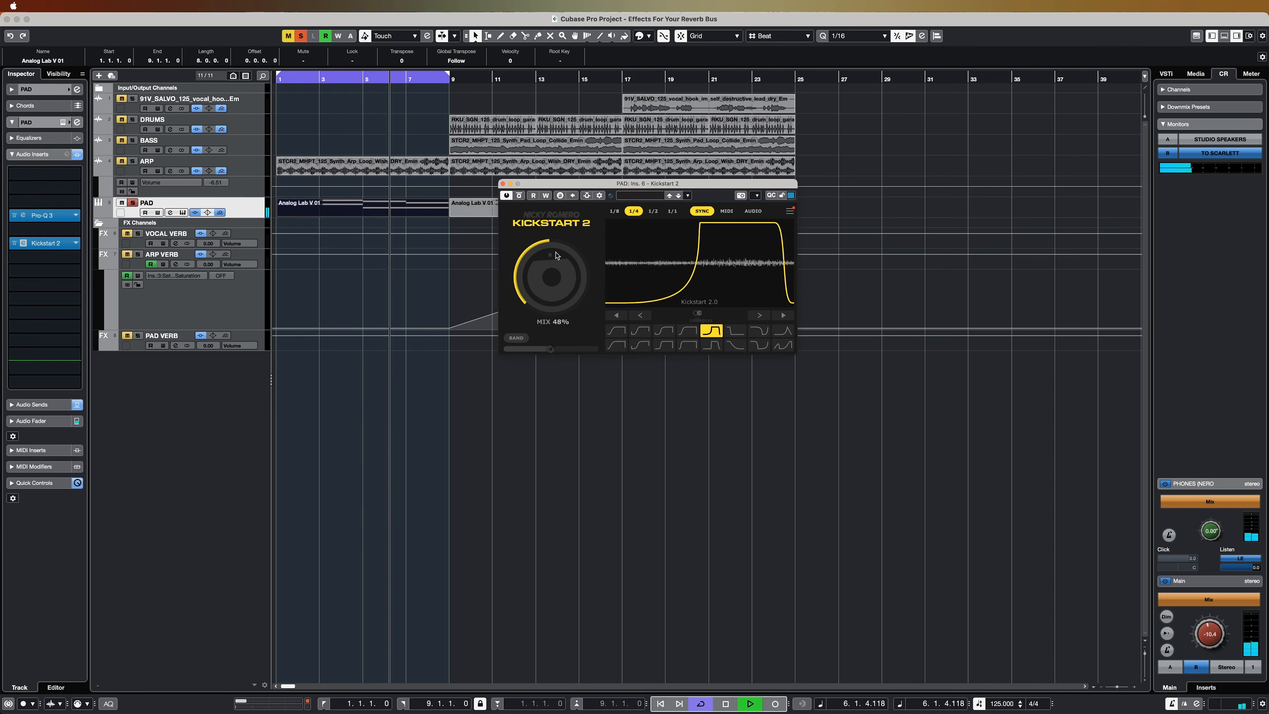
left_click(503, 184)
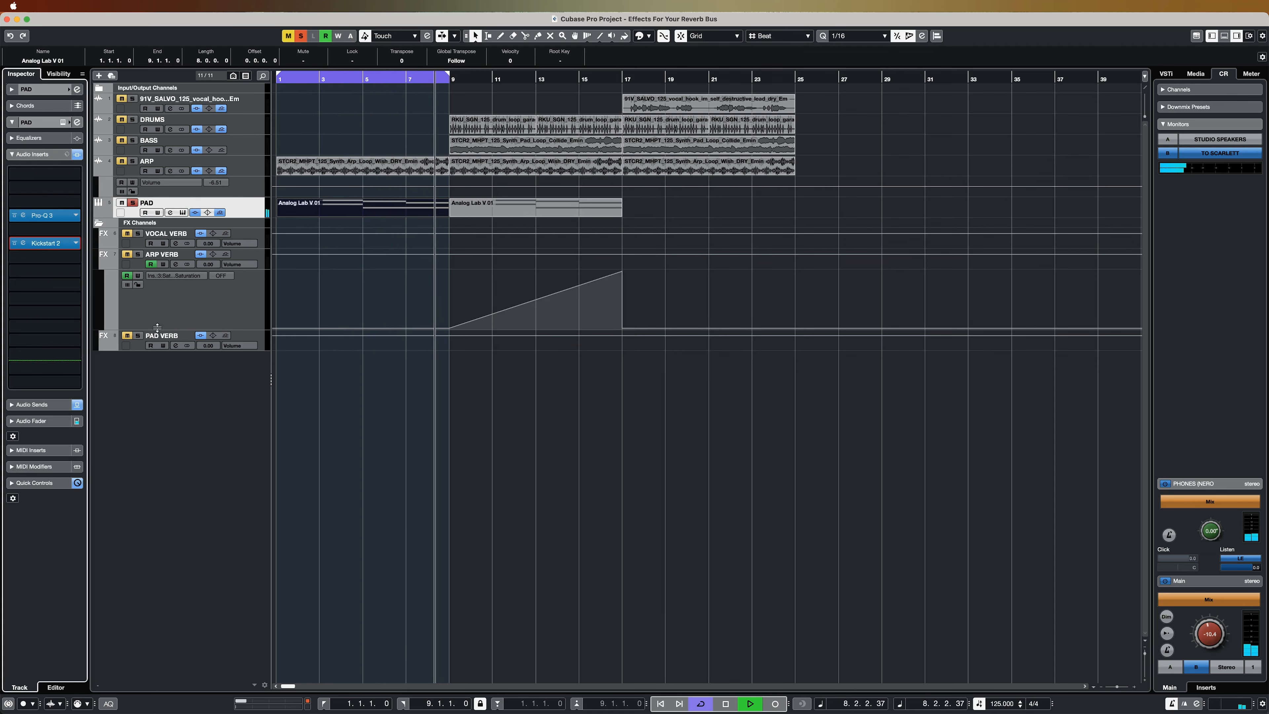
Compare the soloed PAD with and without PAD VERB, and examine the ValhallaVintageVerb settings on the reverb bus.
left_click(129, 347)
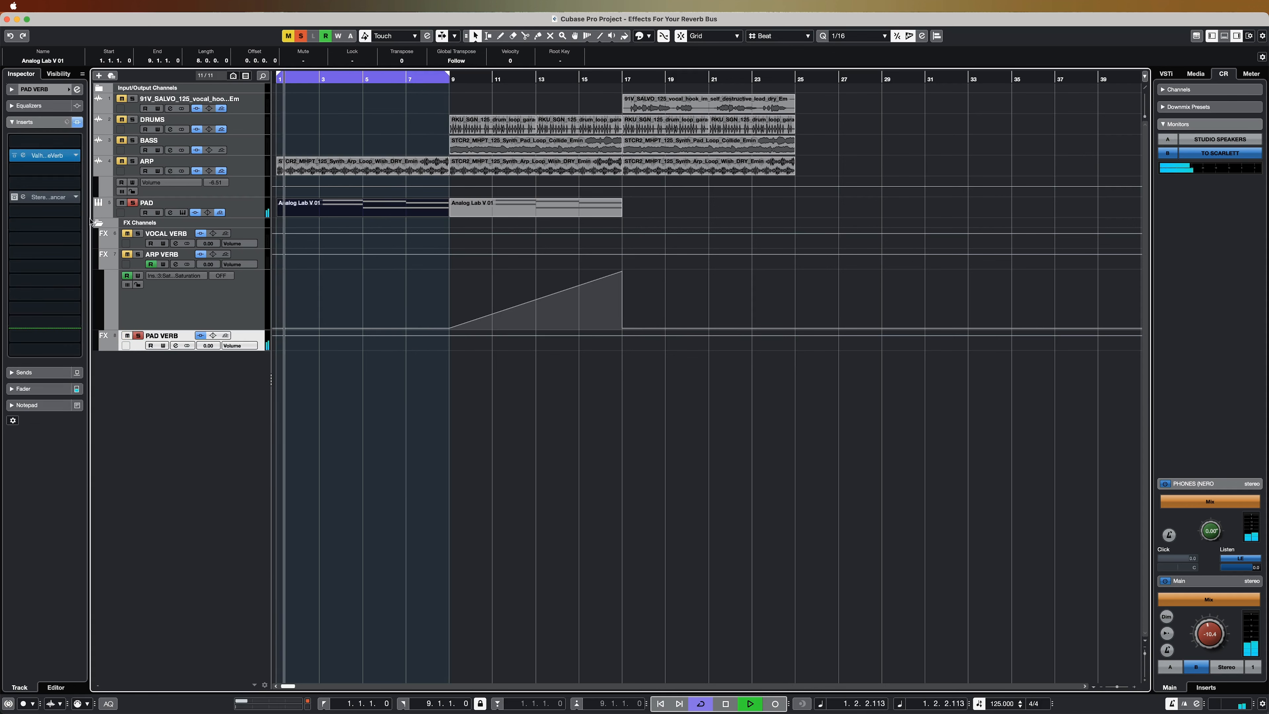
left_click(138, 336)
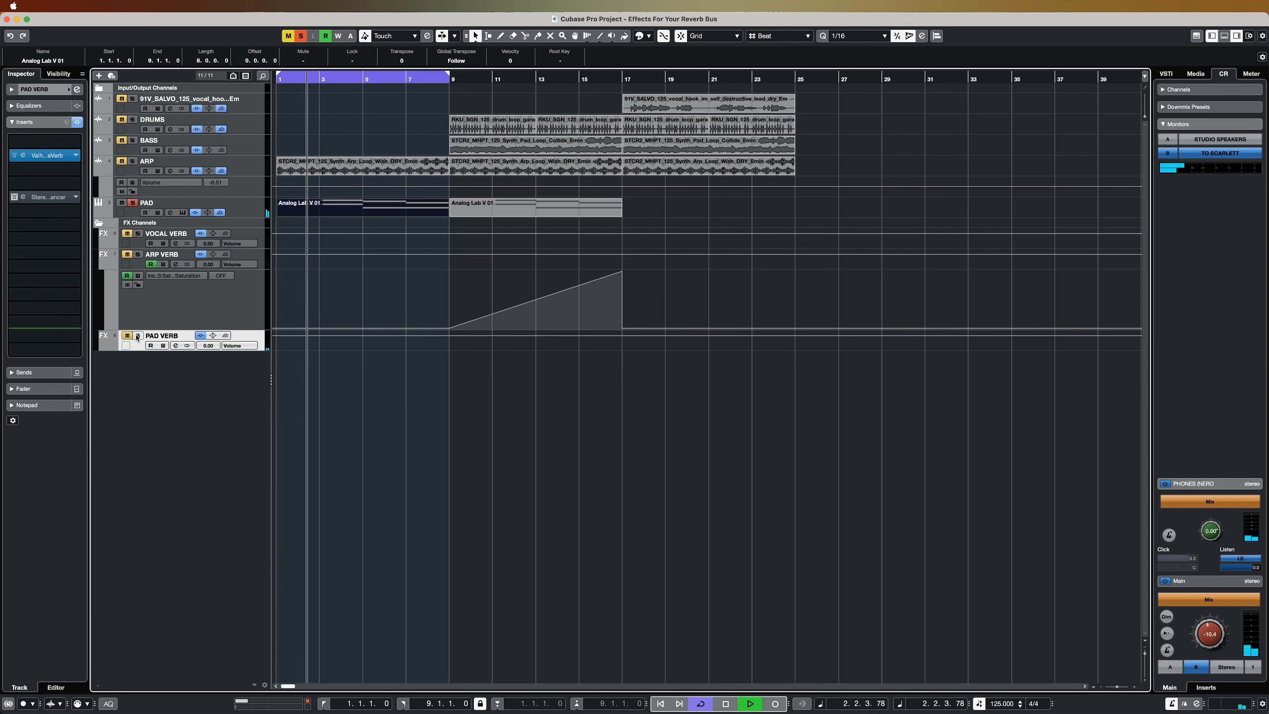
left_click(24, 155)
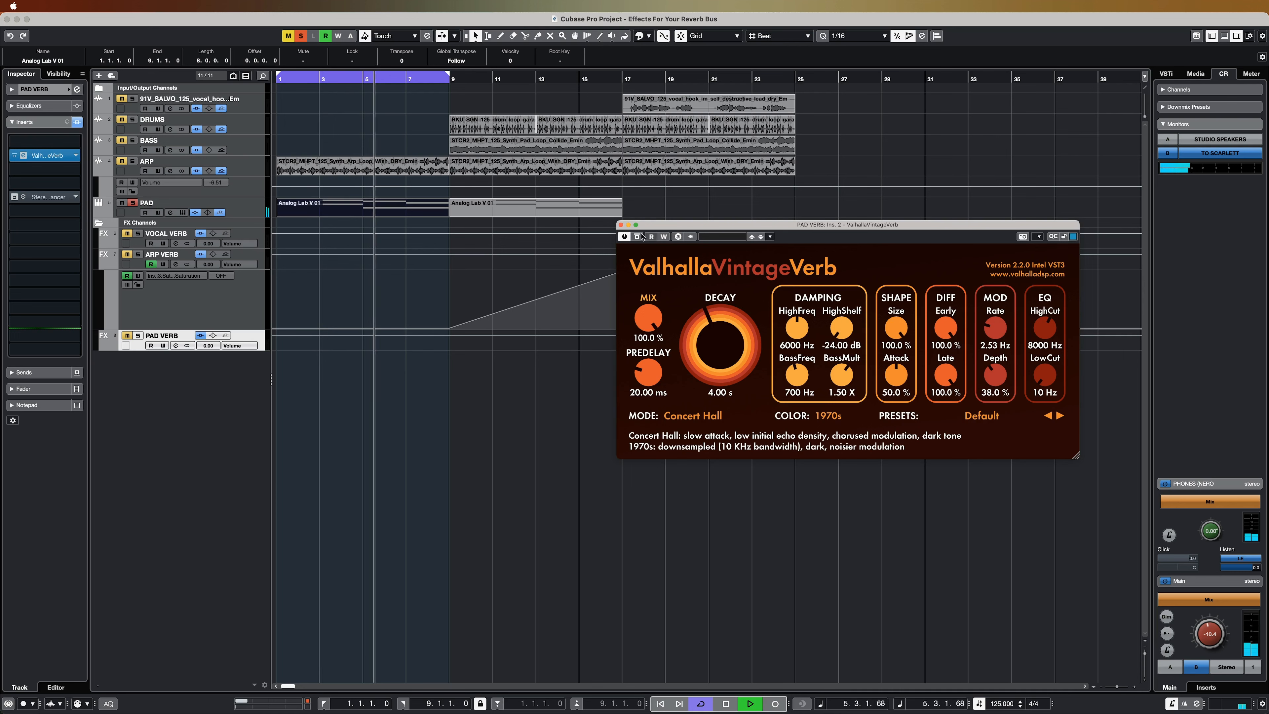
left_click(620, 224)
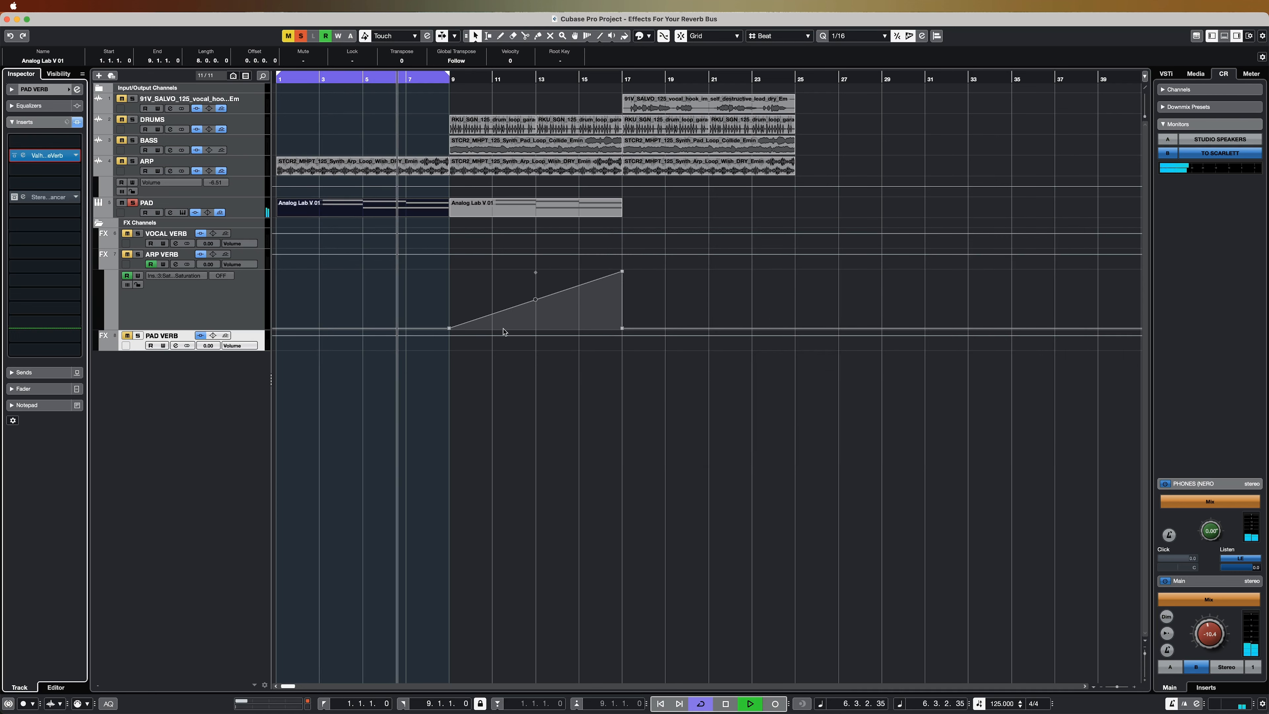
left_click(128, 337)
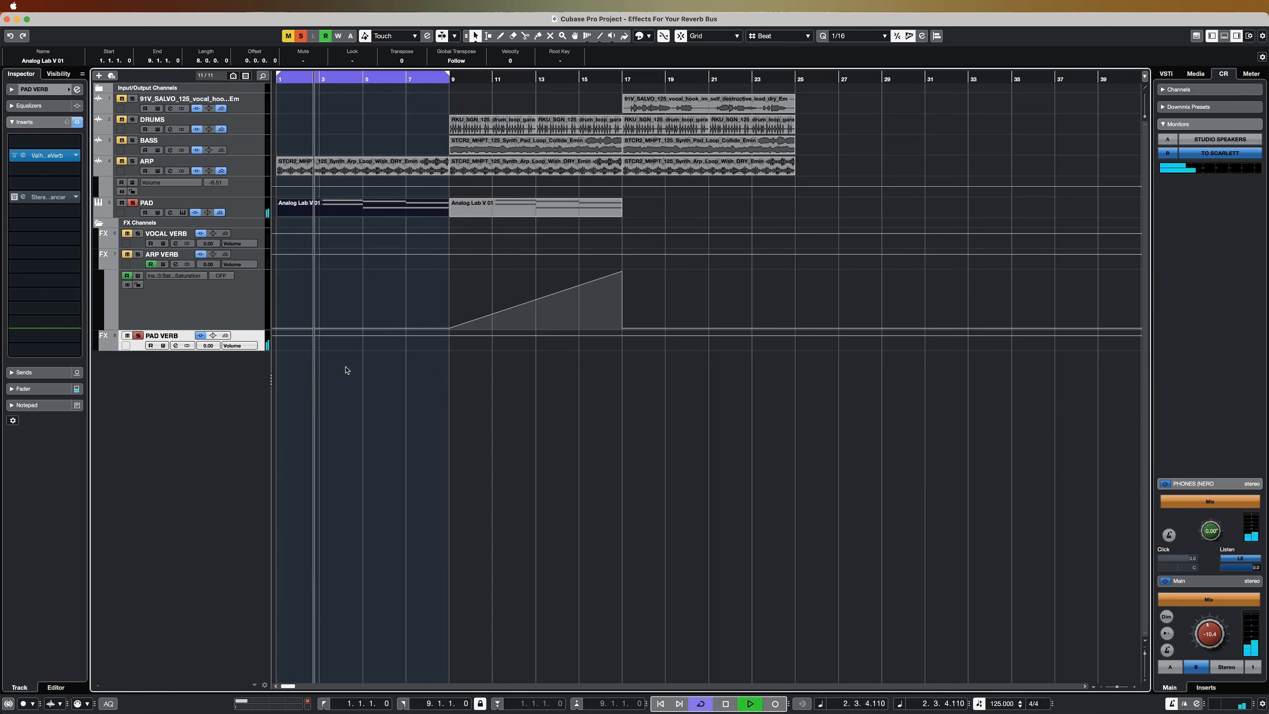
Insert Pro-Q 3 before ValhallaVintageVerb on PAD VERB and add a -30 dB low shelf at about 105 Hz with Q 0.3.
left_click(54, 142)
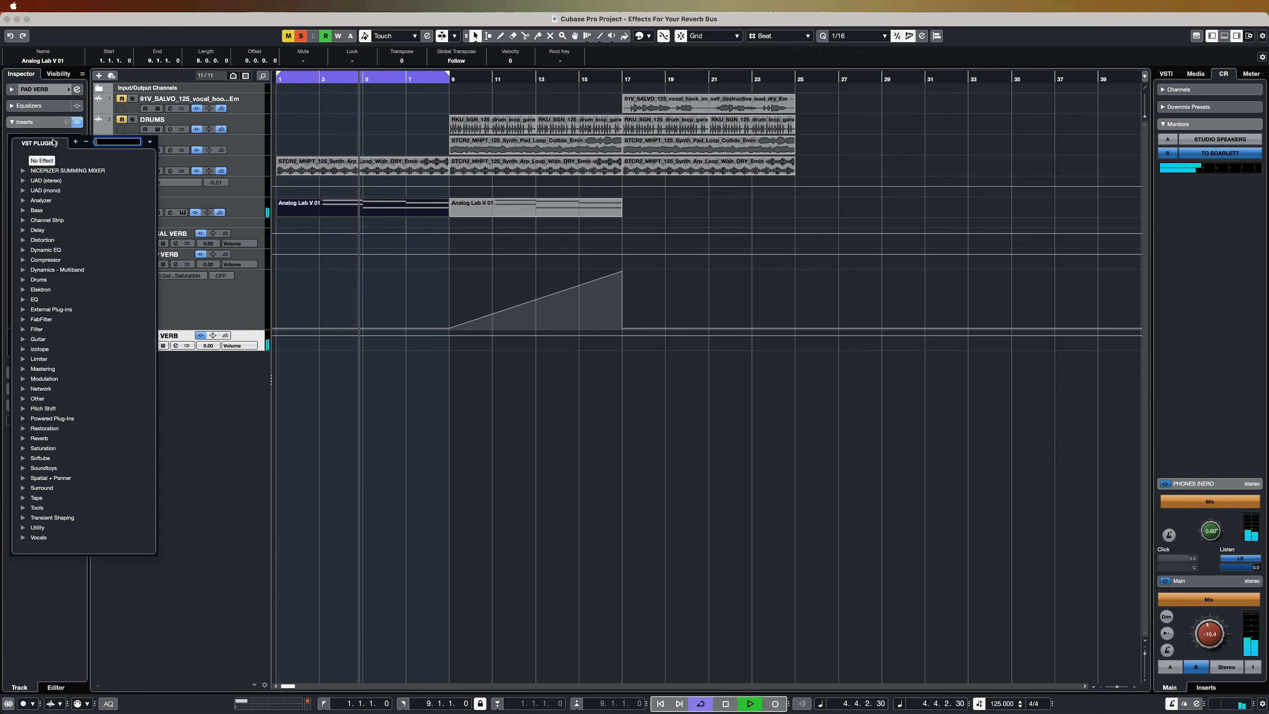
type("pro")
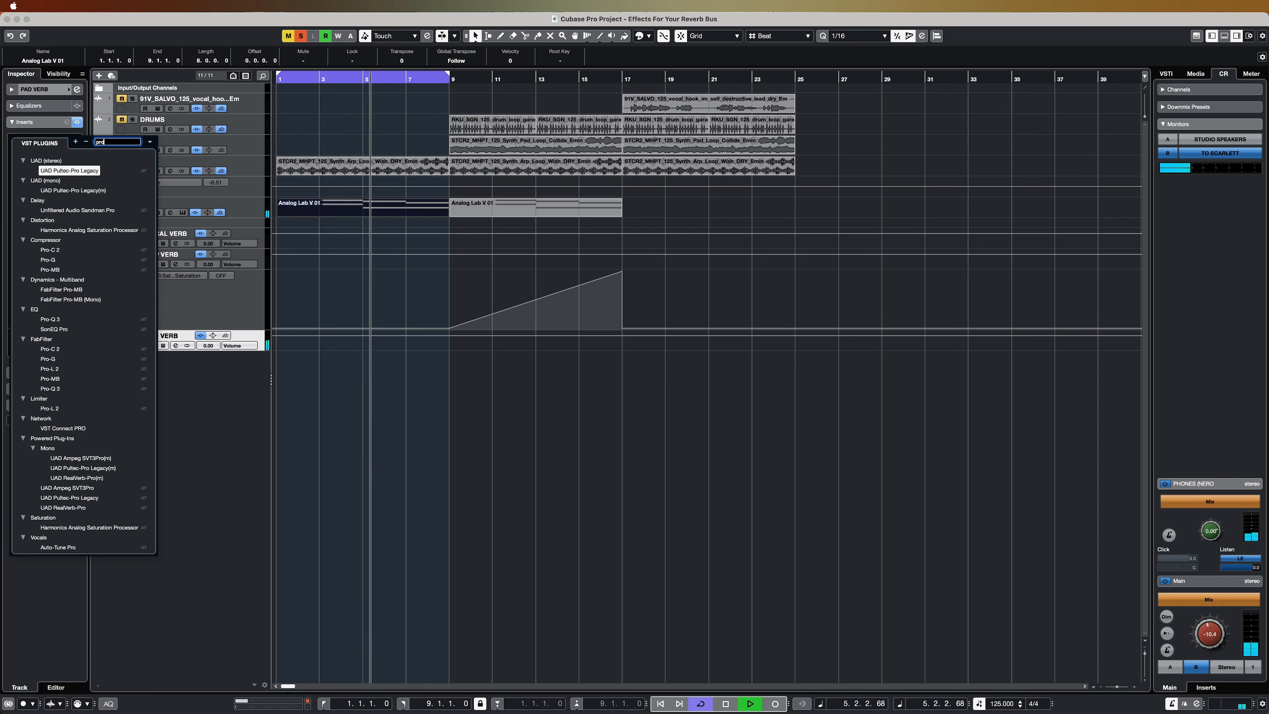
left_click(100, 389)
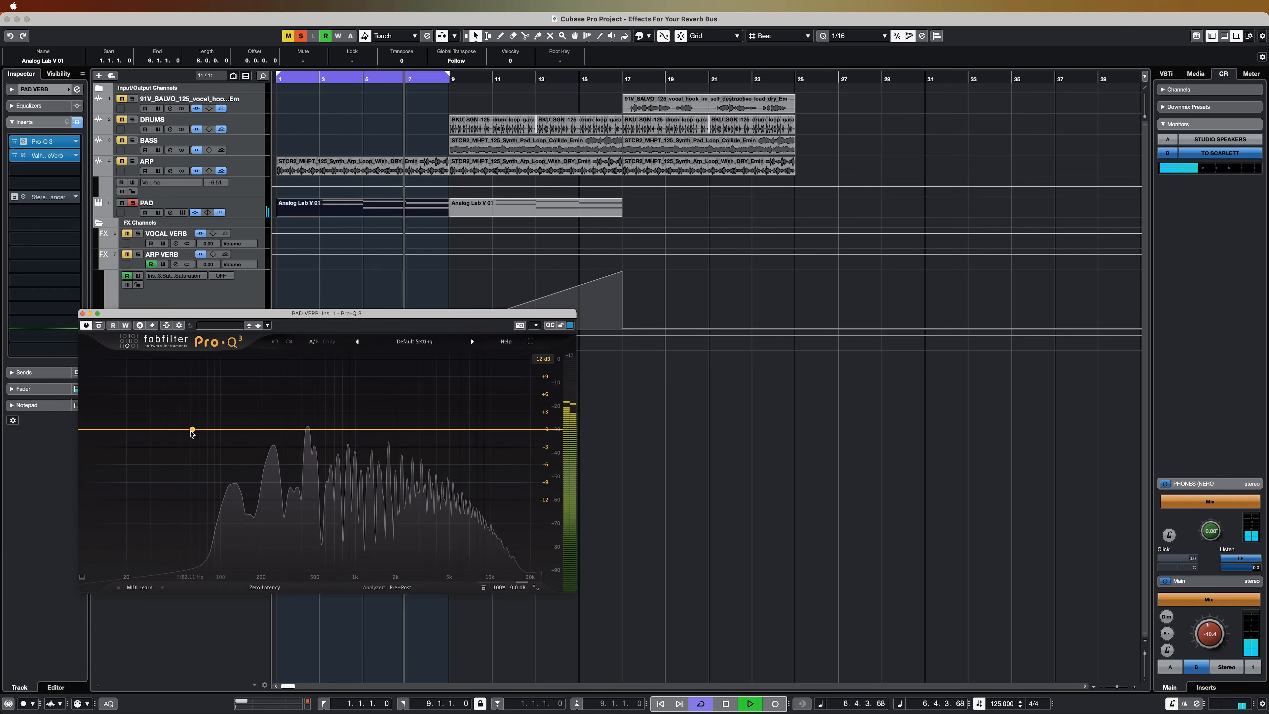
left_click_drag(192, 428, 158, 499)
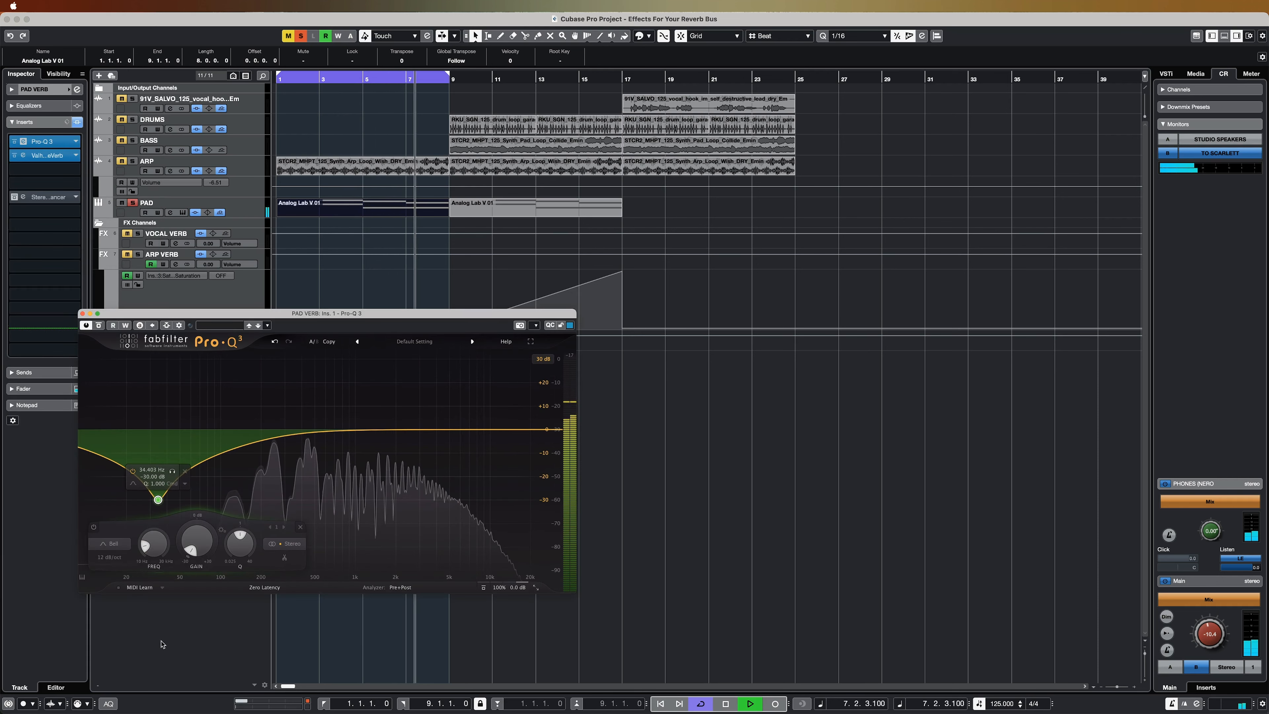
left_click(183, 472)
left_click_drag(82, 463, 223, 464)
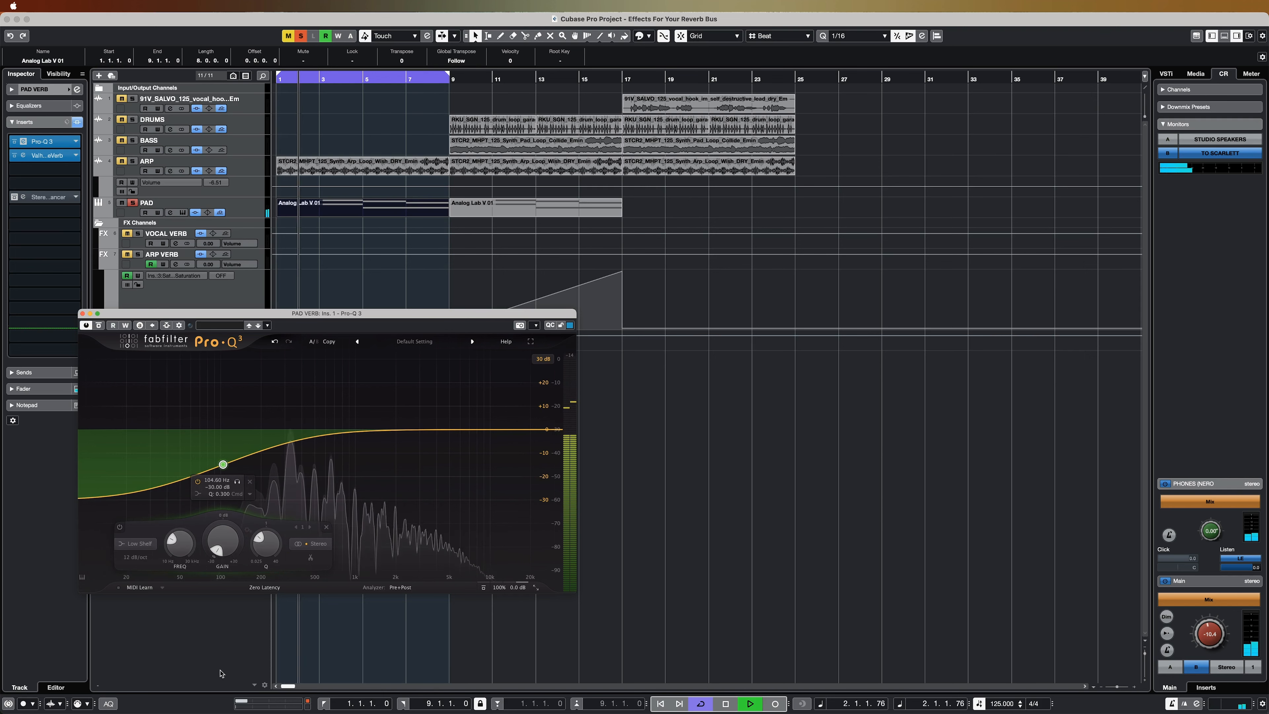
Add a -30 dB high shelf at about 10.8 kHz with Q 0.3 in PAD VERB's Pro-Q 3, and close the plug-in.
left_click_drag(525, 429, 512, 464)
left_click_drag(510, 593, 493, 602)
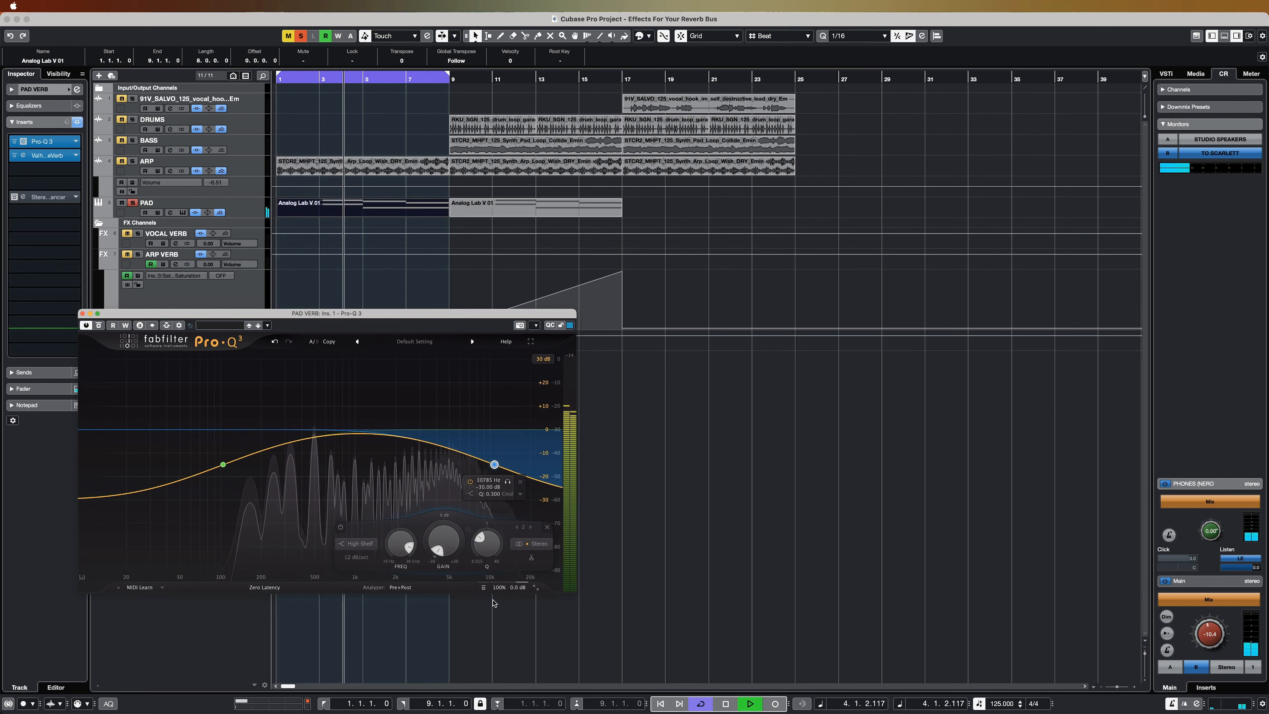
left_click_drag(106, 310, 583, 243)
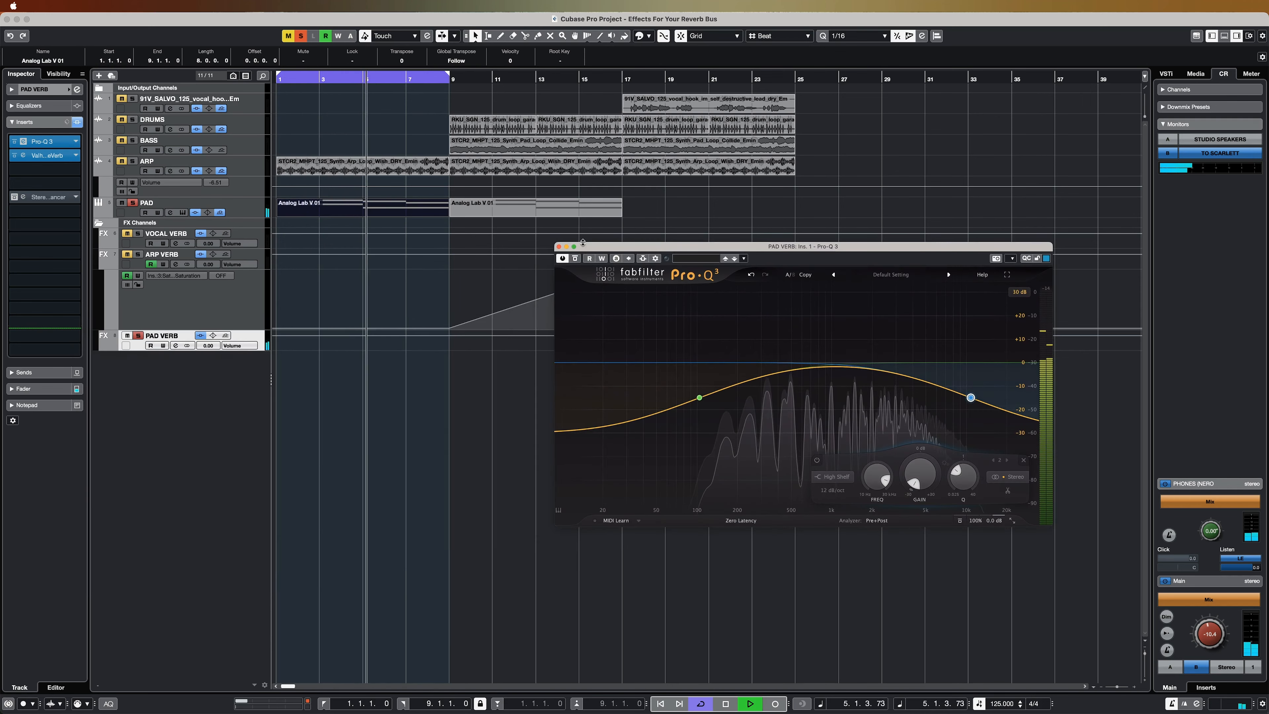
left_click(558, 247)
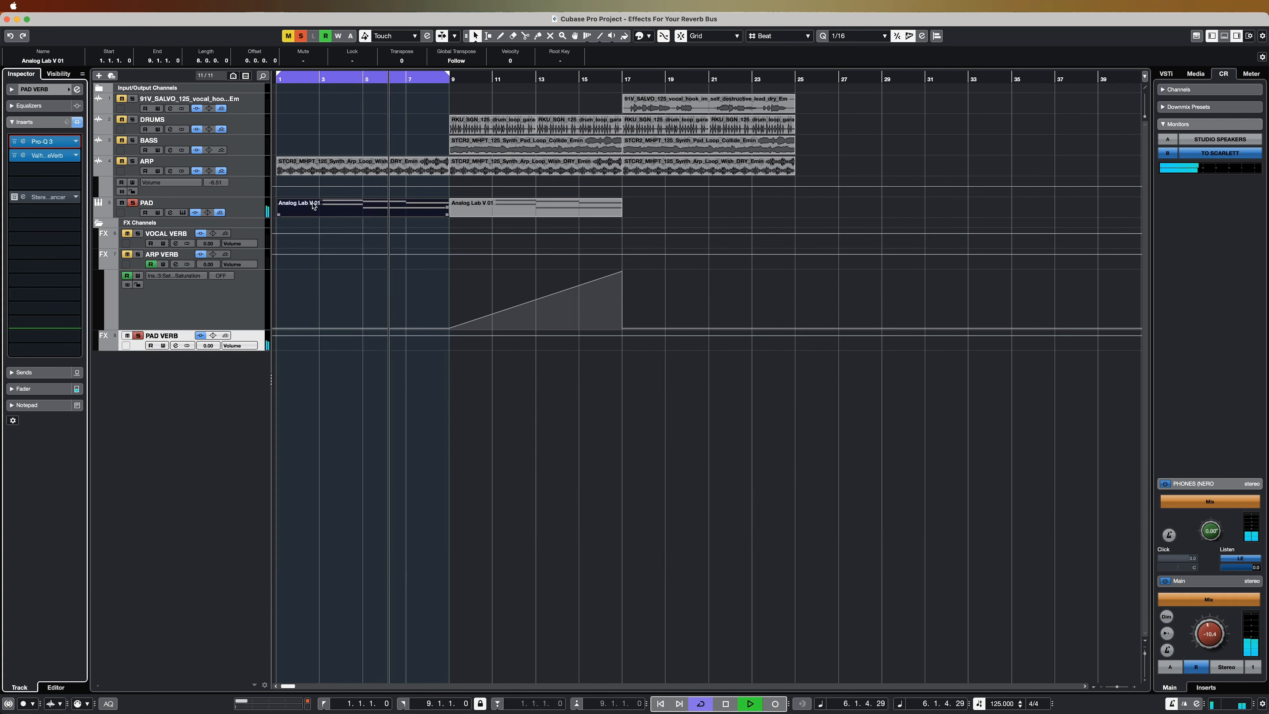
Activate StereoEnhancer on PAD VERB, play the full mix from bar 1 with solos cleared and the bus unmuted, and set the width to 200%.
left_click(52, 195)
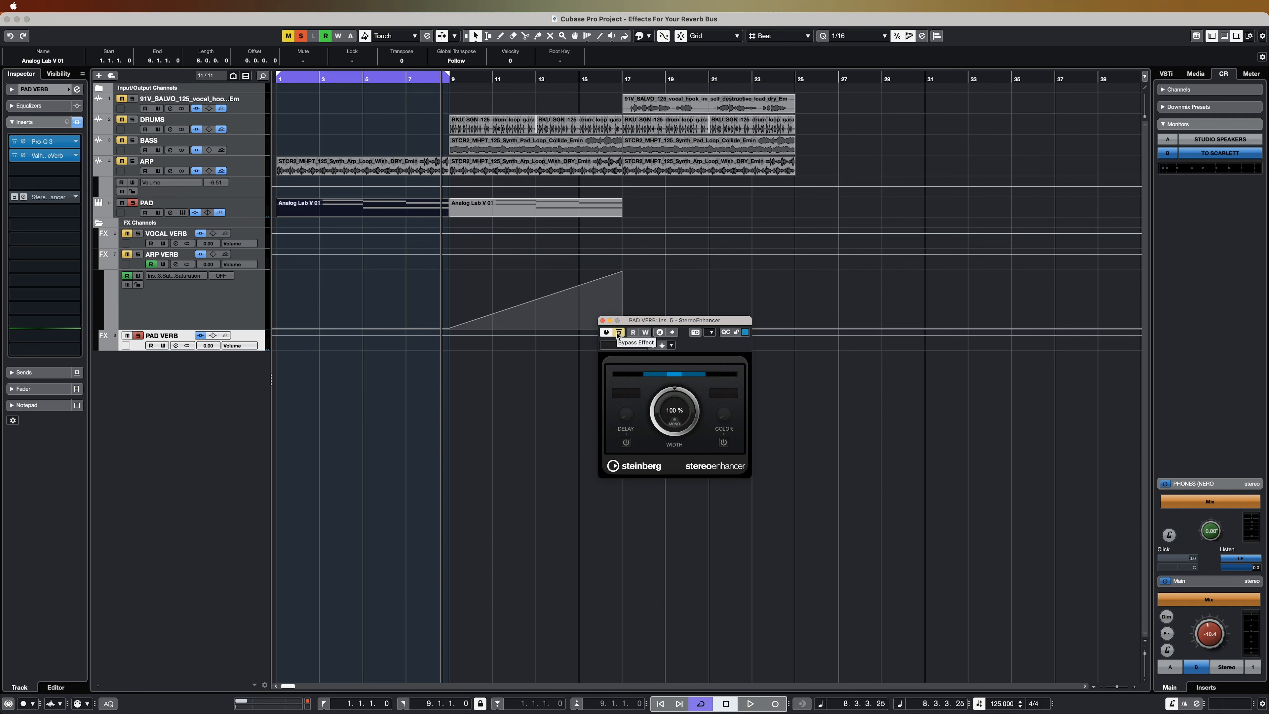
left_click(304, 76)
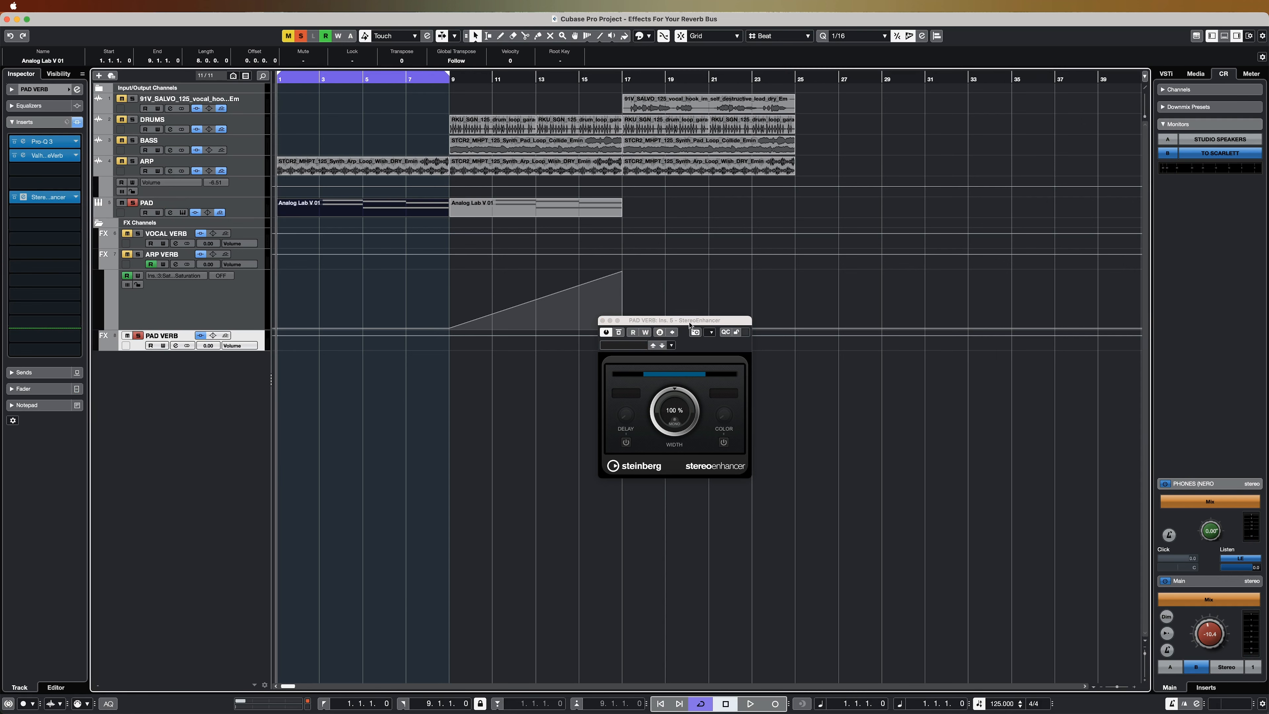
left_click(301, 36)
key("space")
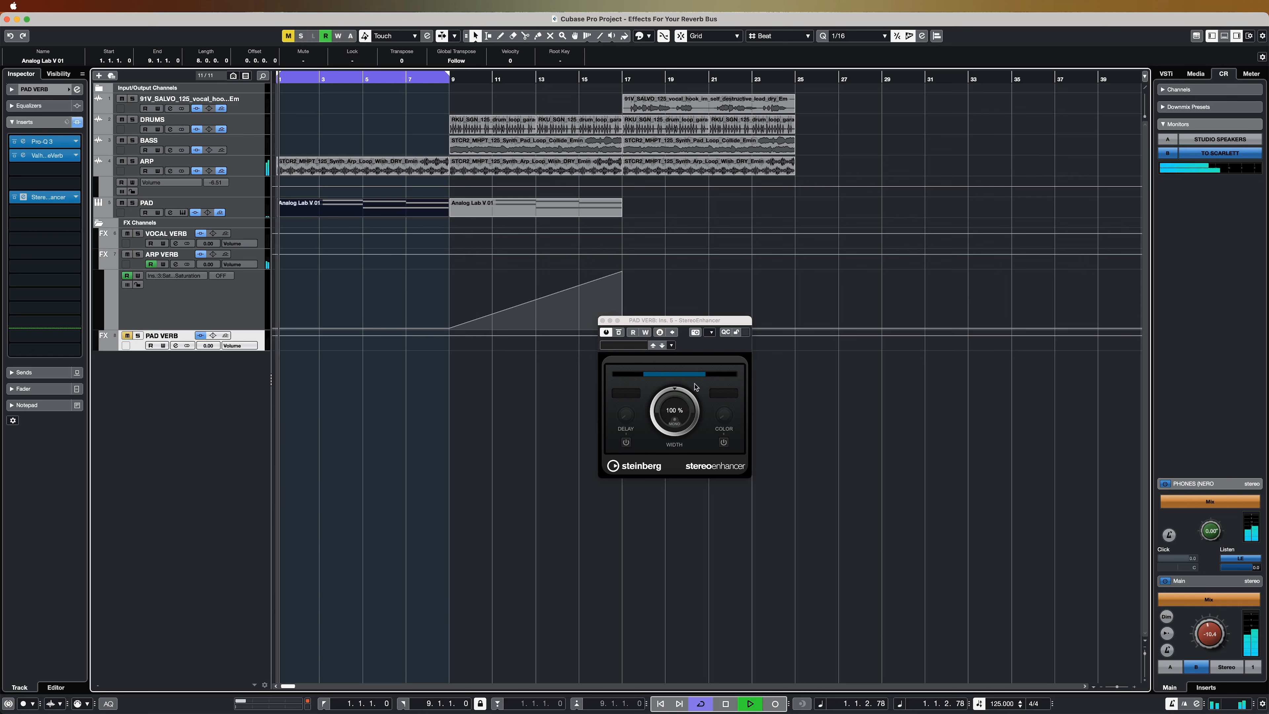
key("m")
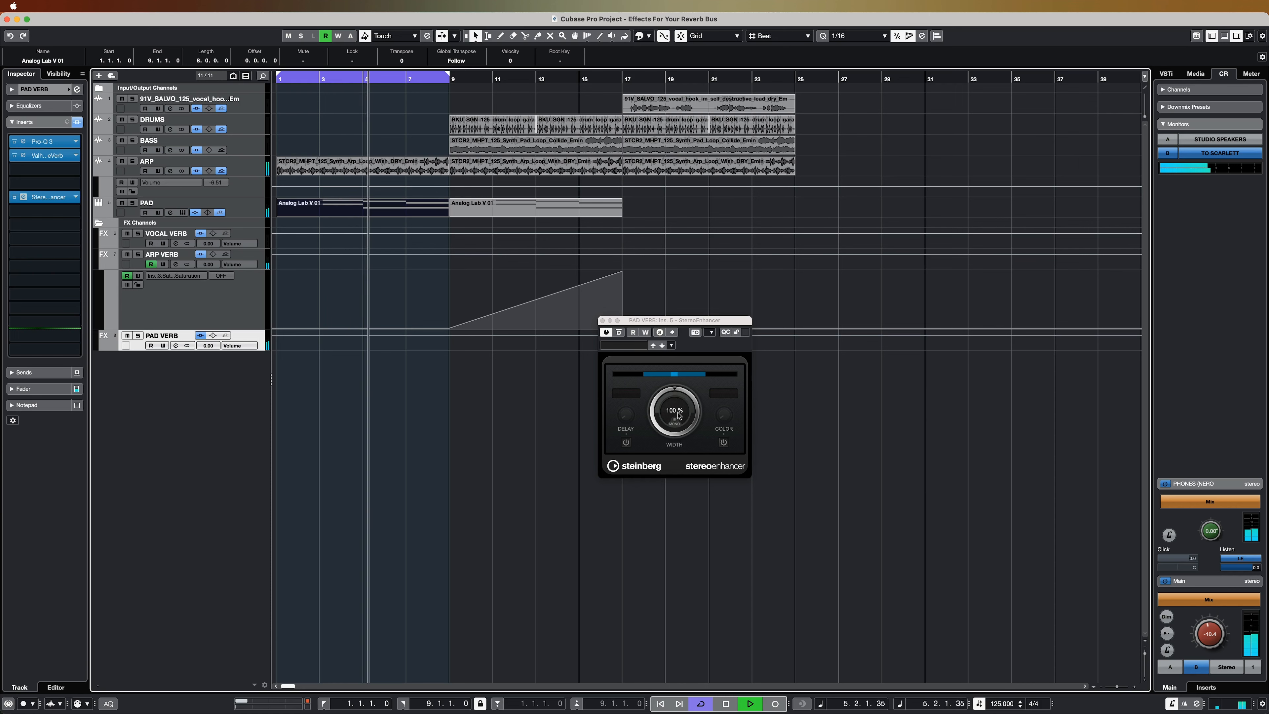
mouse_move(678, 416)
left_mouse_down()
mouse_move(704, 328)
mouse_move(686, 319)
mouse_move(722, 324)
mouse_move(748, 372)
mouse_move(660, 410)
left_mouse_up()
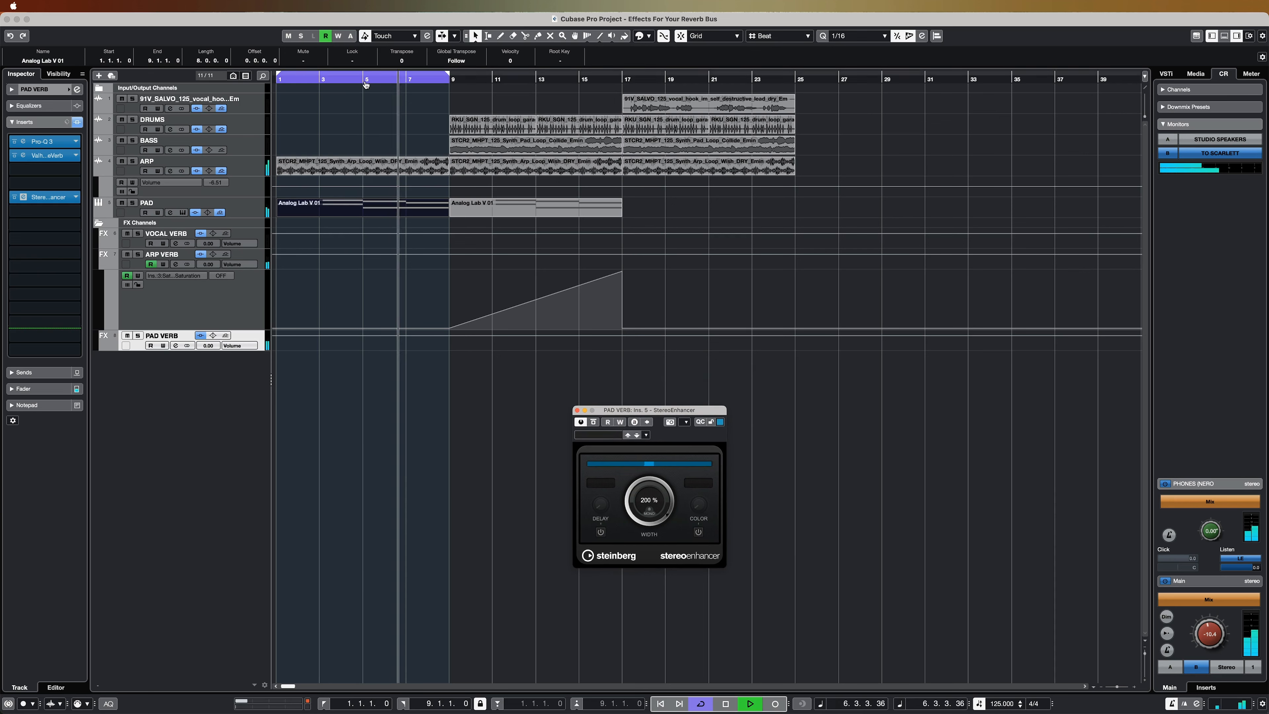
Loop bars 5 to 9 and compare PAD VERB's StereoEnhancer bypassed and active in the full mix.
left_click_drag(356, 75, 449, 75)
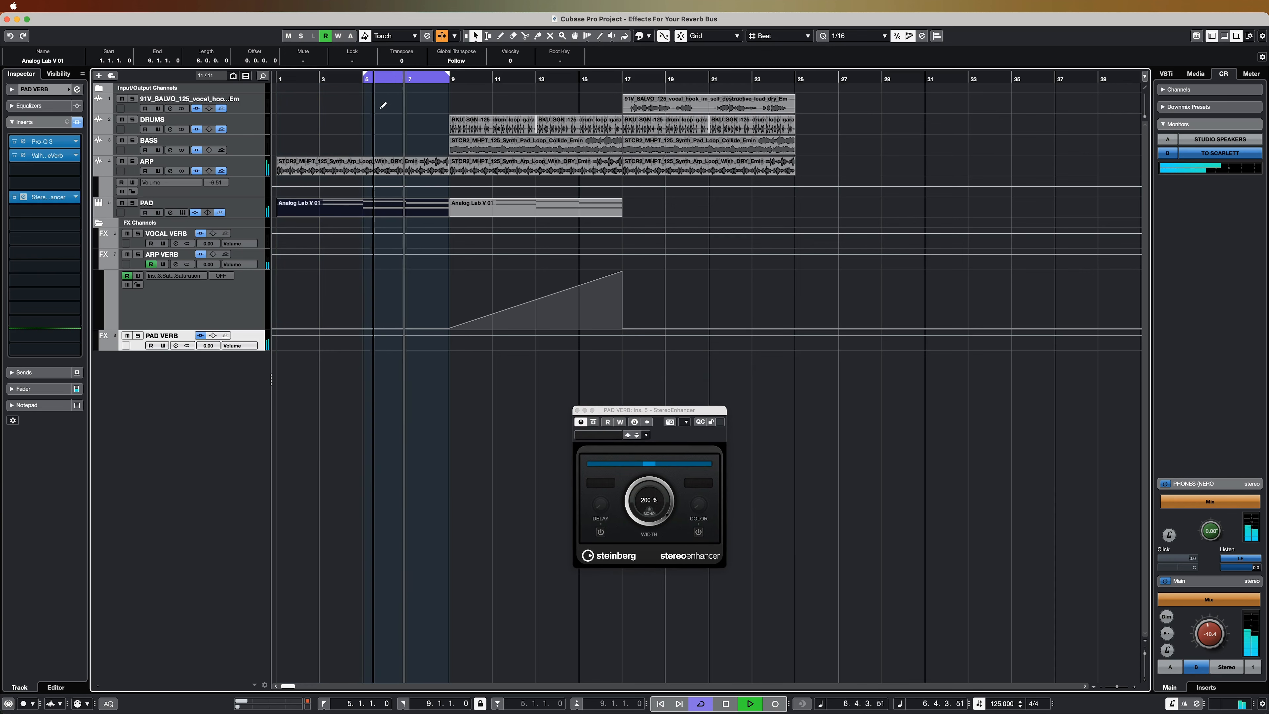
left_click(594, 423)
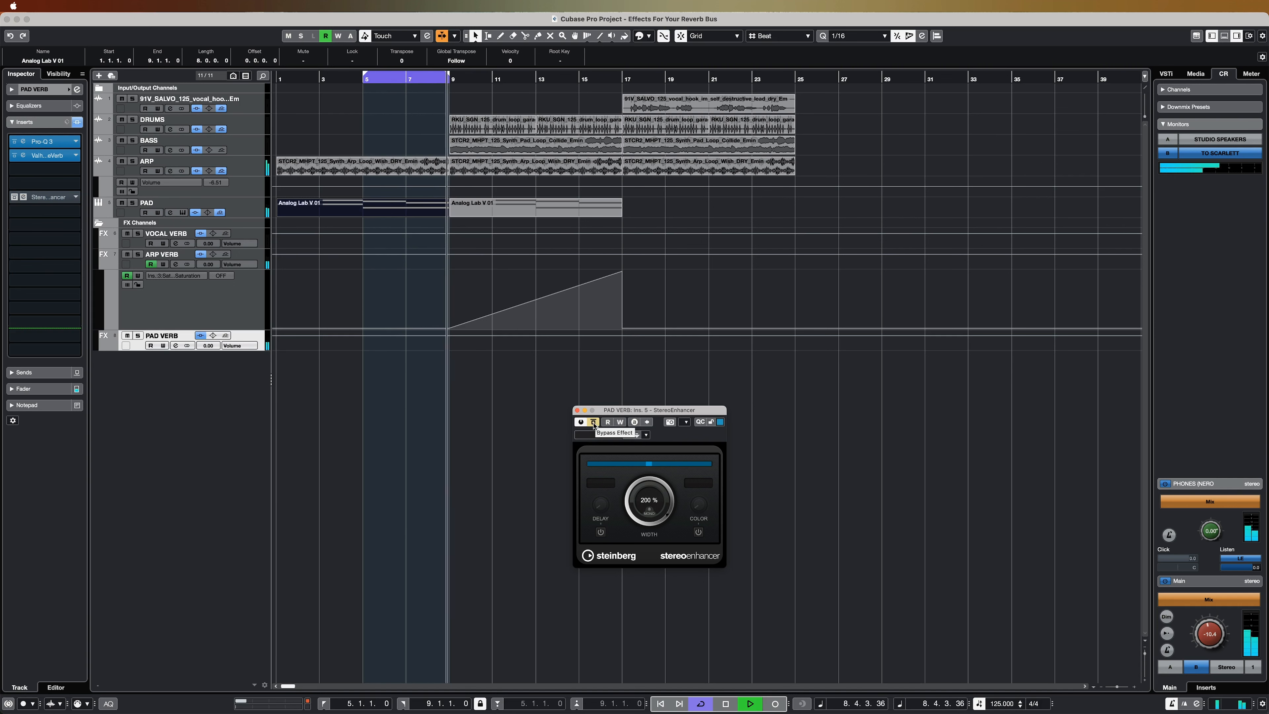
left_click(593, 423)
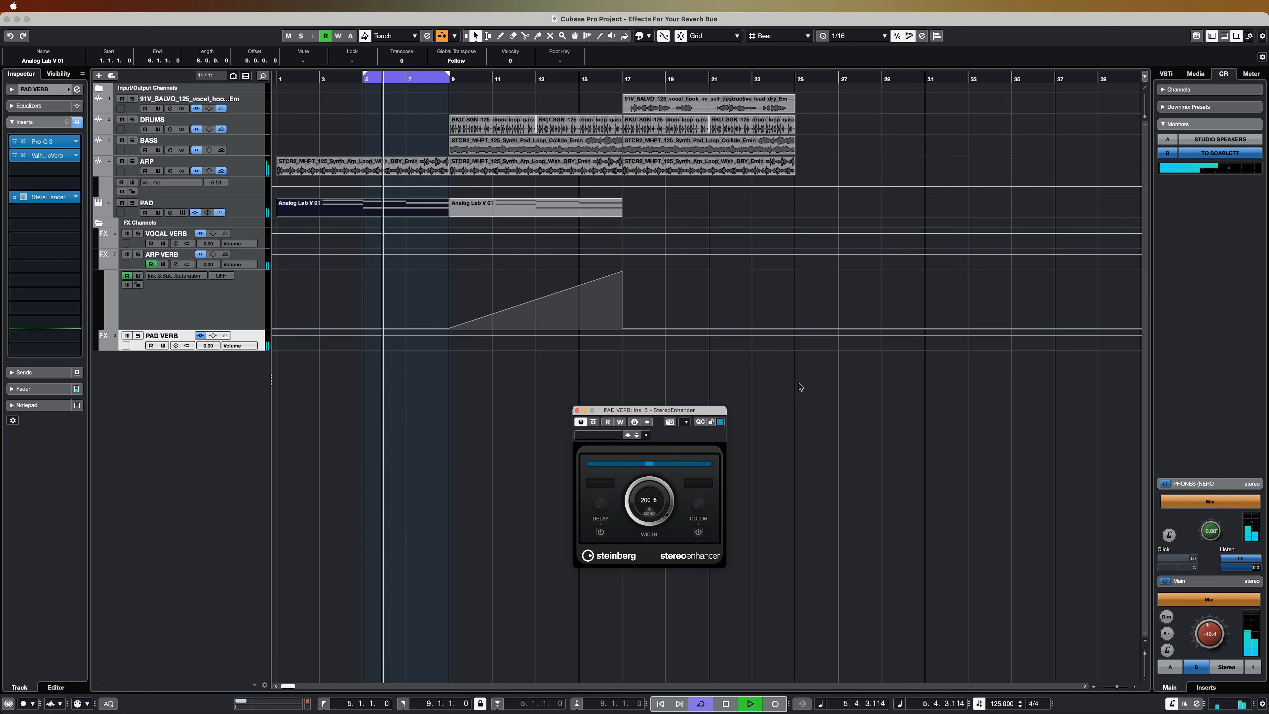
key("space")
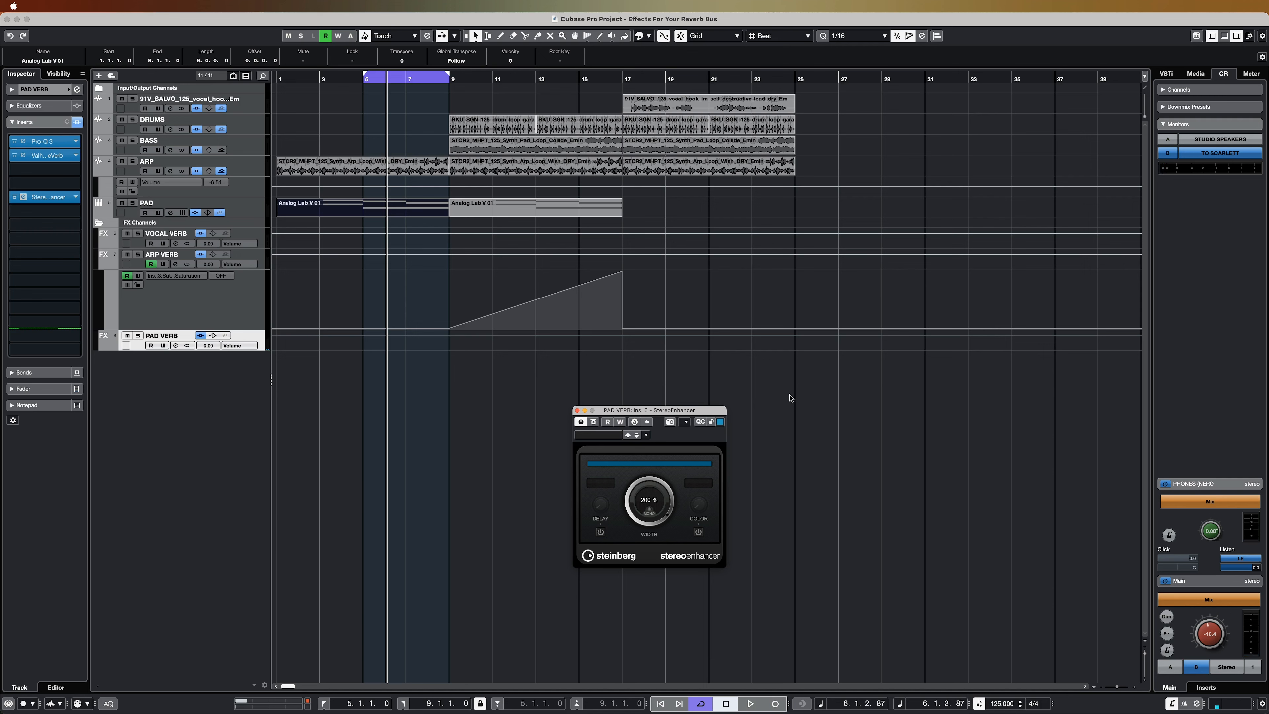
Set the loop to bars 17 to 25, copy the first PAD clip to bar 17, and close StereoEnhancer.
left_click(459, 206)
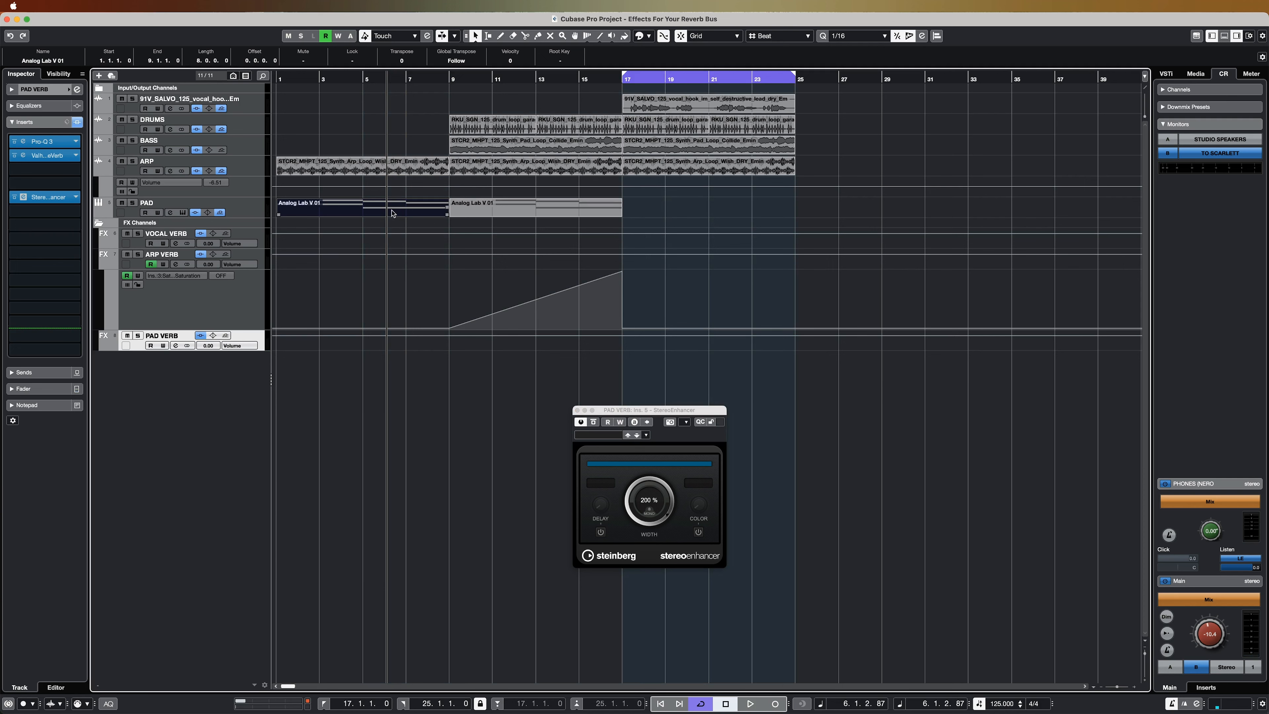
left_click_drag(392, 213, 737, 214)
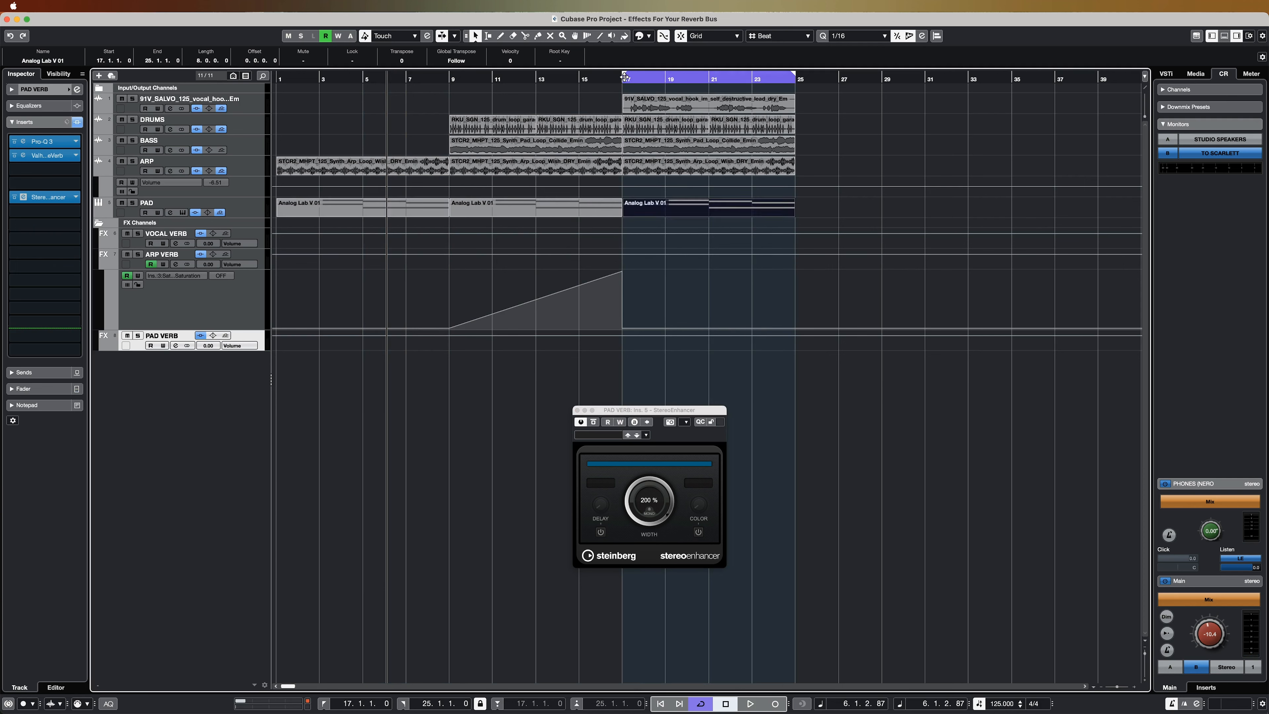
left_click(581, 412)
left_click(577, 410)
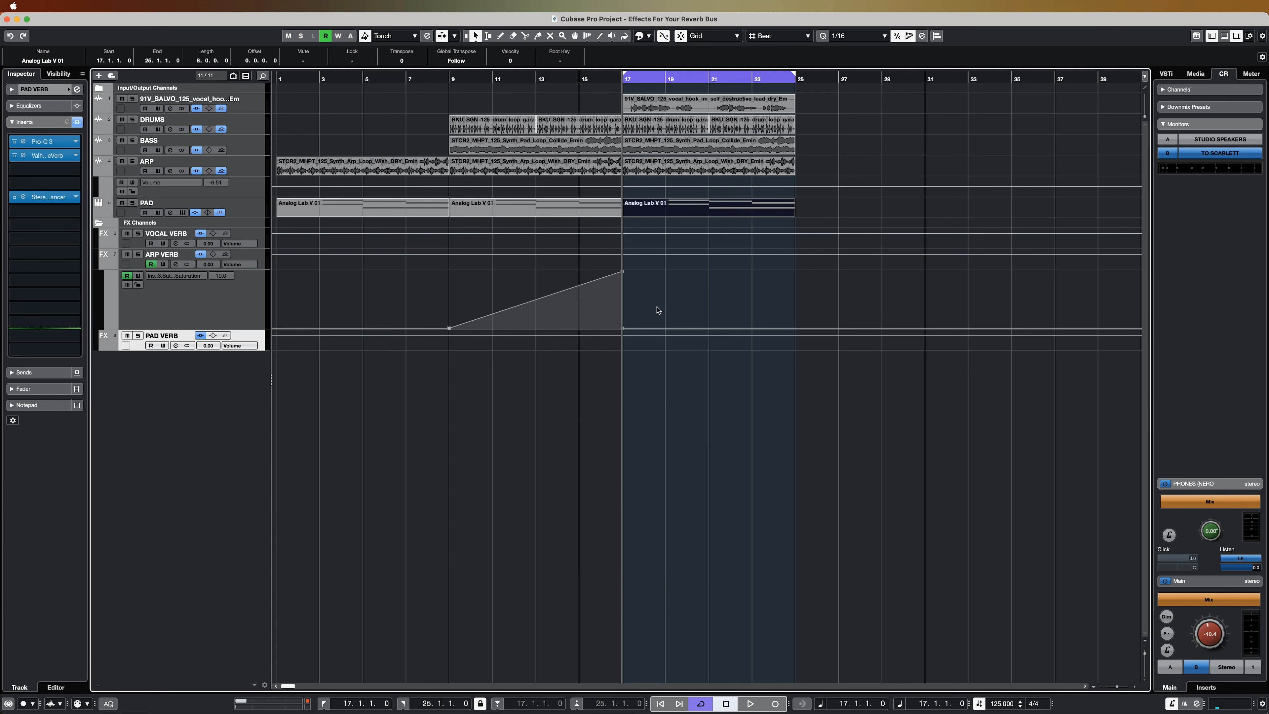
Play the loop from bar 17 and add an OFF point to the ARP VERB Saturation automation at about bar 25.
left_click(839, 447)
key("space")
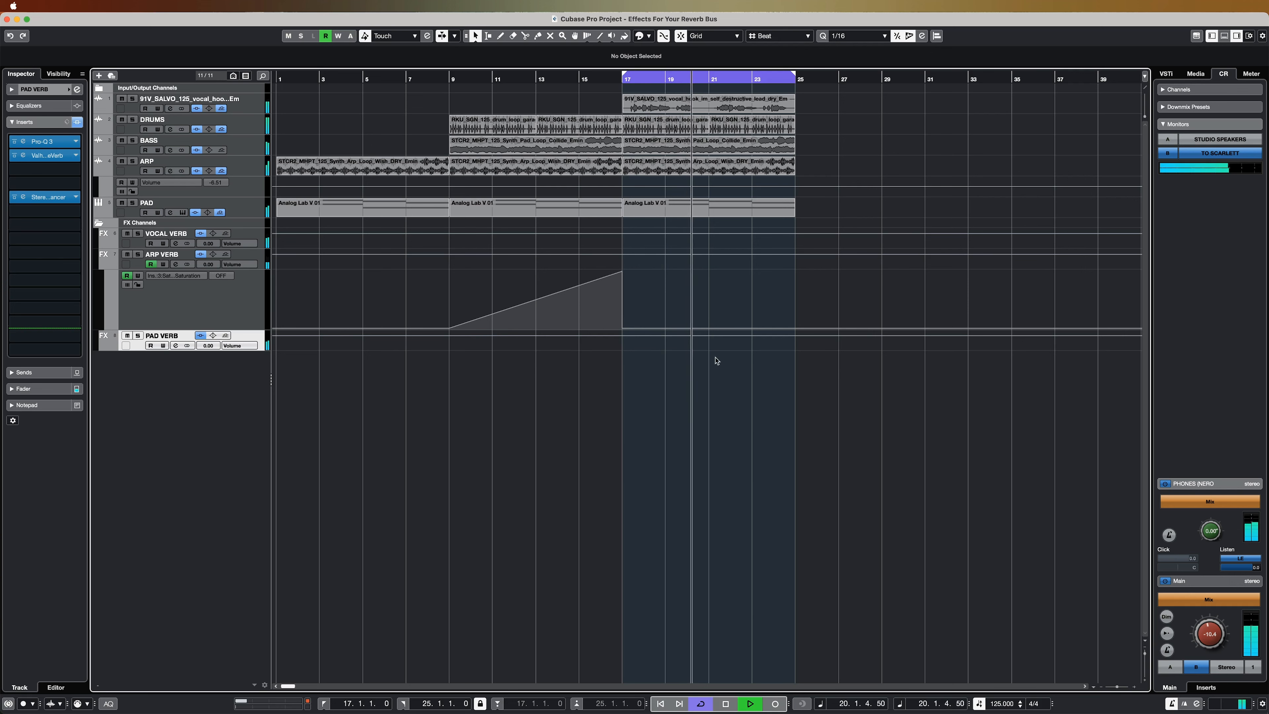
left_click(795, 328)
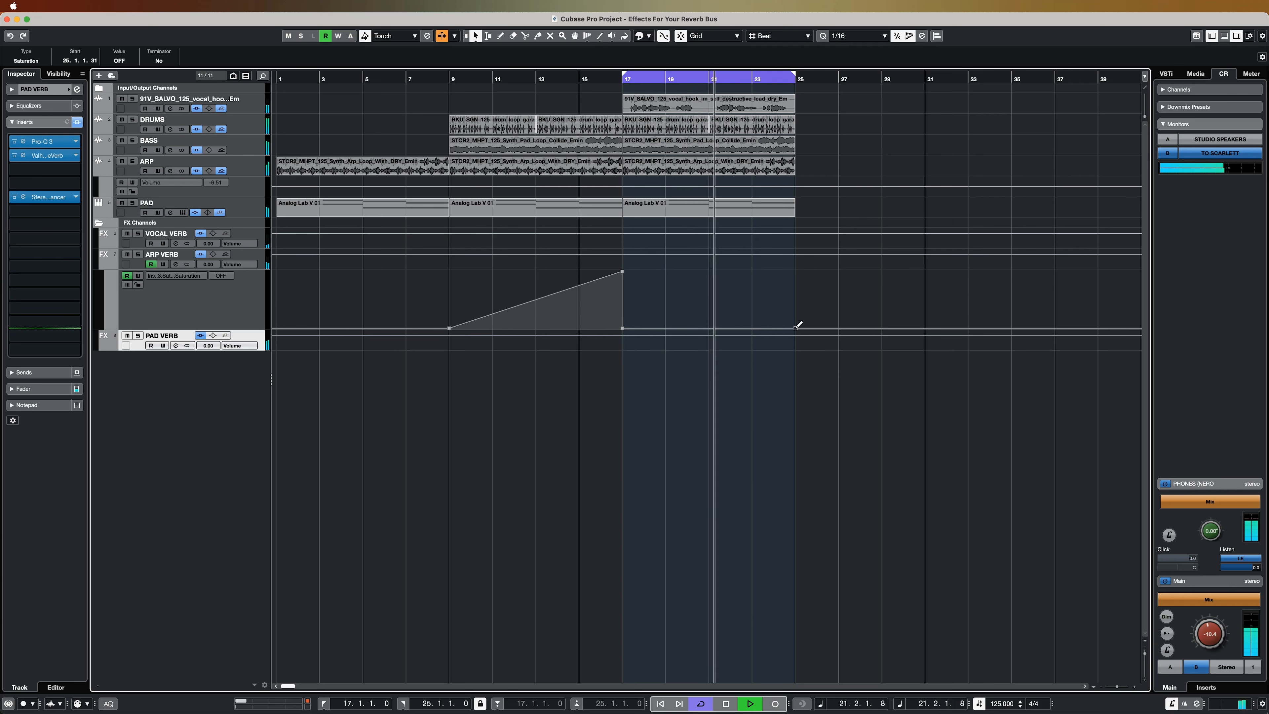
Raise the ARP VERB Saturation automation between bars 17 and 25 to 2.1.
left_click_drag(710, 271, 710, 261)
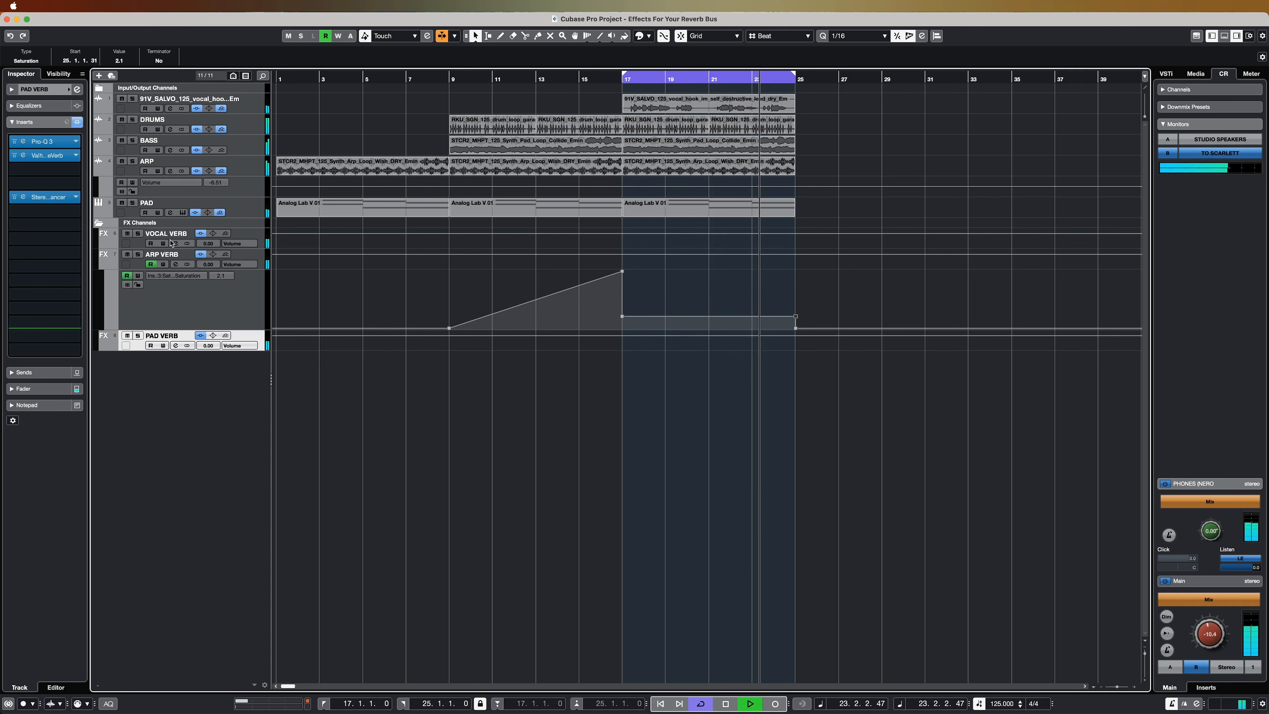
Open StereoEnhancer on VOCAL VERB, set its width to 0%, and play the full mix in the bar 17 to 25 loop.
left_click(161, 244)
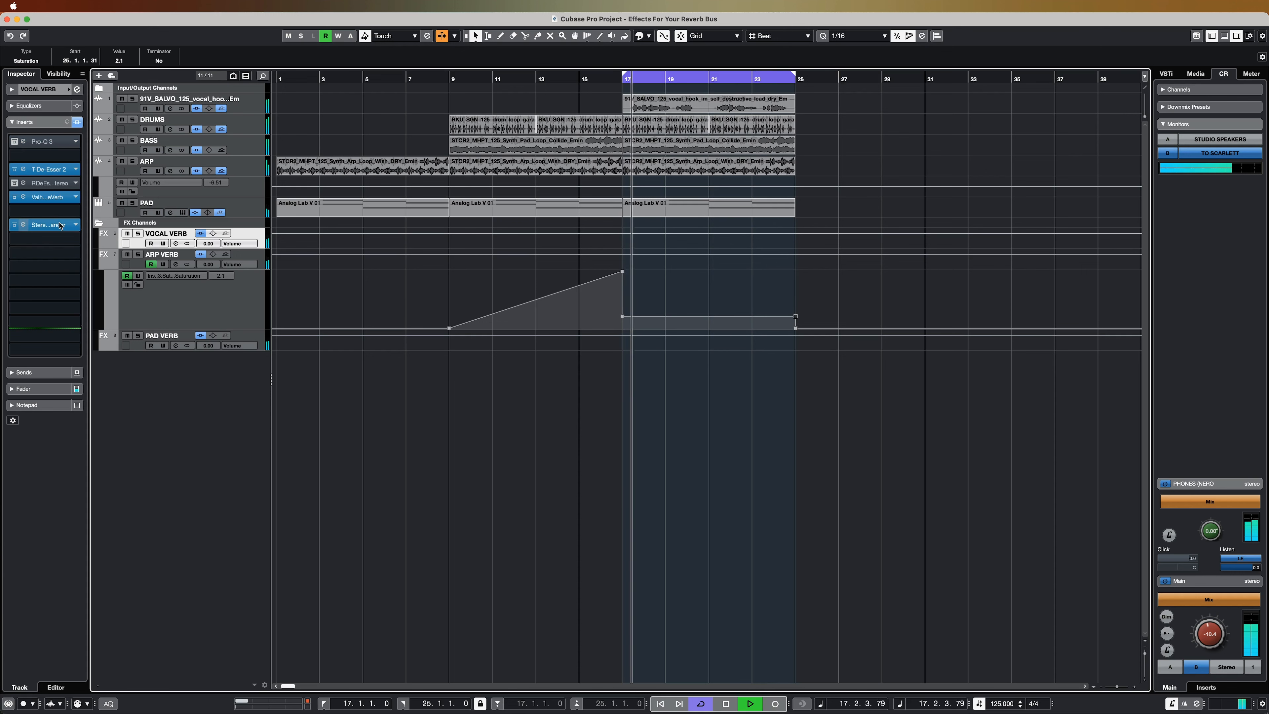
left_click(49, 224)
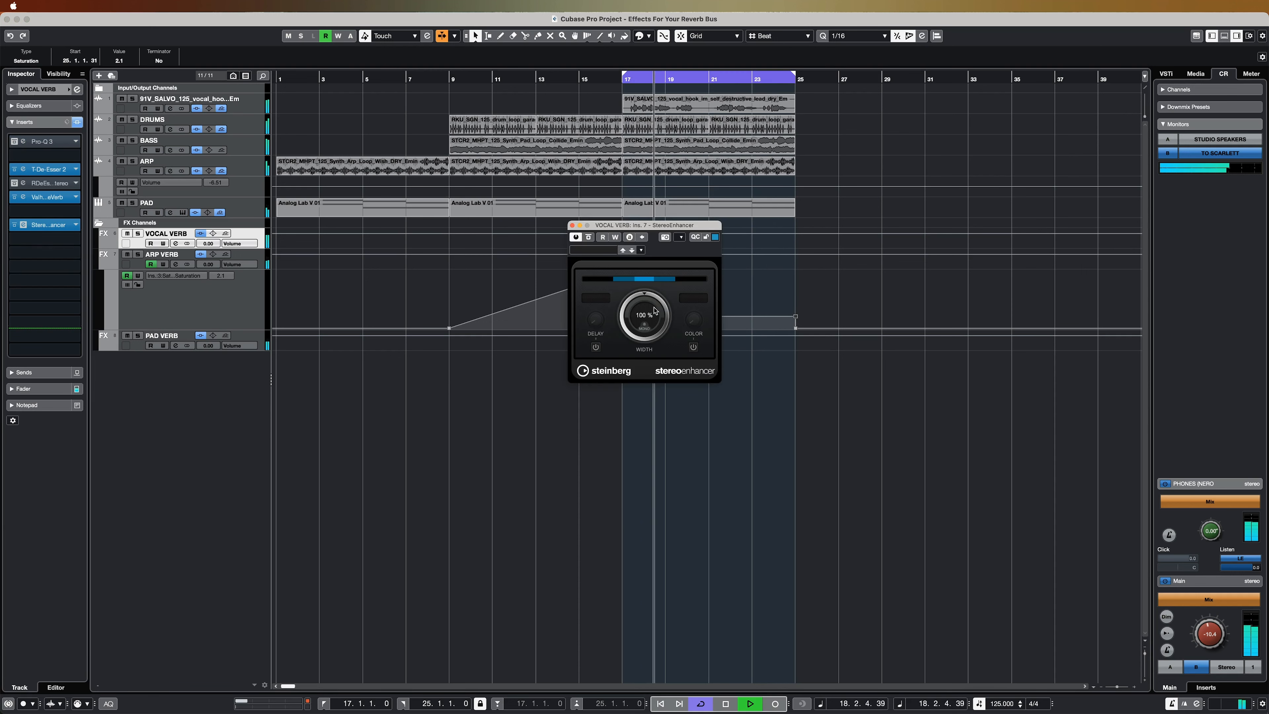
key("space")
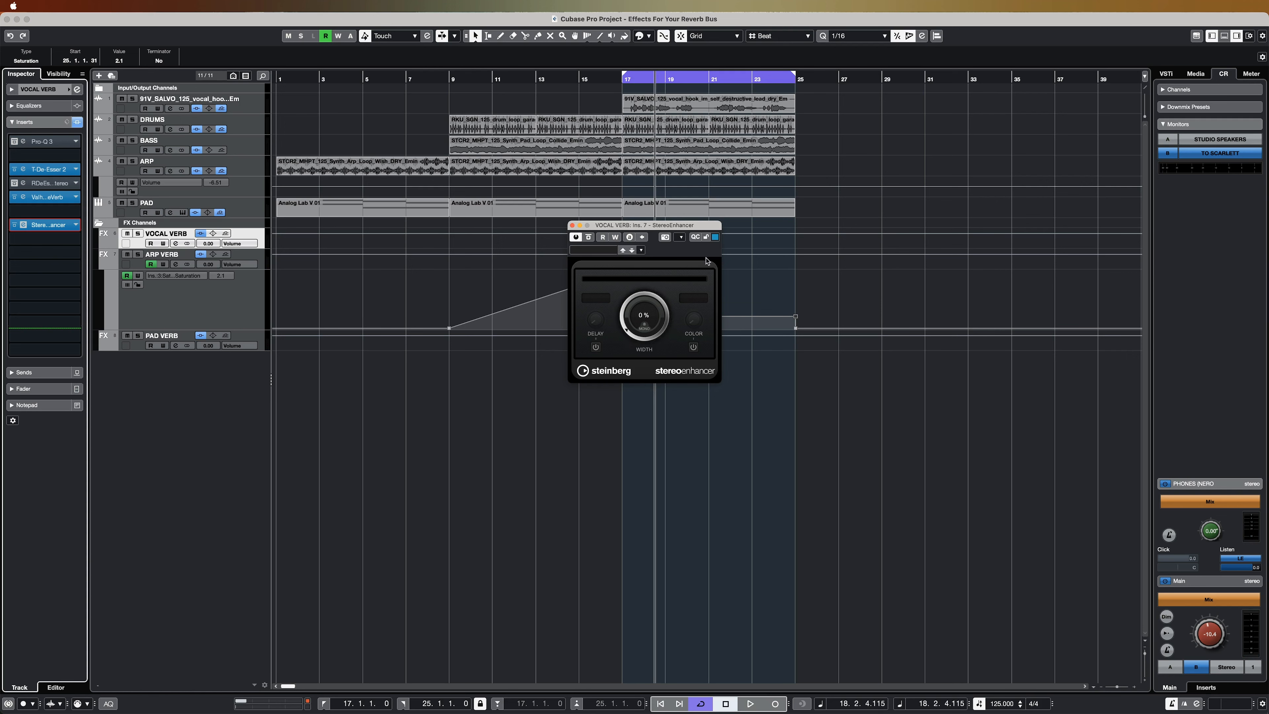
key("space")
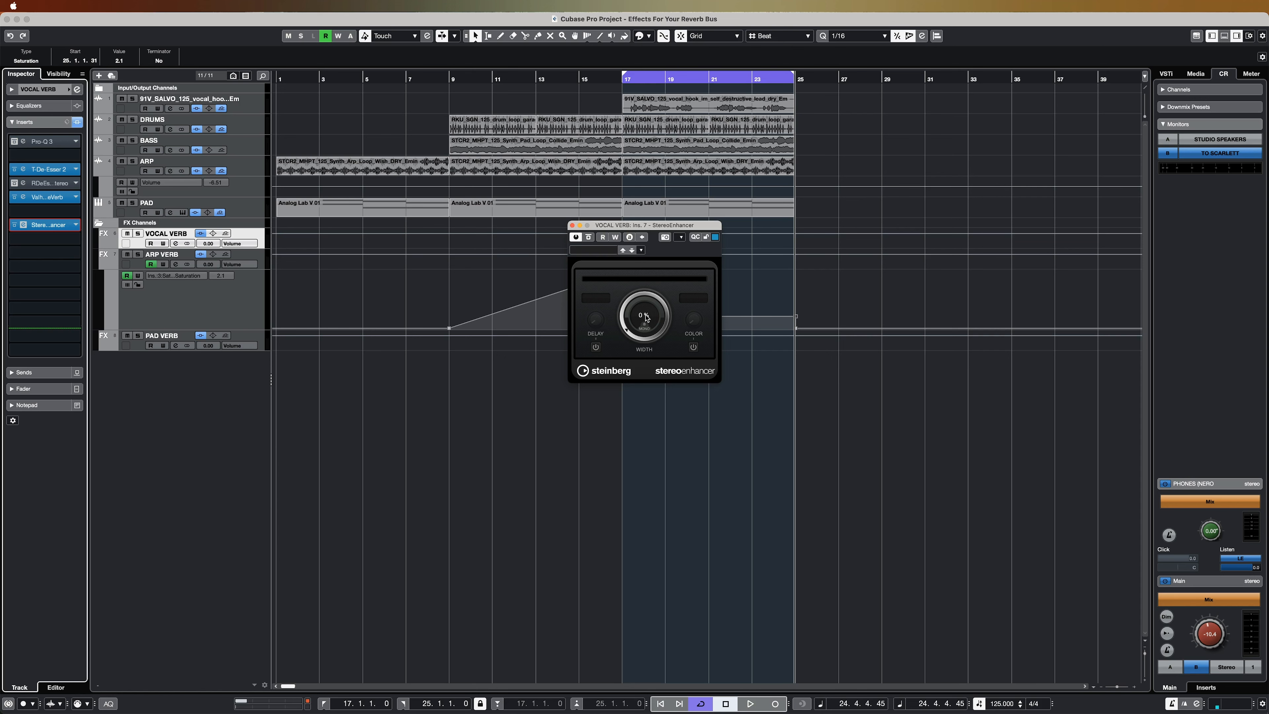
Solo VOCAL VERB and compare its StereoEnhancer bypassed and active during loop playback.
left_click(588, 237)
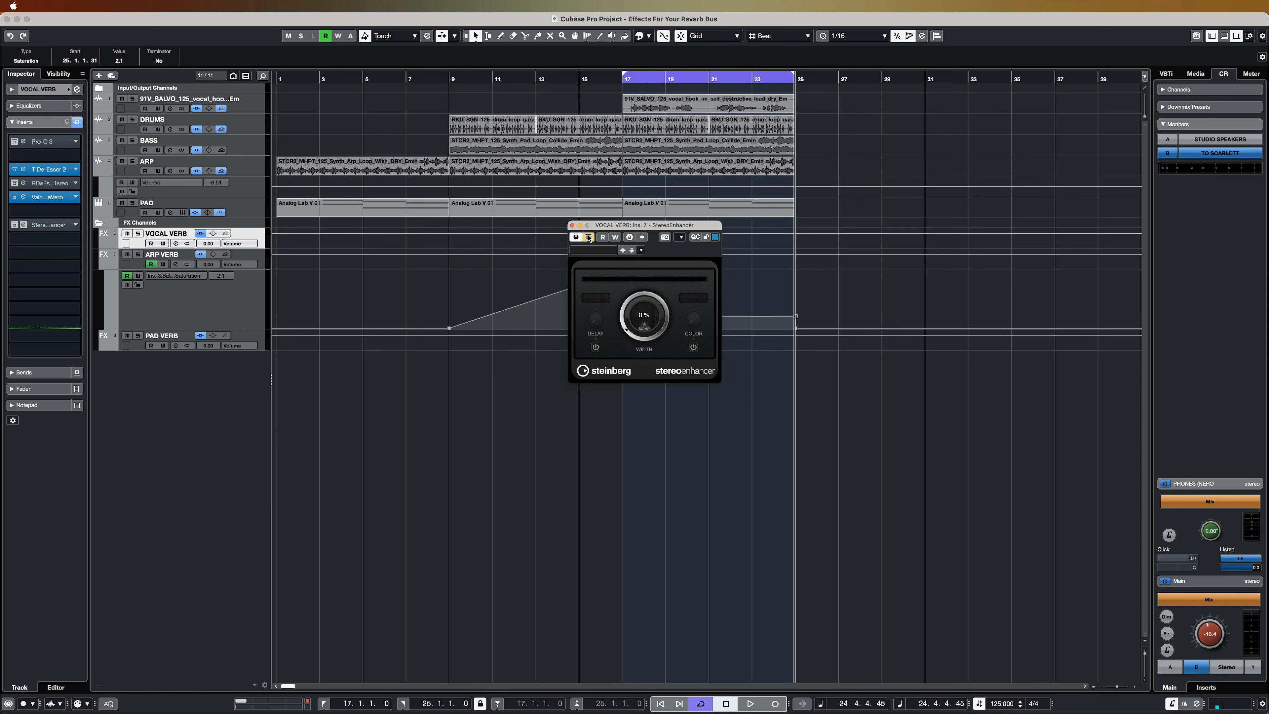
key("s")
key("space")
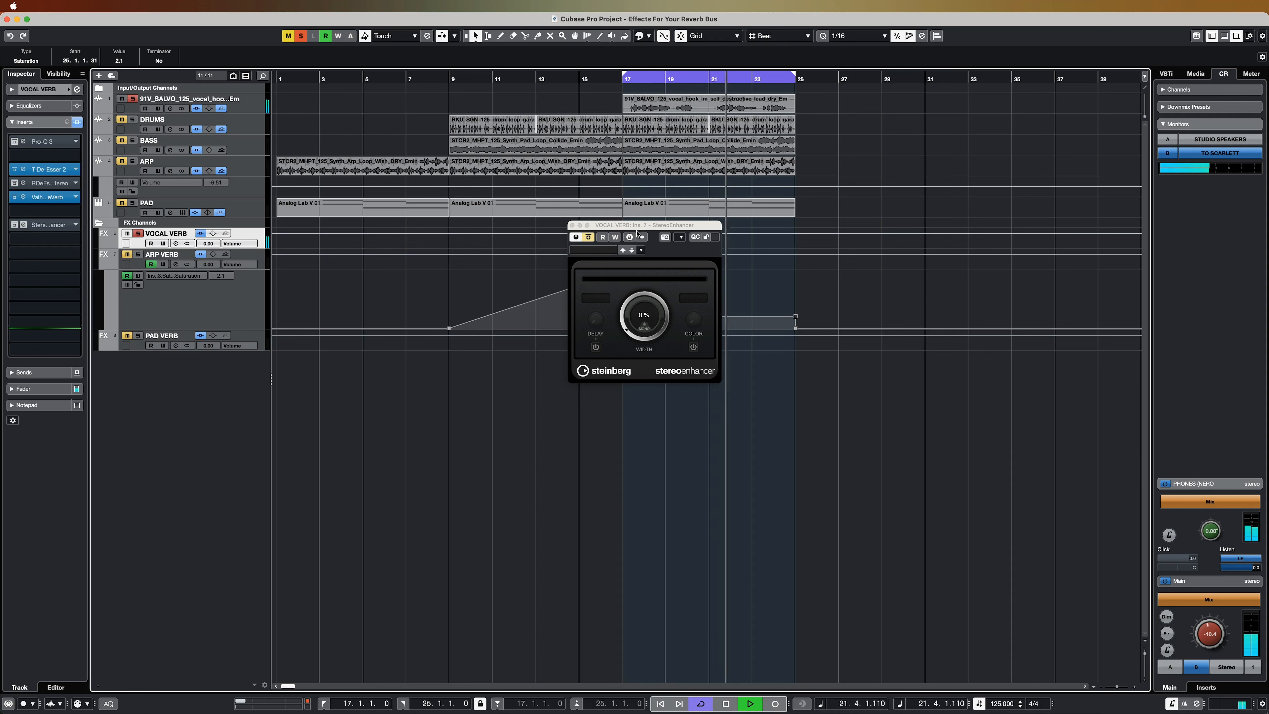
left_click(590, 239)
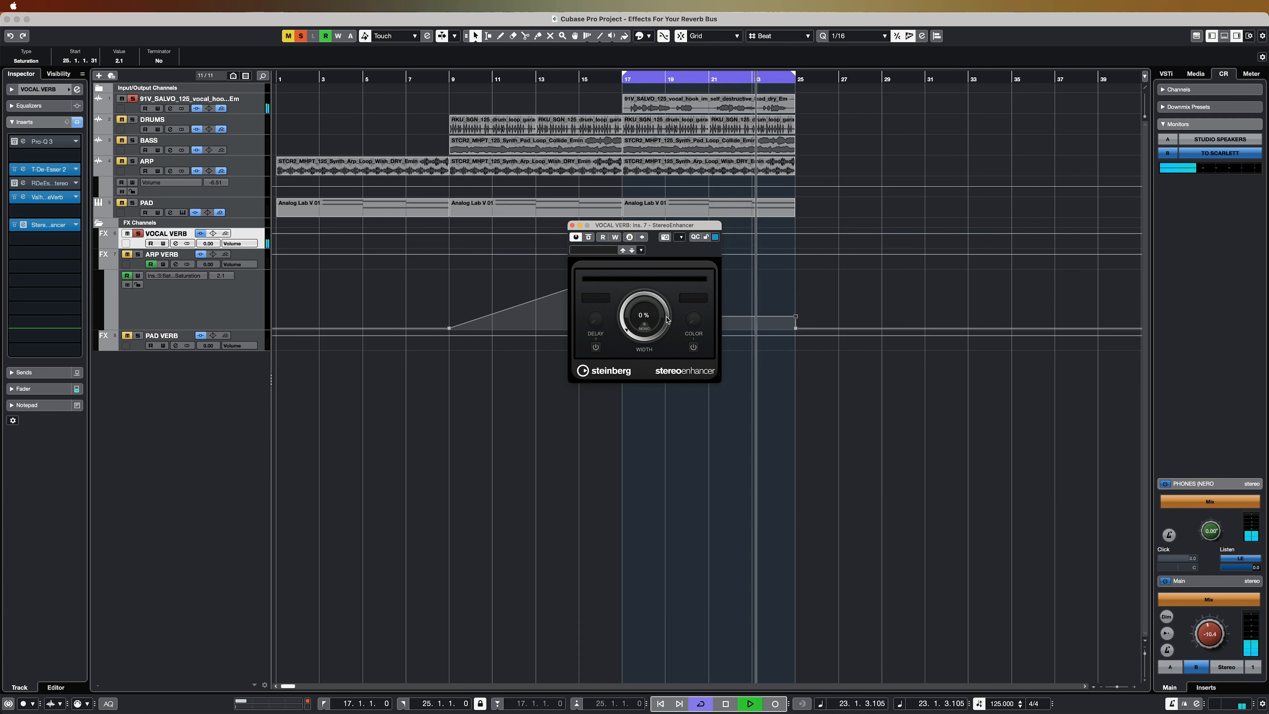
Set VOCAL VERB's StereoEnhancer width to 30%, listen in the full mix with solo cleared, and stop playback.
mouse_move(661, 322)
left_mouse_down()
mouse_move(662, 311)
mouse_move(655, 322)
left_mouse_up()
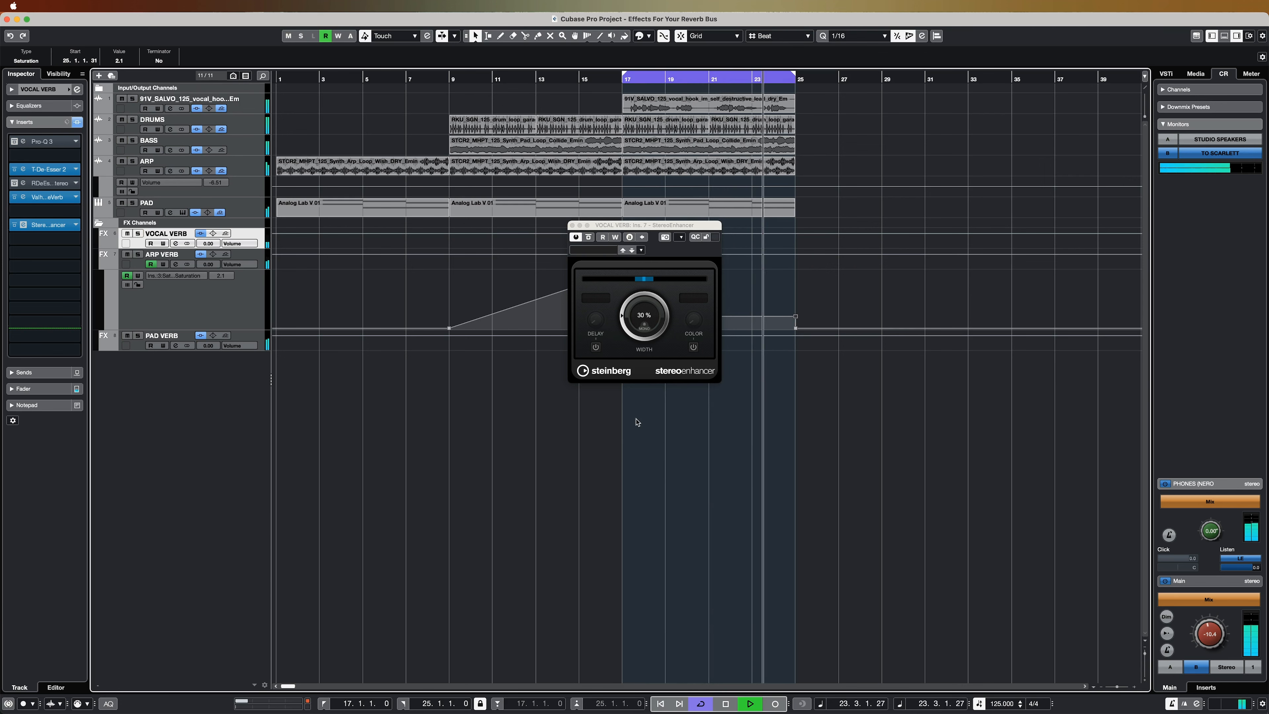
key("space")
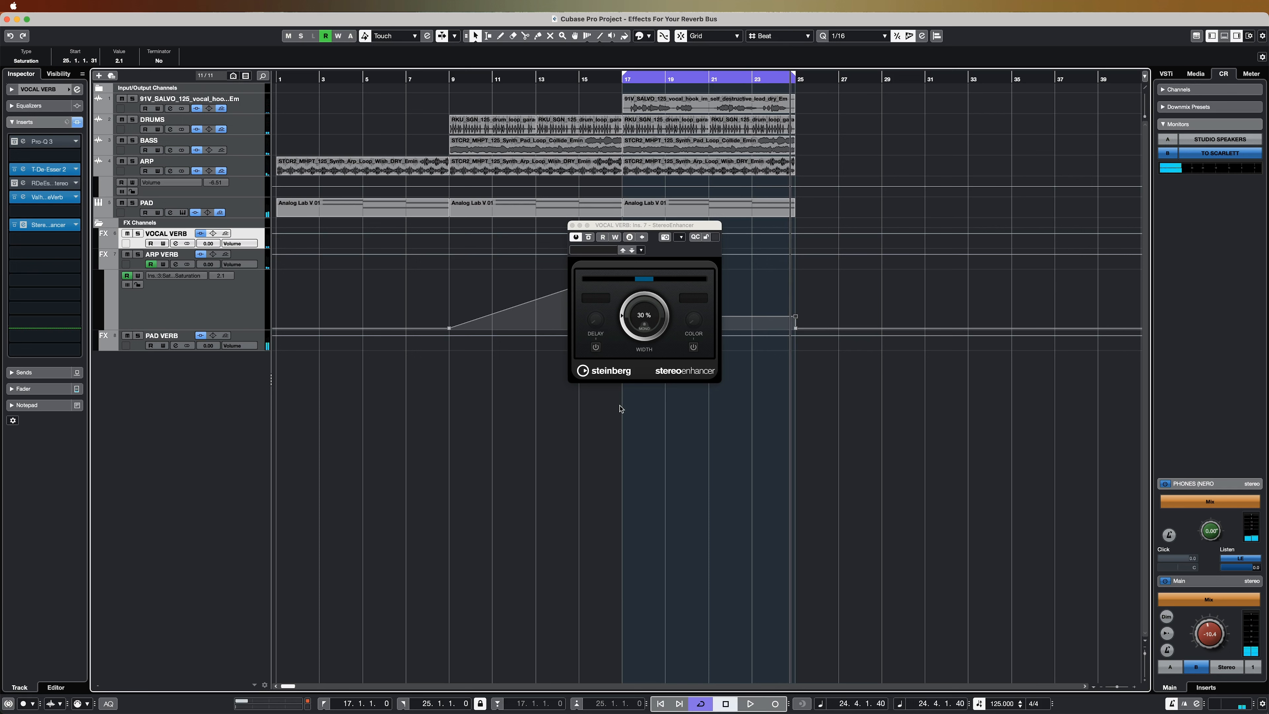